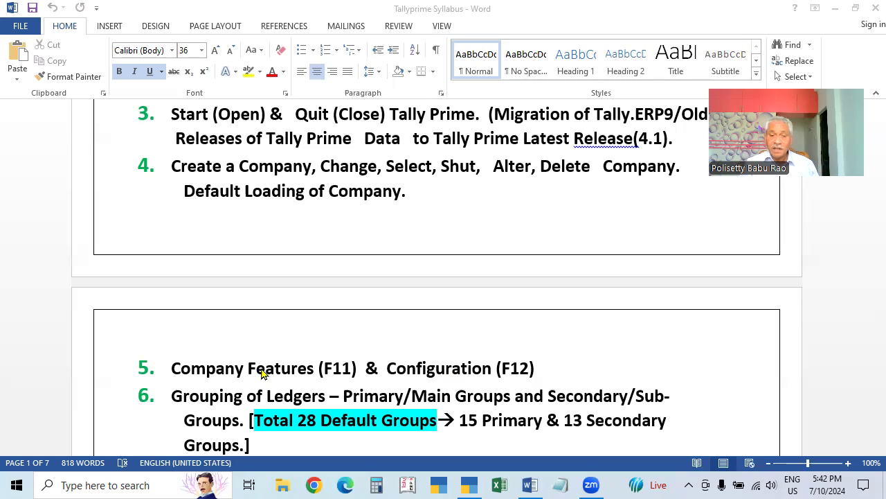
- Review the syllabus items on company features, ledger grouping and ledger creation, glancing at the TallyPrime company list
scroll(314, 355, down, 2)
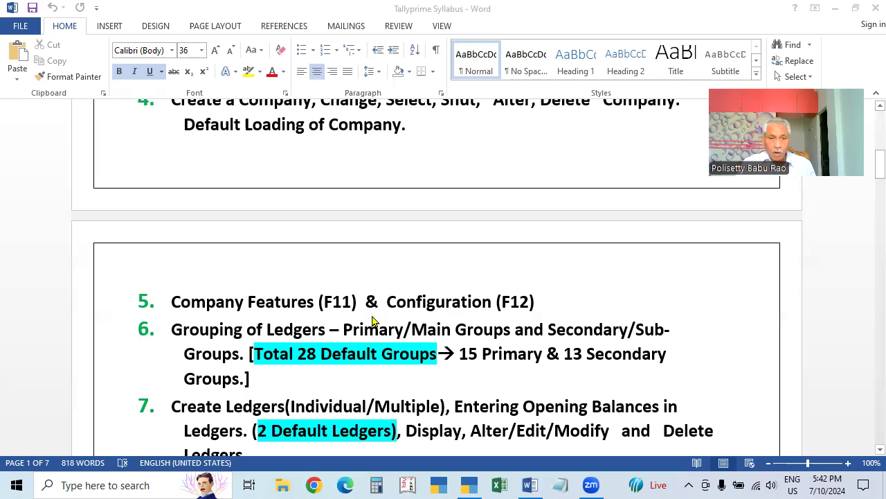
scroll(413, 338, down, 2)
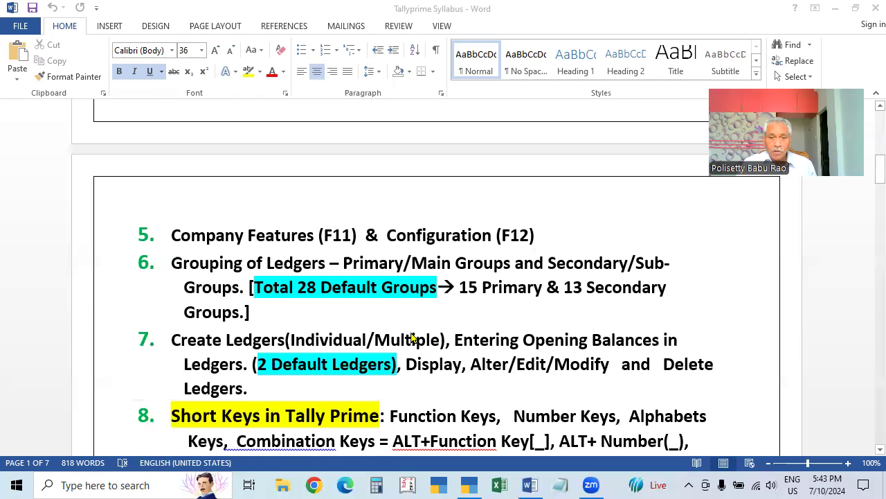
scroll(412, 338, up, 2)
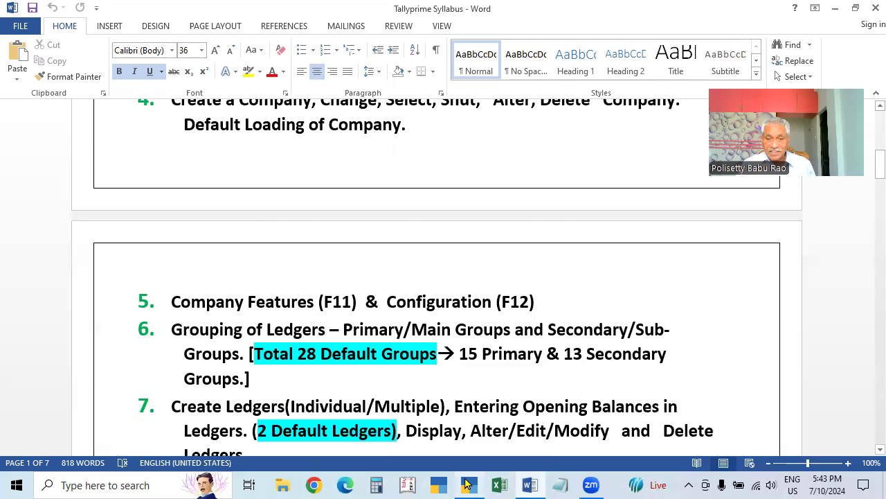
click(467, 484)
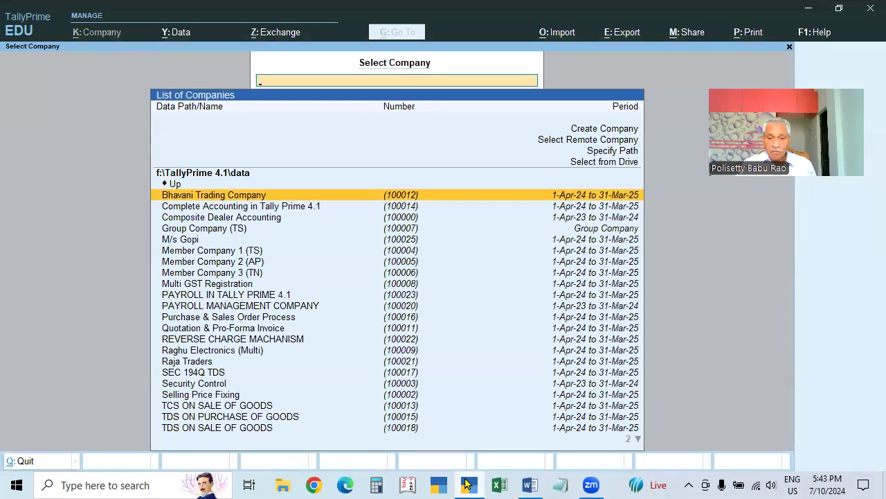
click(467, 484)
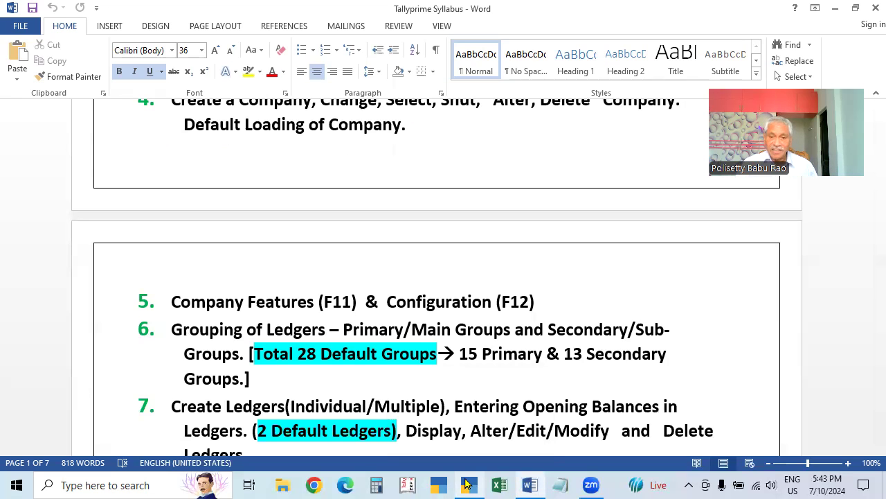
click(467, 484)
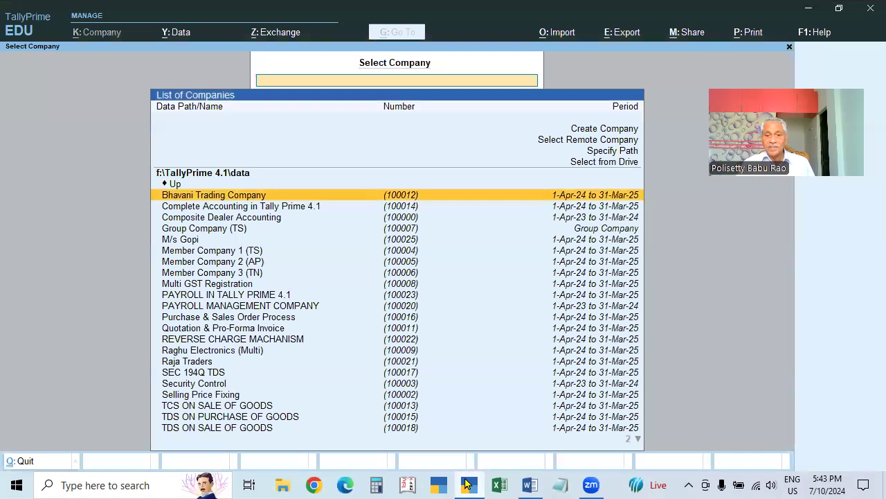
click(530, 484)
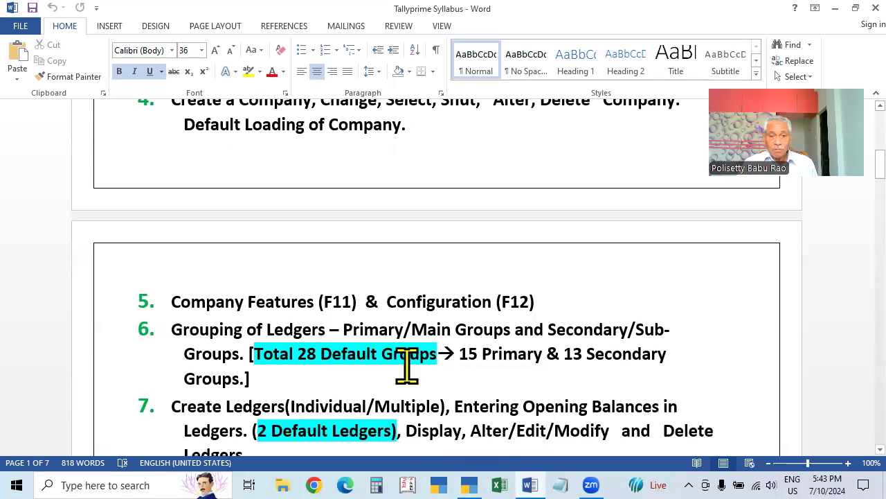
scroll(422, 264, up, 1)
scroll(436, 352, down, 1)
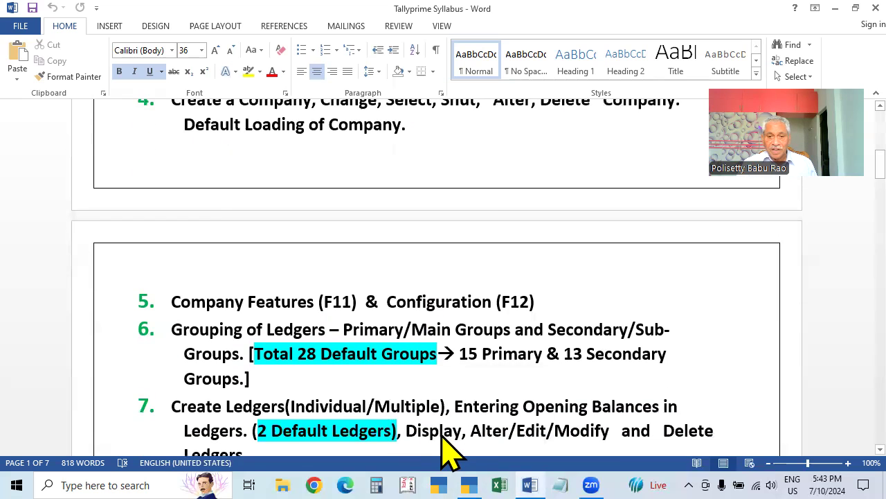
- Switch to TallyPrime, load Bhavani Trading Company and shut it again
key(alt+Tab)
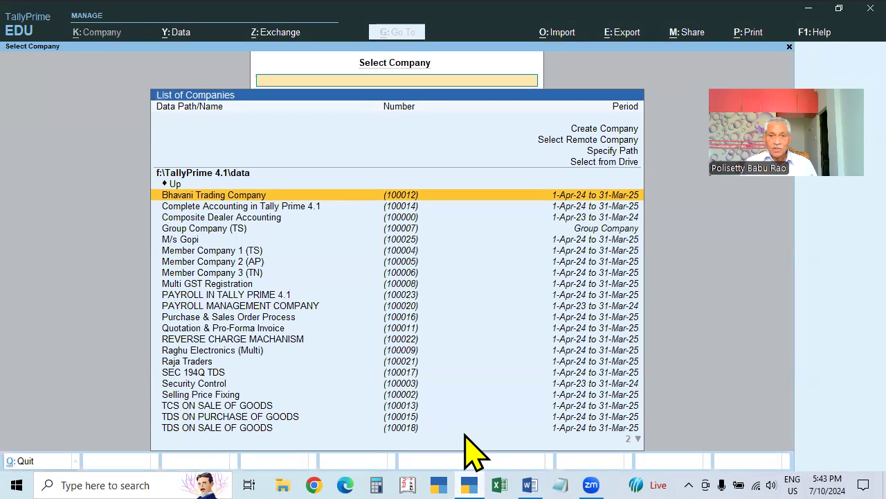
key(Return)
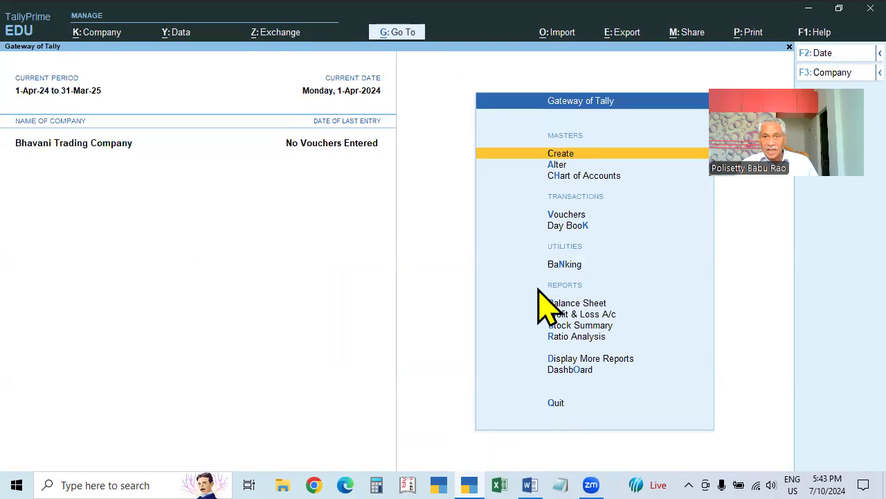
key(Escape)
key(Escape)
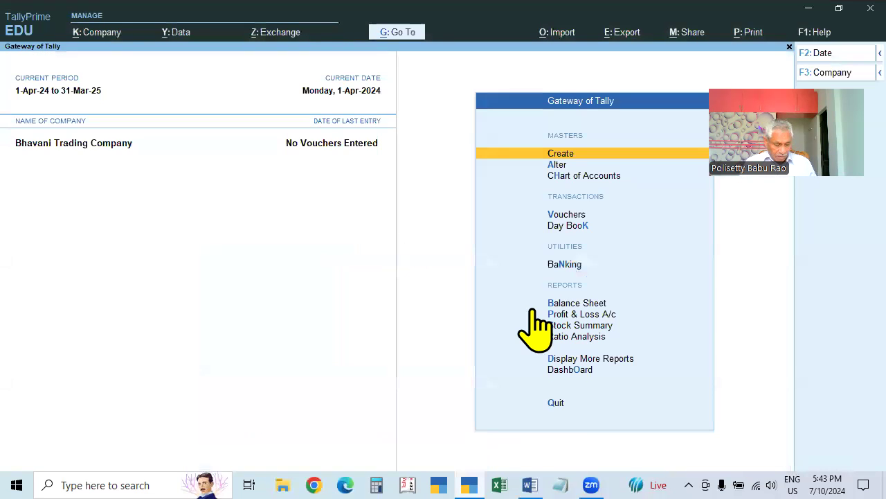
key(F3)
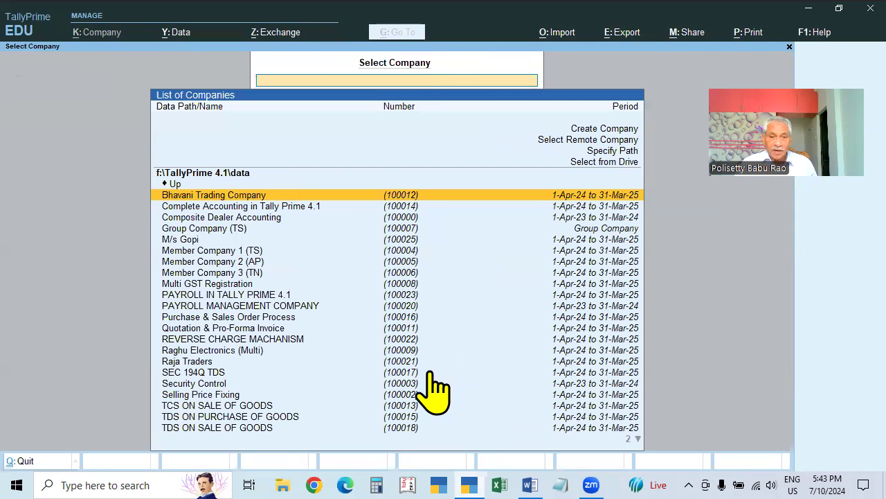
- Open the tally configuration file in the TallyPrime 4.1 folder on drive F and examine its default company loading settings
key(super+e)
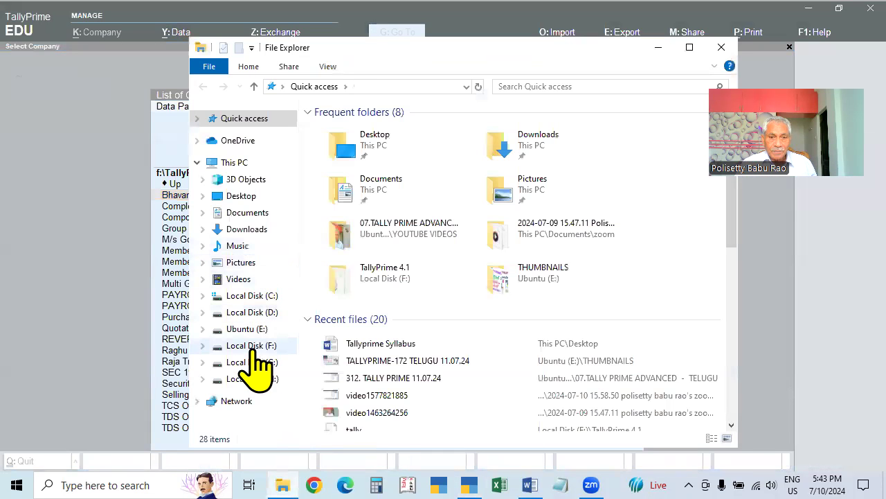
click(255, 348)
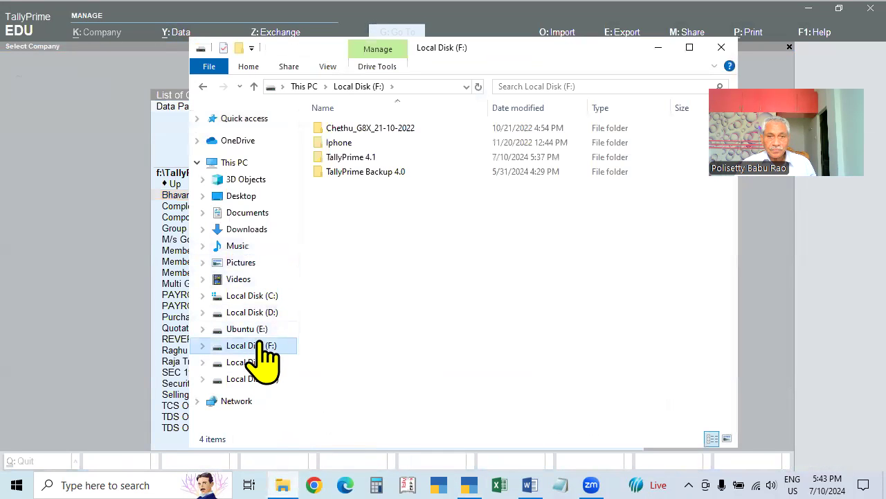
double_click(340, 159)
double_click(338, 215)
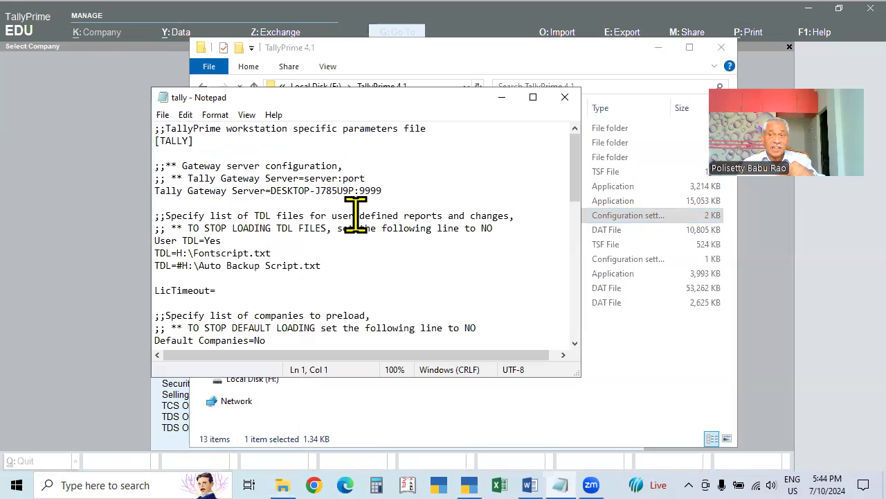
scroll(355, 216, down, 2)
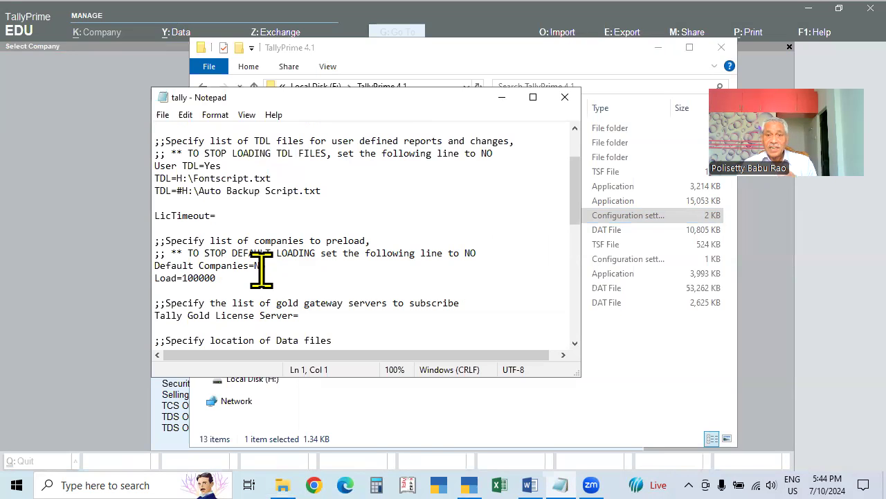
- Return to TallyPrime and load Composite Dealer Accounting from the company list
click(752, 319)
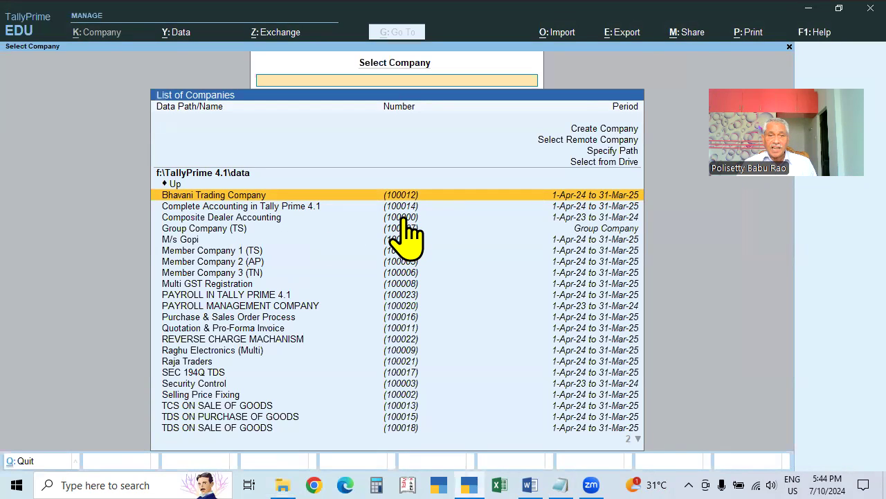
key(Down)
key(Down)
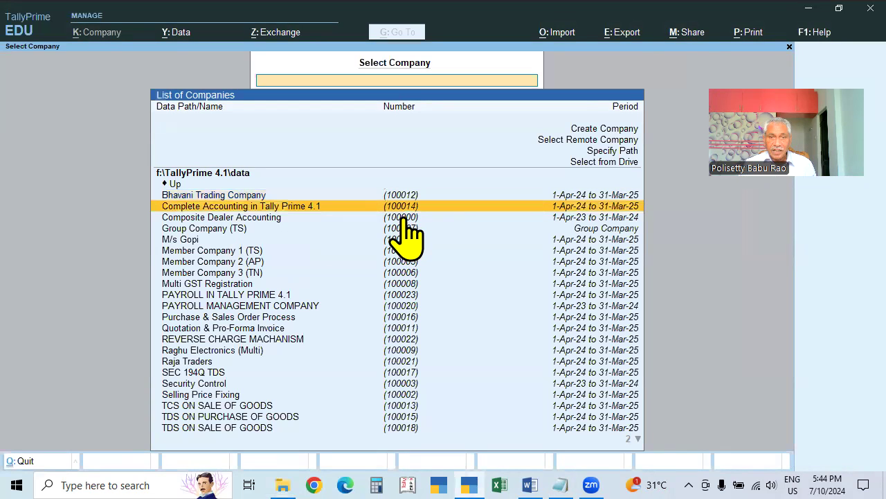
key(Return)
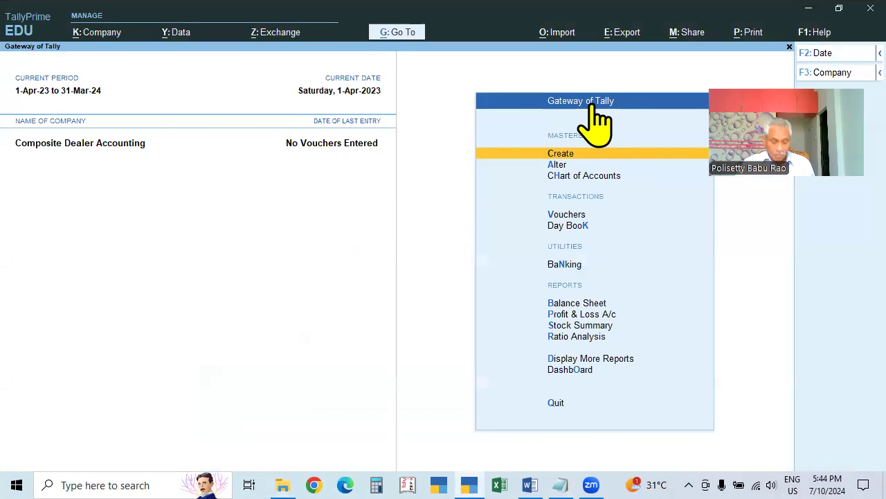
- Shut the Composite Dealer Accounting company
key(ctrl)
key(ctrl+F3)
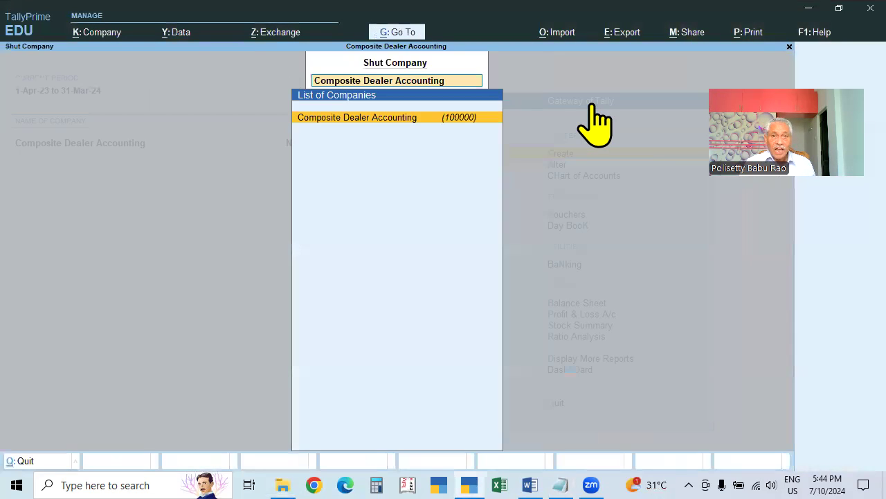
key(Return)
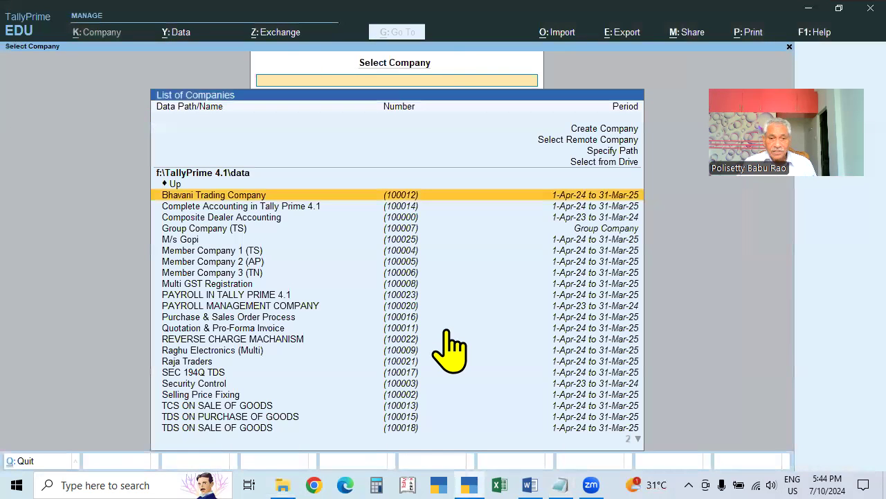
- Close the tally configuration file and the TallyPrime 4.1 folder window
click(285, 484)
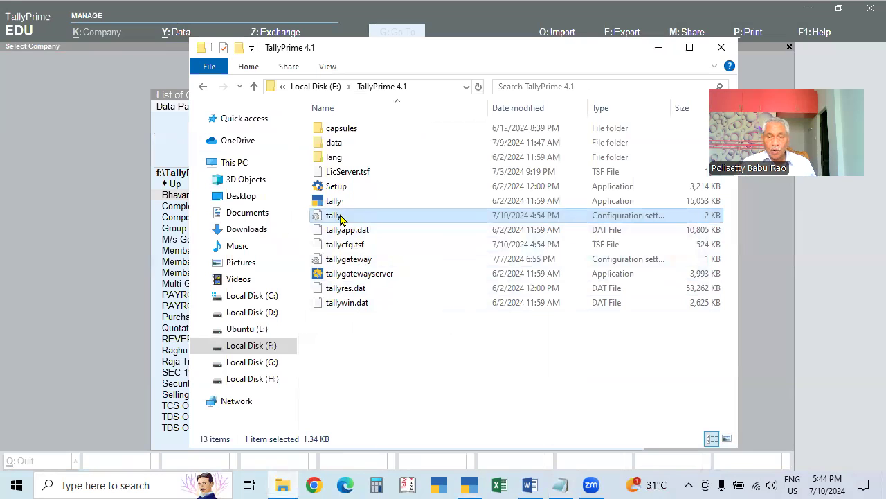
click(562, 483)
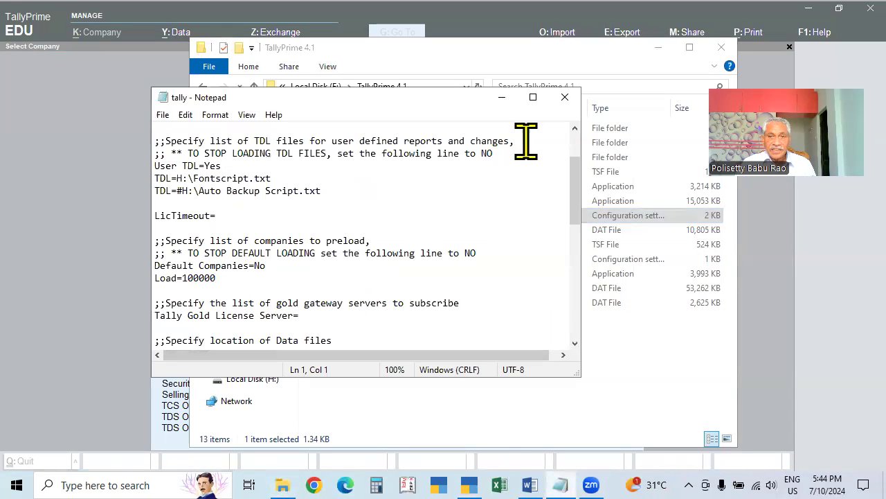
click(565, 97)
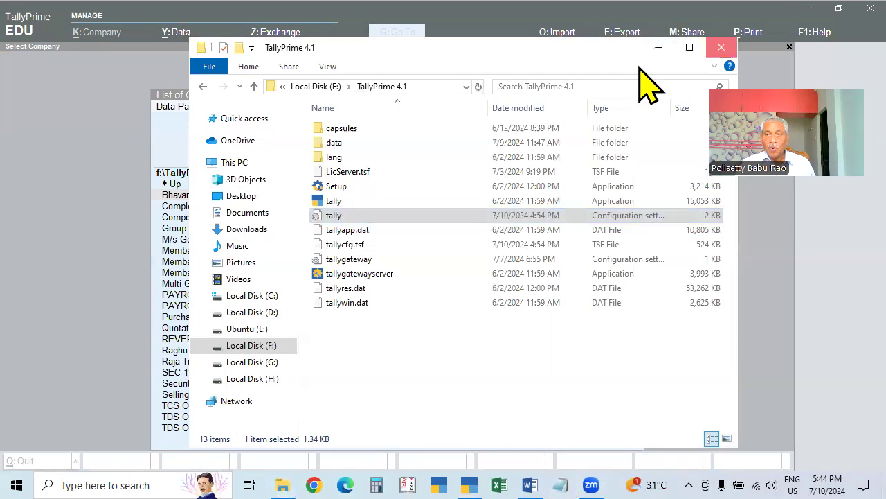
click(721, 47)
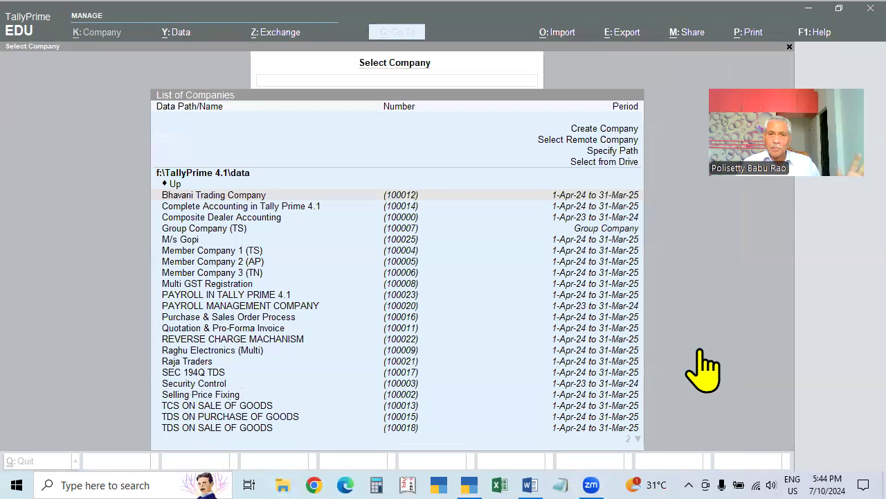
- Quit TallyPrime, restart it and continue in Educational Mode
click(703, 371)
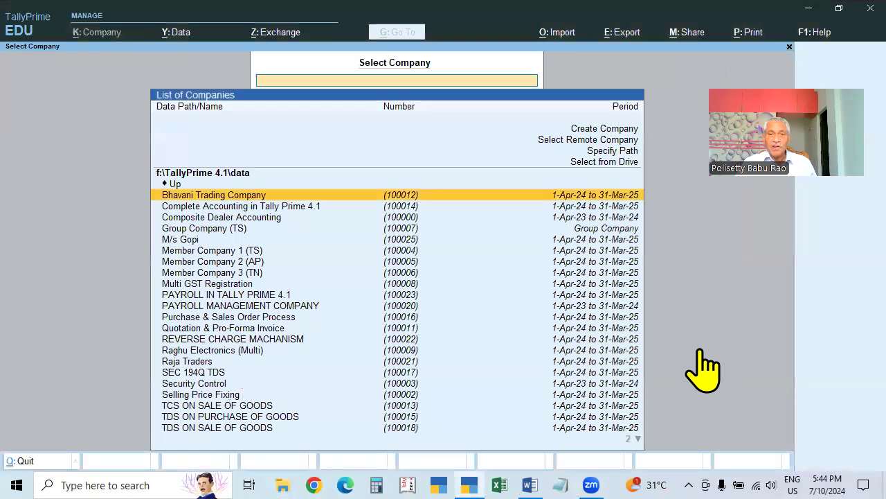
key(Escape)
key(Return)
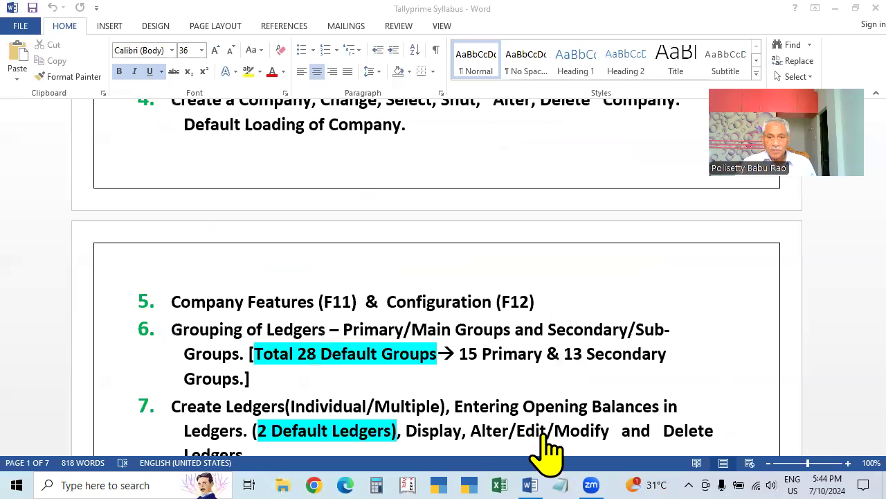
click(471, 484)
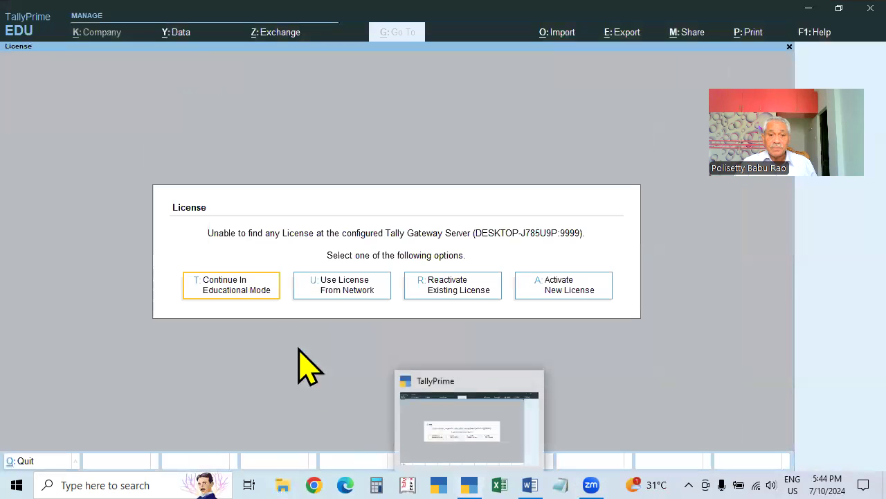
click(235, 290)
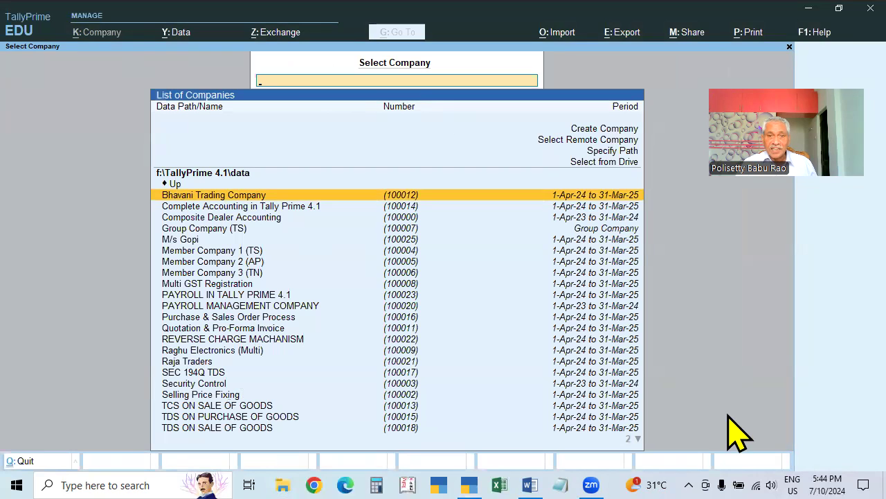
- Check the data path and entries in the company list and load Bhavani Trading Company
key(Up)
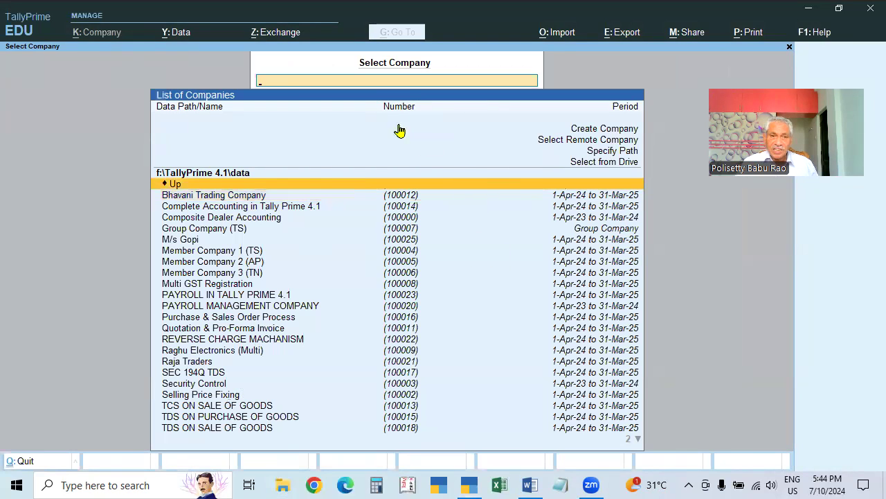
click(249, 177)
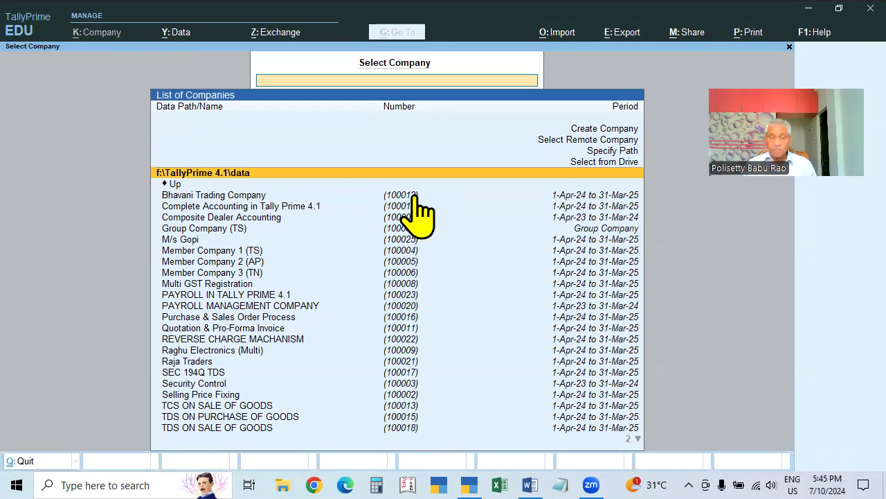
key(Down)
key(Down)
key(Down)
key(Down)
key(Down)
key(Up)
key(Up)
key(Up)
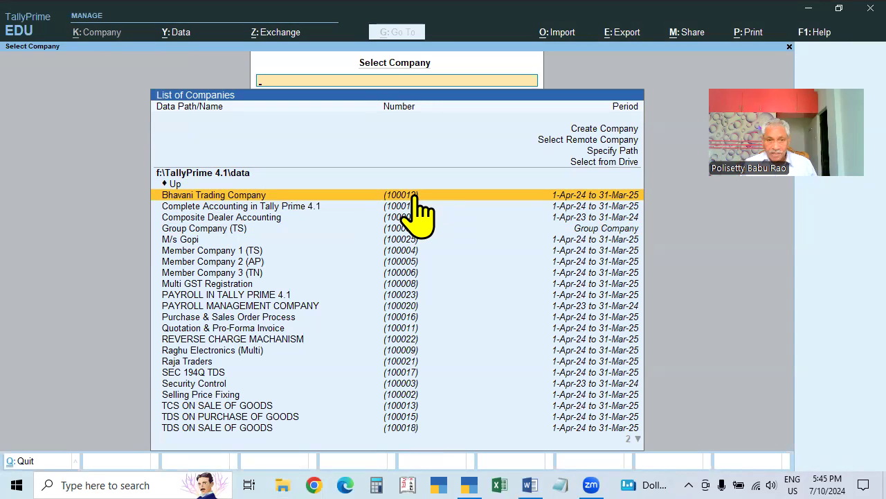
click(415, 197)
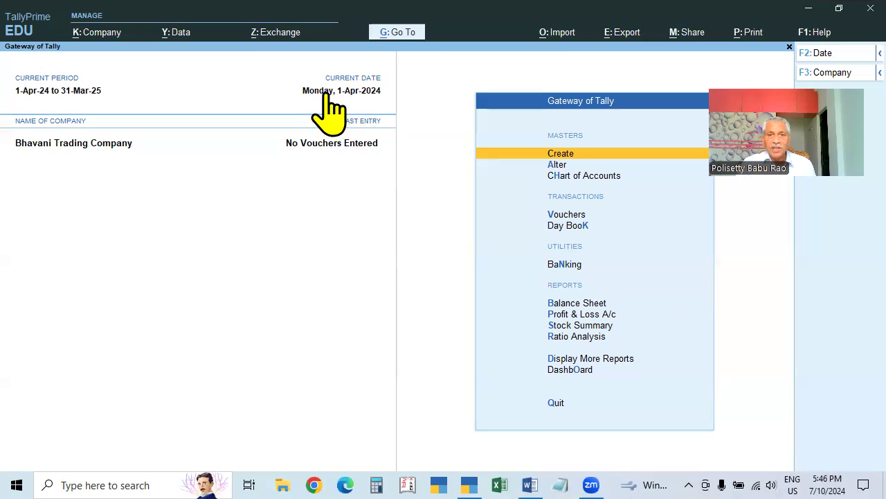
key(F2)
key(BackSpace)
key(Escape)
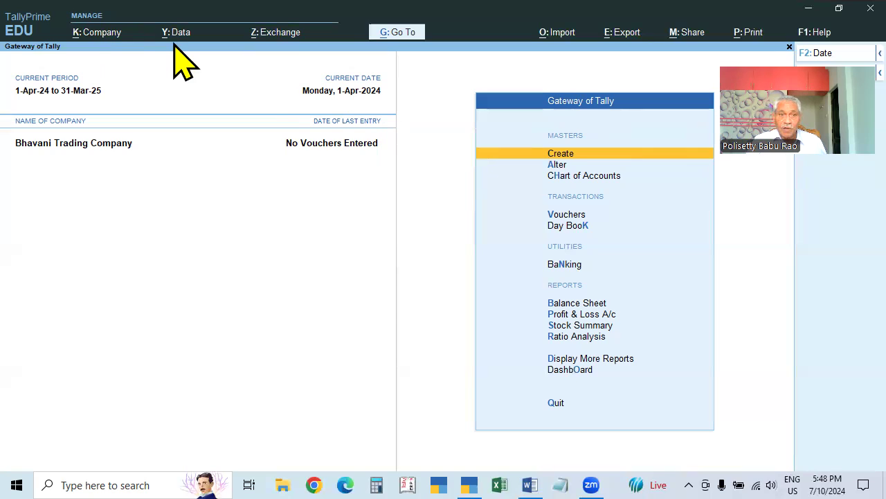
- Examine the company management options and the choices for changing company, keeping Bhavani Trading Company active
click(115, 33)
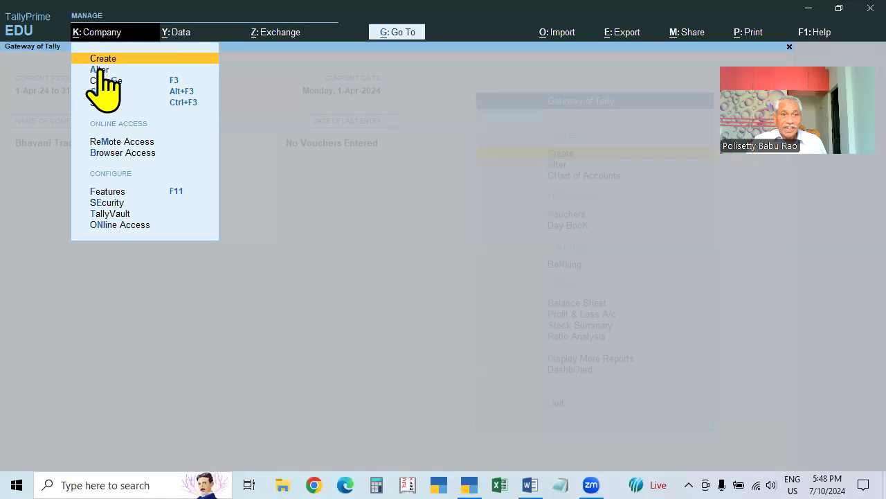
click(82, 38)
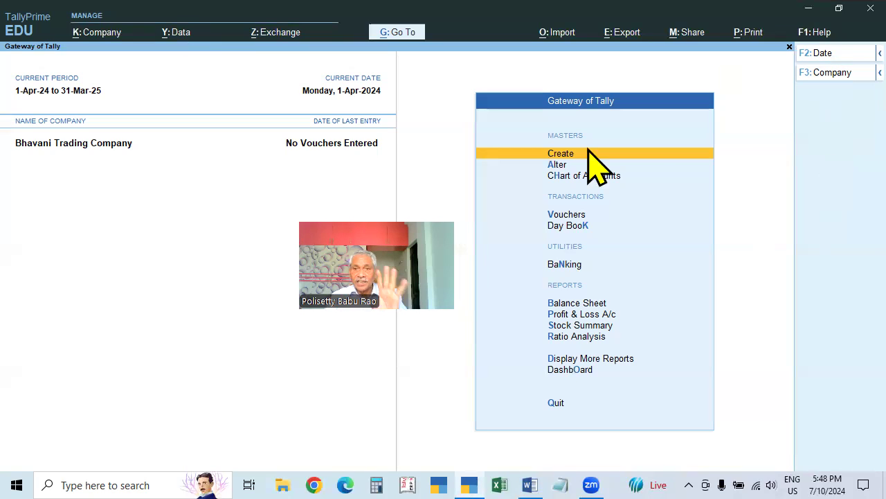
click(834, 75)
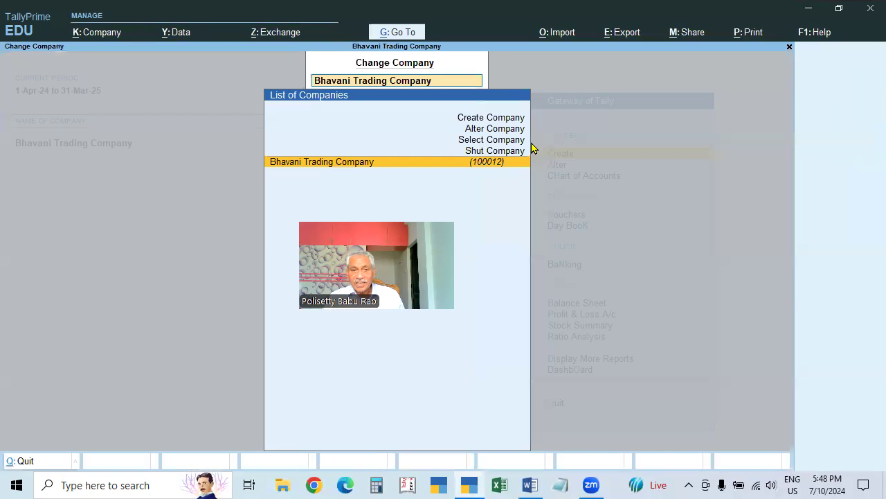
key(Return)
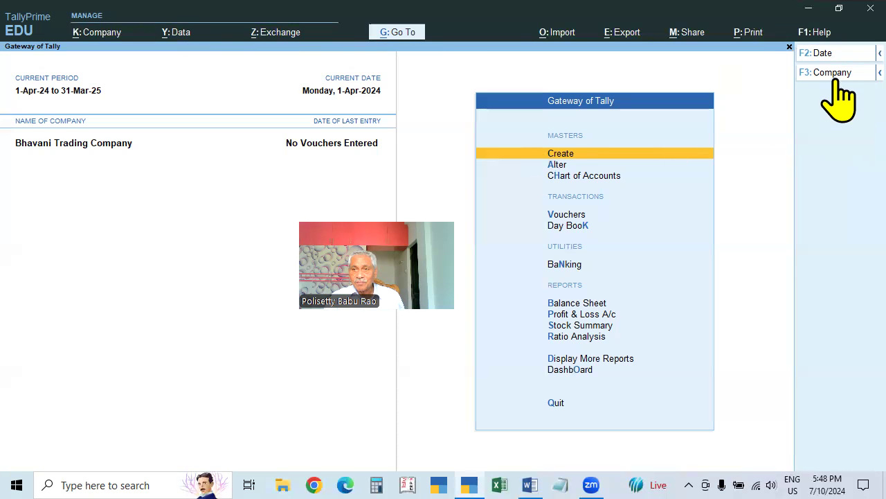
click(879, 73)
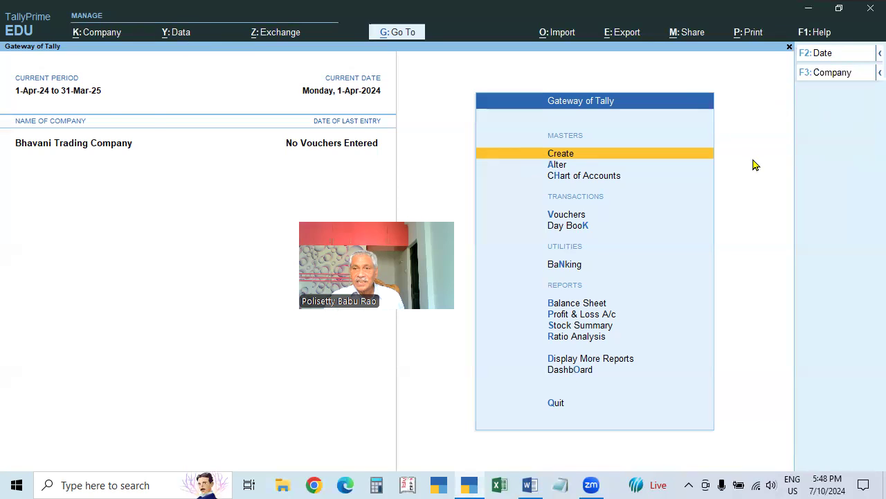
click(97, 32)
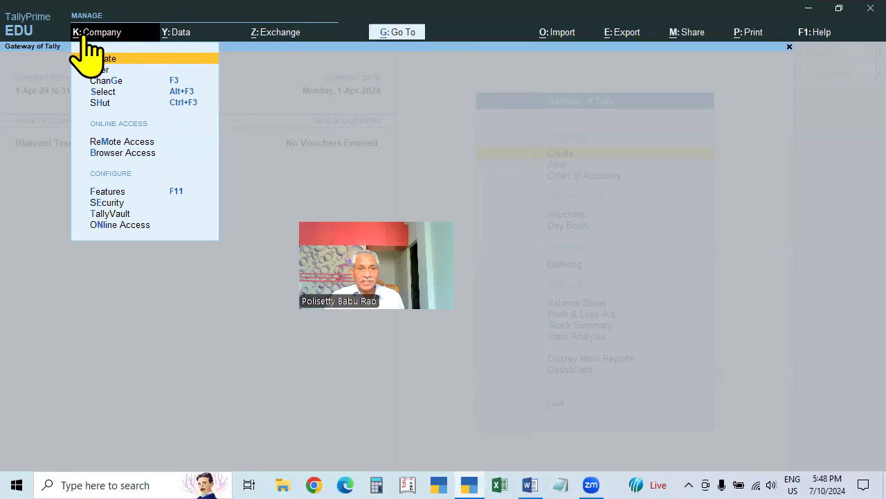
click(561, 135)
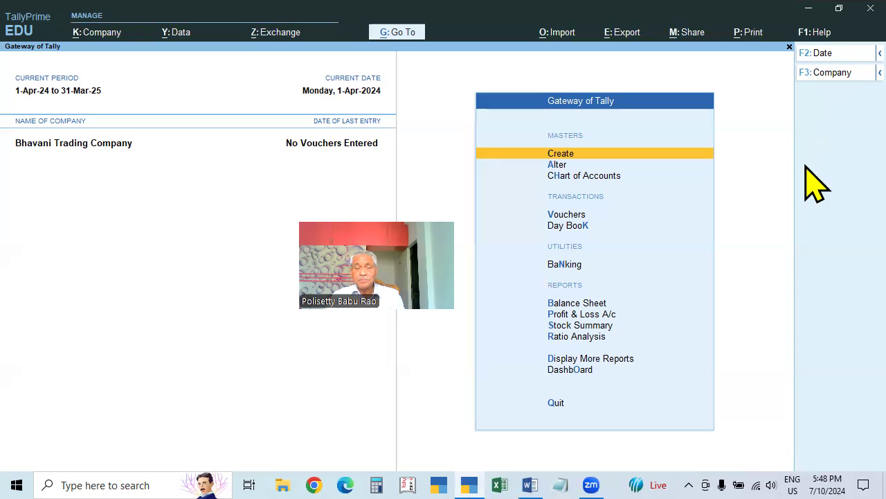
click(837, 63)
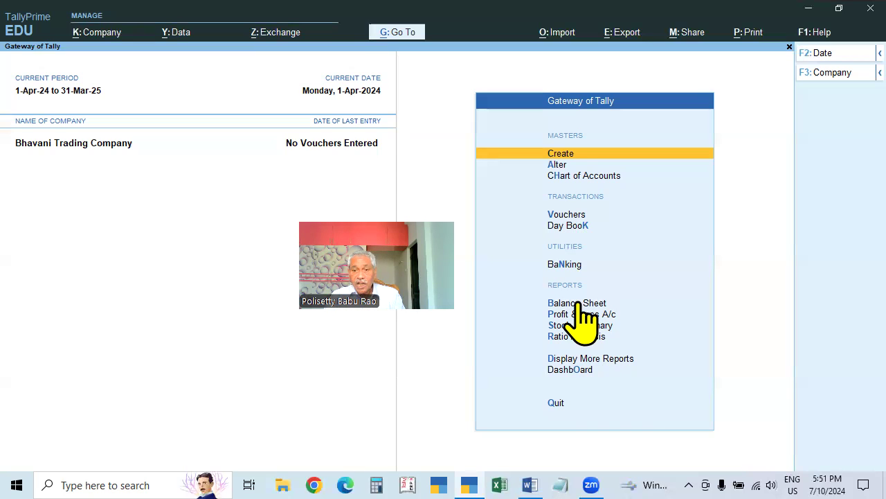
- Review the additional reports available, and the accounting, inventory and statutory masters that can be created
click(614, 360)
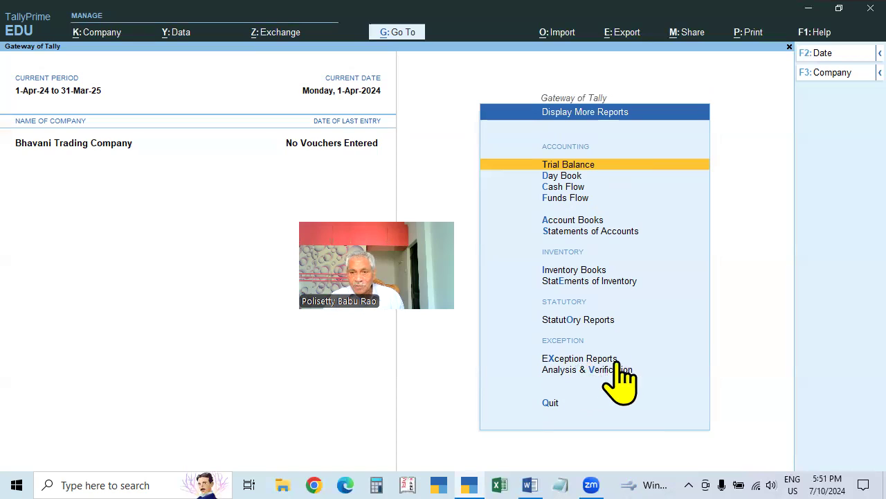
key(Escape)
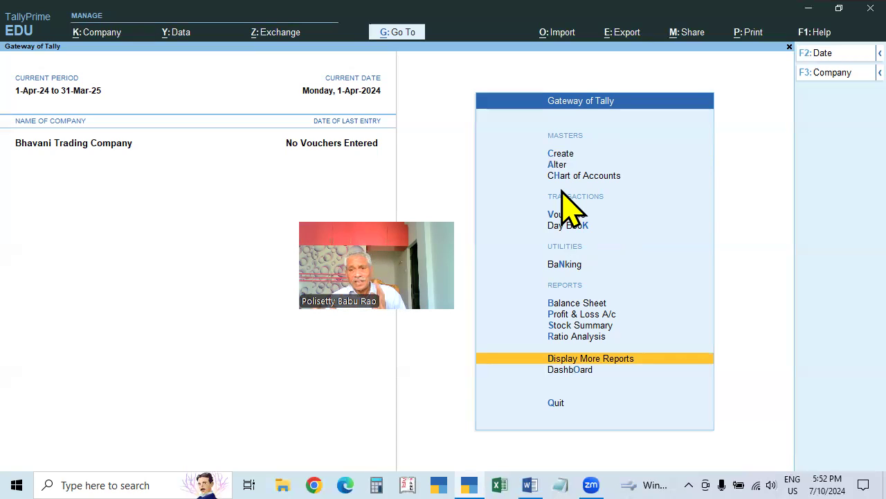
click(563, 156)
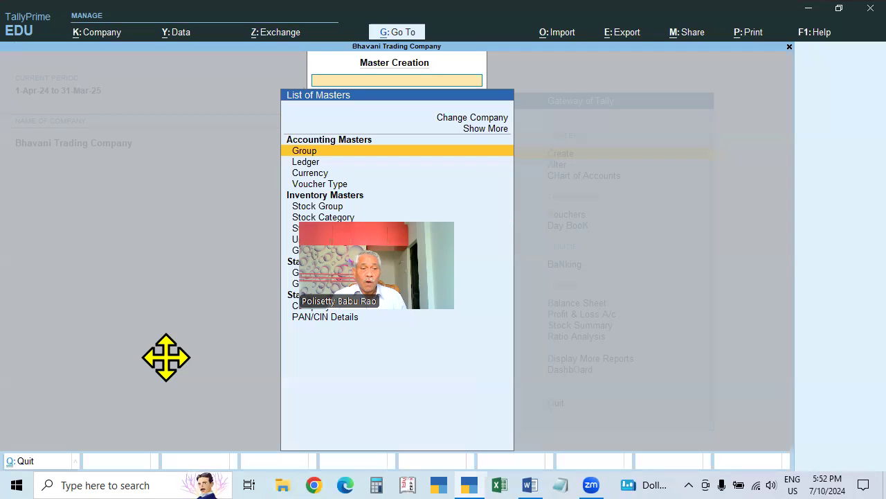
click(293, 150)
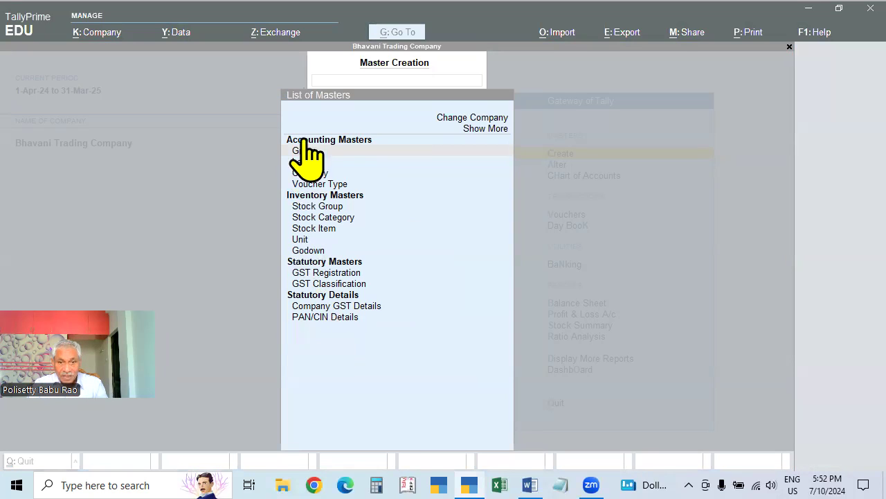
click(237, 359)
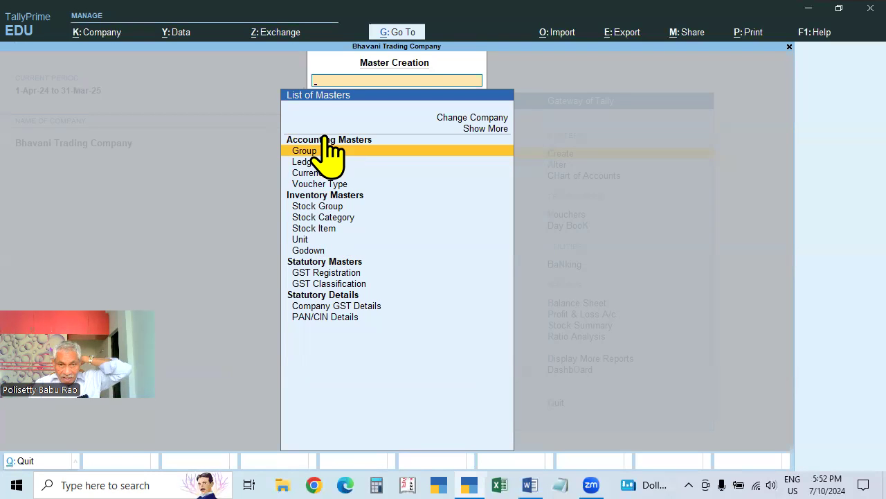
key(Escape)
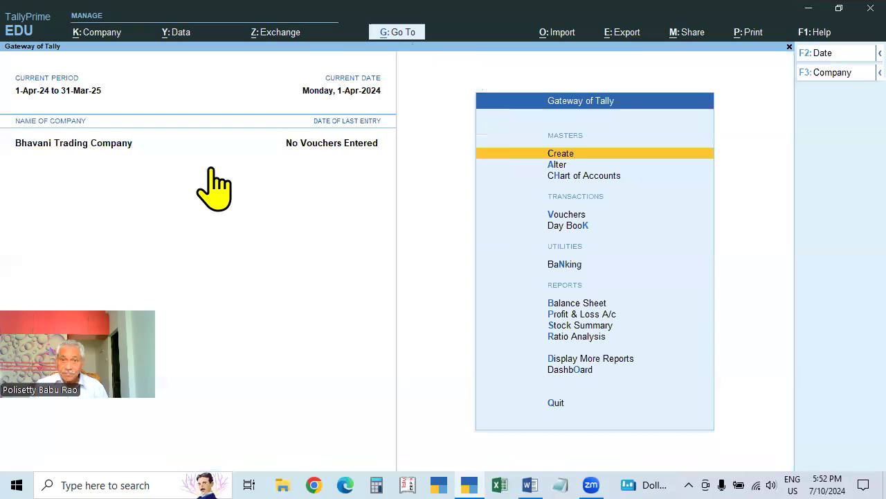
- Open currency master creation to view the choice between a new and the existing currency, and back out
key(Return)
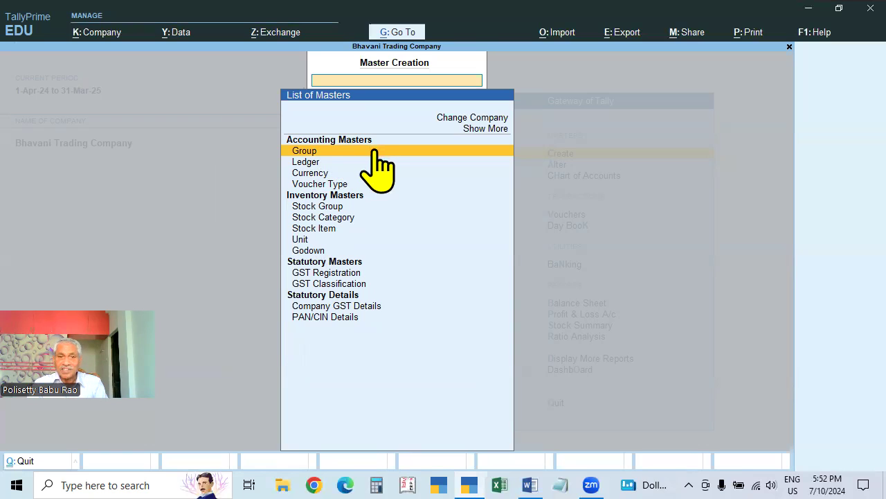
click(319, 174)
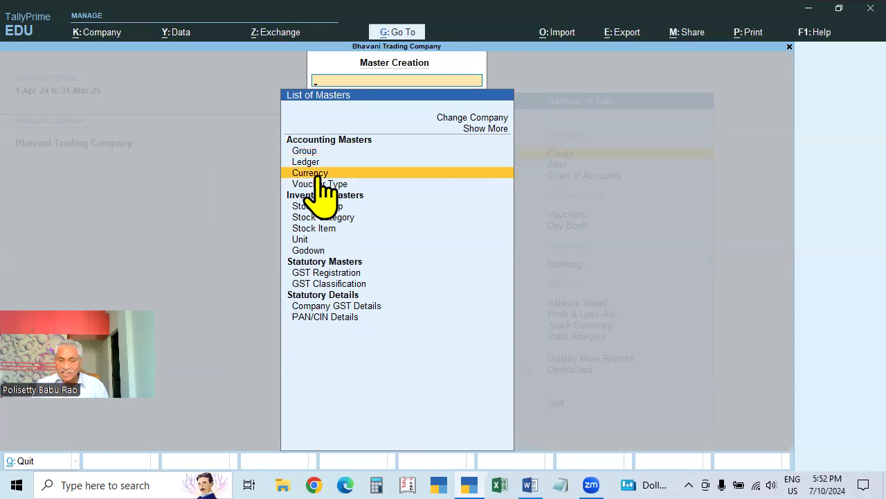
click(319, 175)
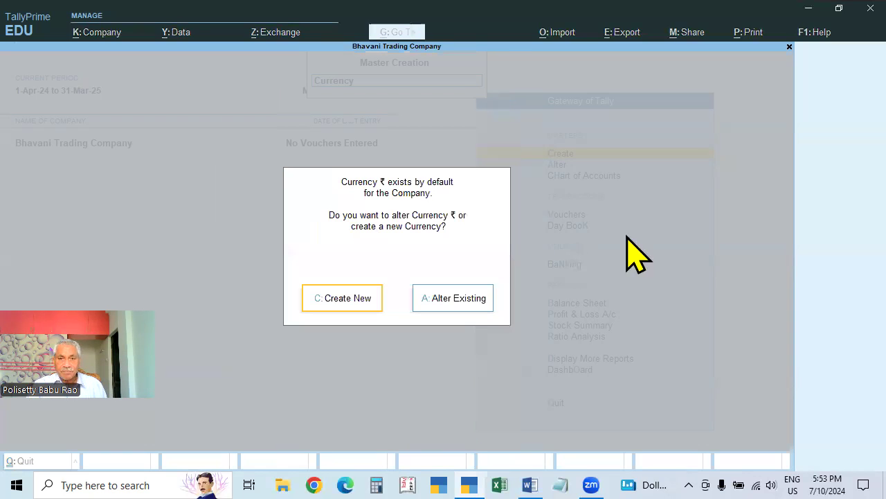
key(Escape)
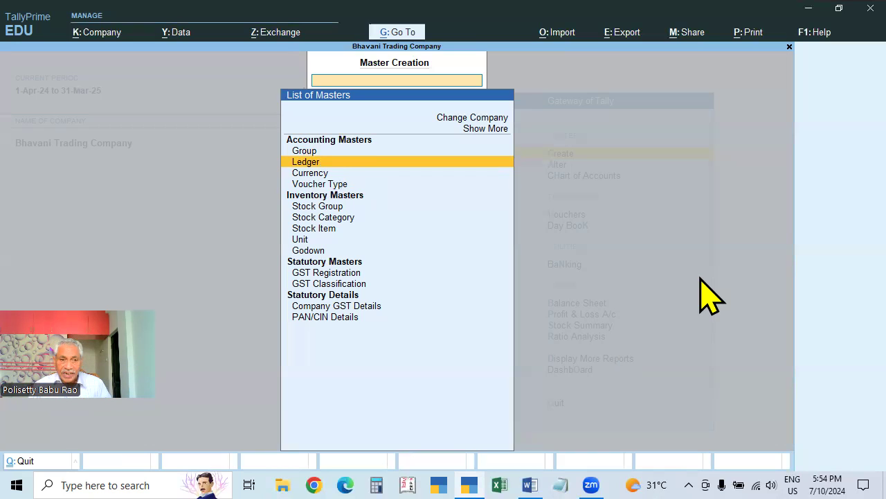
- Open the blank ledger creation form to examine its fields, and quit it without saving
key(Return)
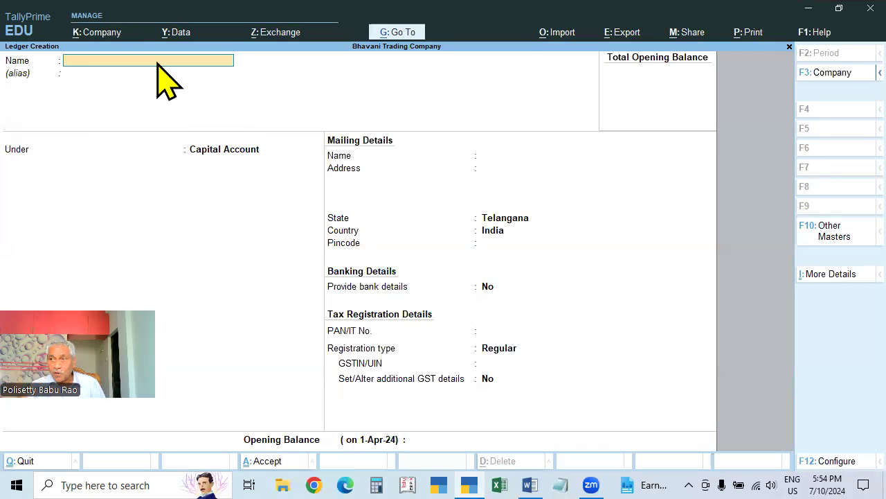
key(Escape)
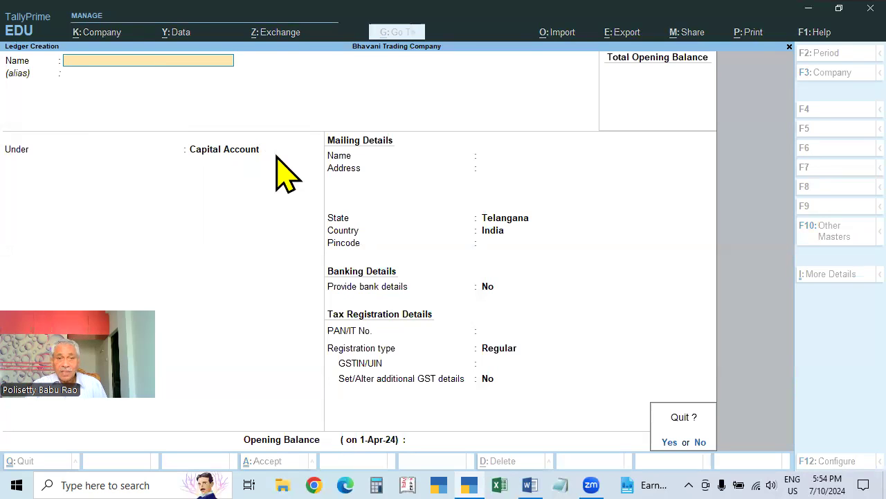
key(y)
click(311, 165)
key(Escape)
key(y)
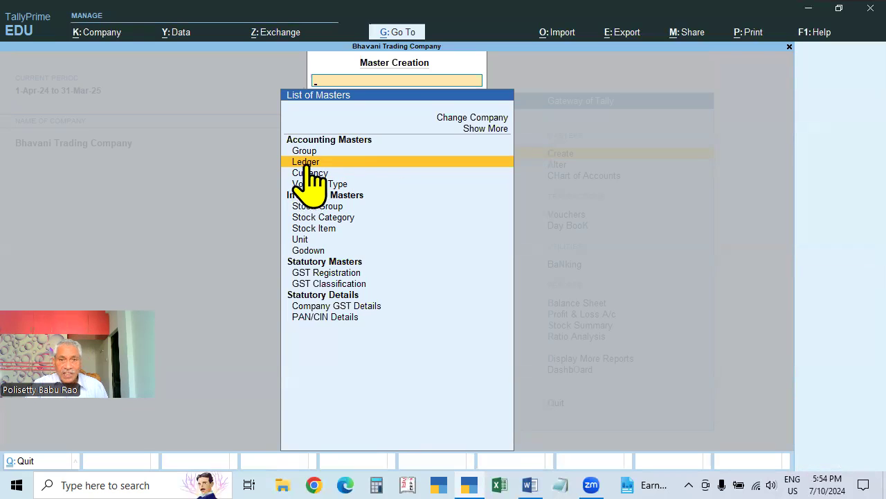
- Start a new ledger named X under Sundry Creditors with bill-by-bill balances set to No
click(307, 163)
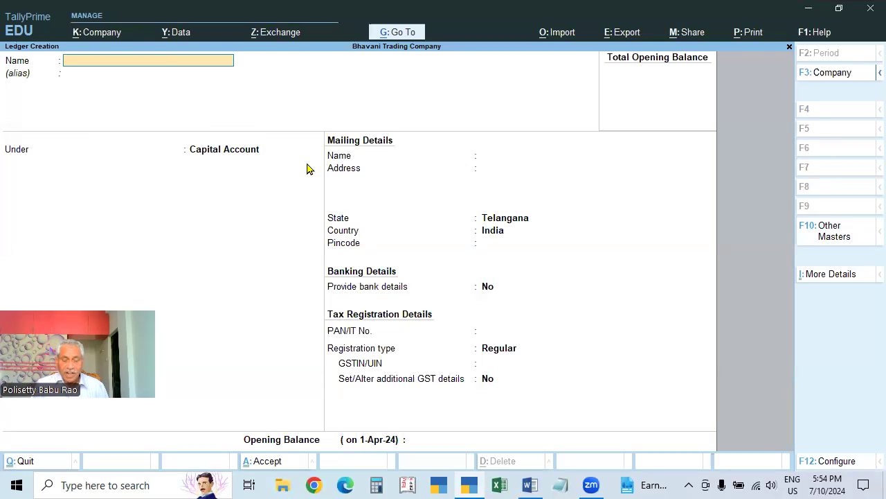
text(X)
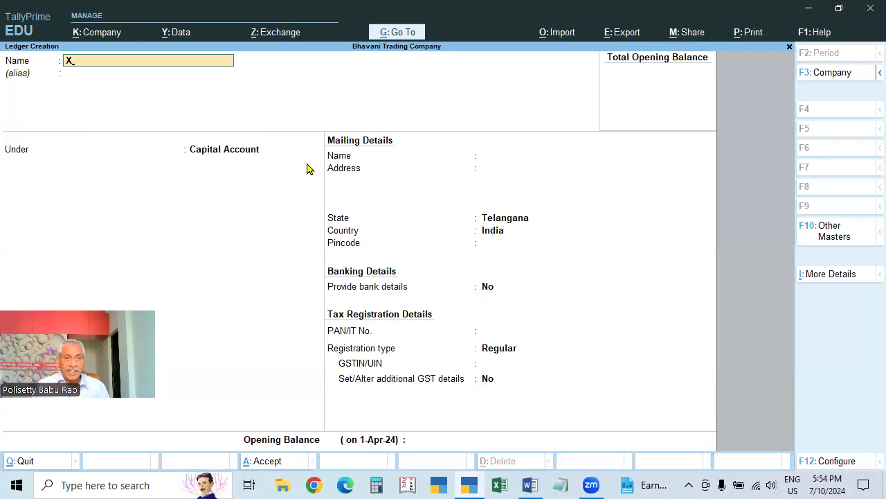
key(Return)
key(Return)
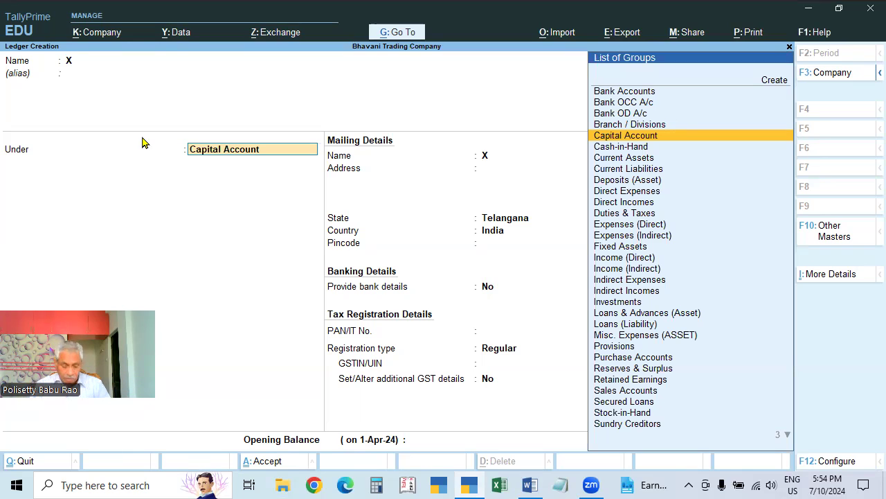
text(Sun)
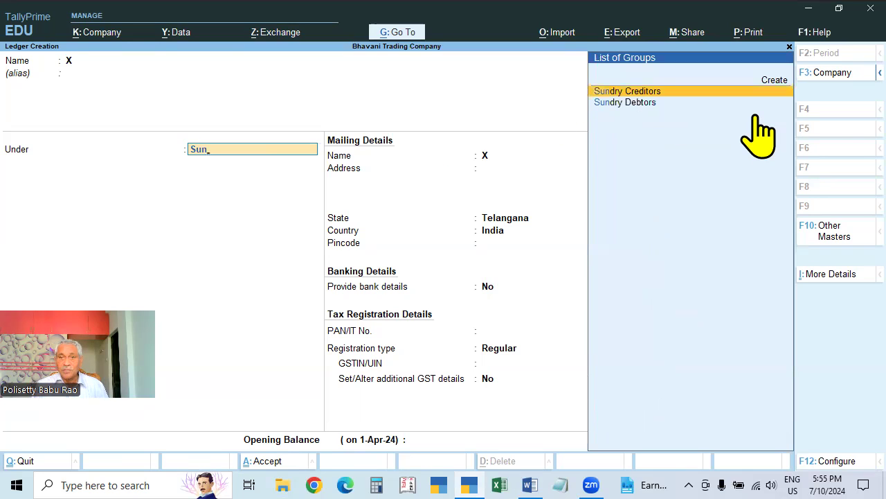
key(Return)
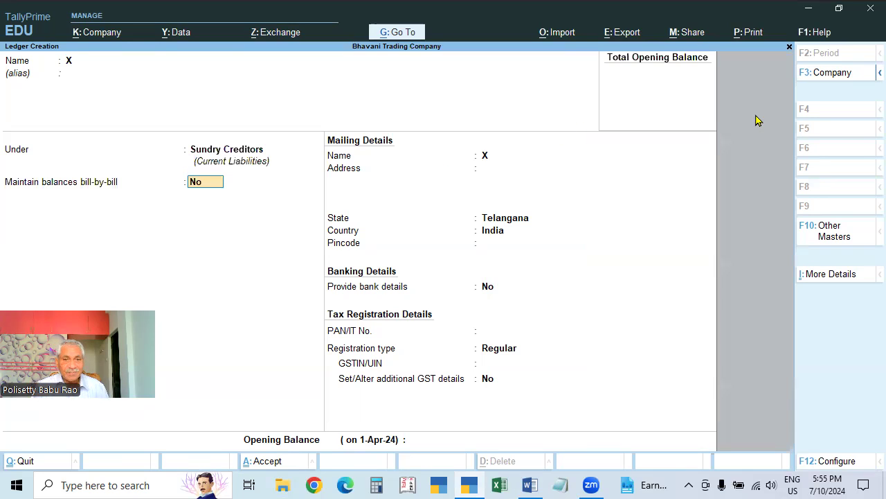
key(Return)
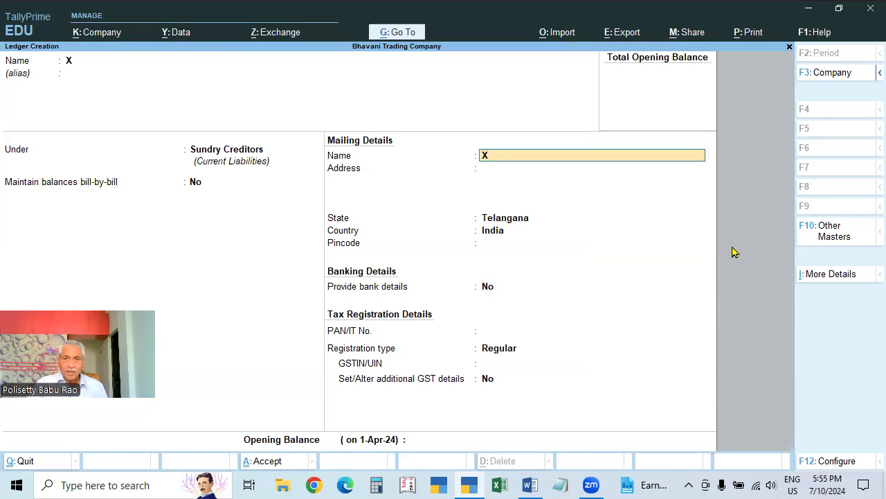
- Keep ledger X's default mailing, banking and tax registration details, leave the opening balance blank, and save the ledger
key(Return)
key(Return)
key(Return)
key(Return)
key(Return)
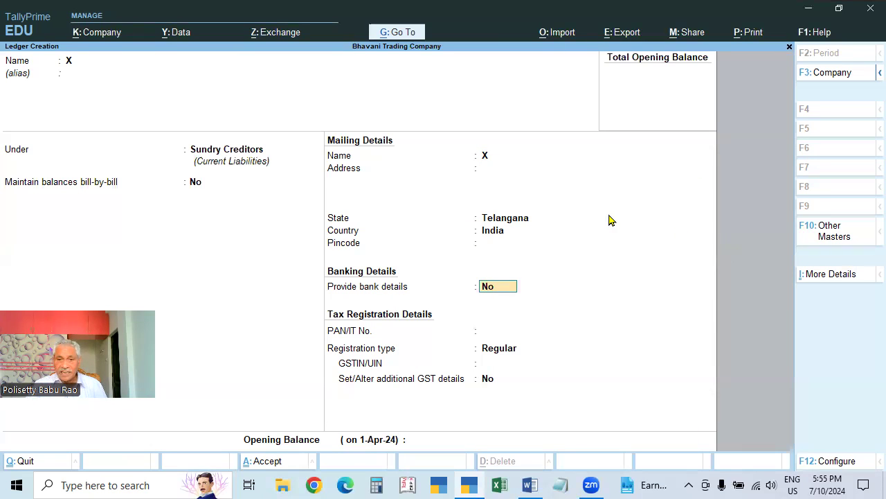
key(Return)
key(Return)
key(Return)
key(Return)
key(Return)
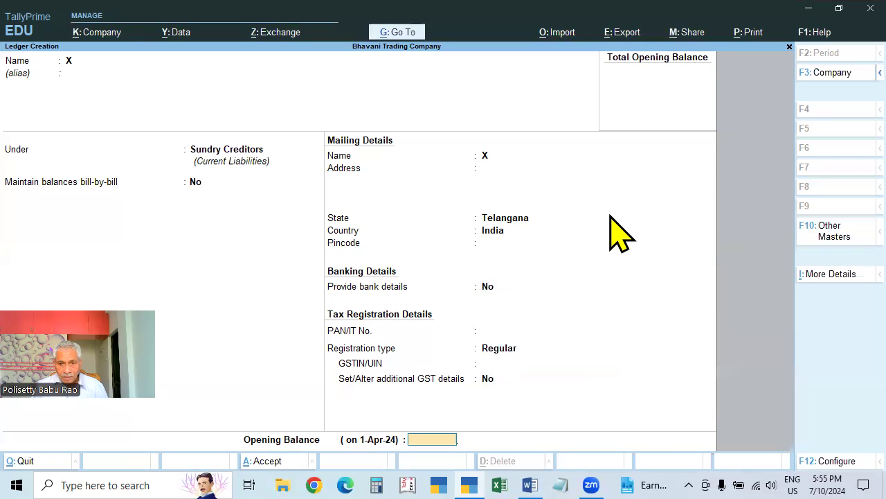
key(Return)
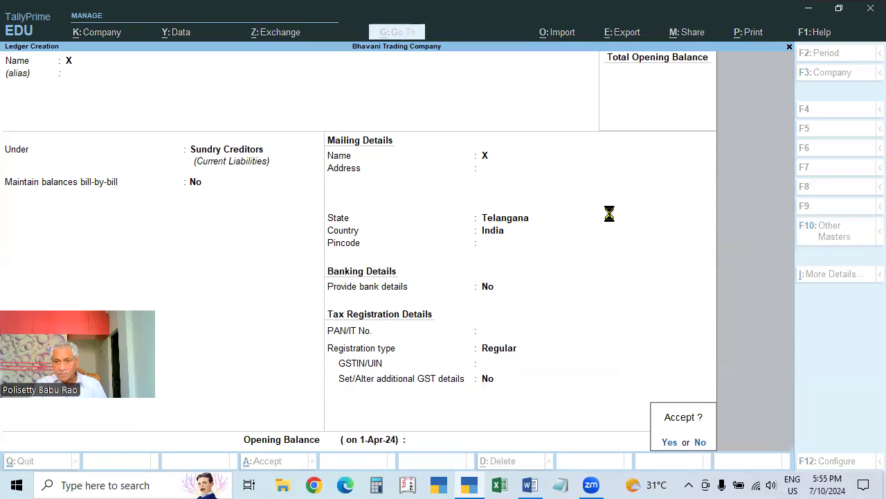
key(Return)
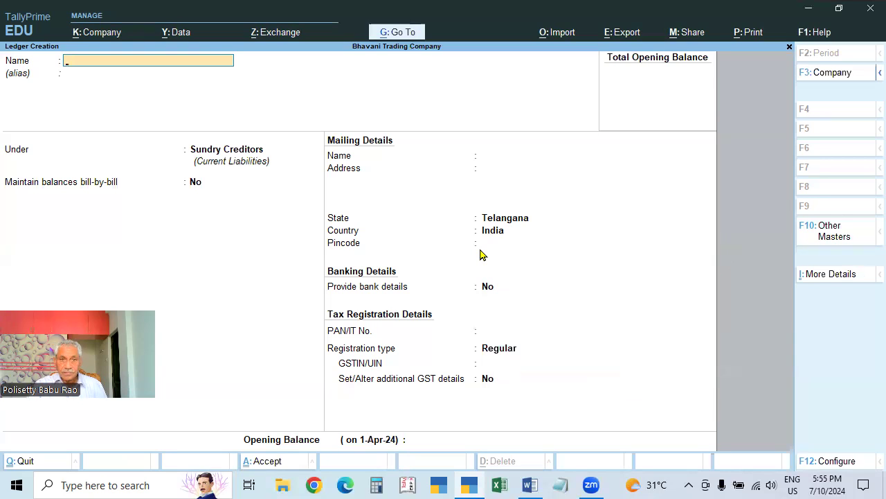
- Quit ledger creation and open ledger X for alteration
key(Escape)
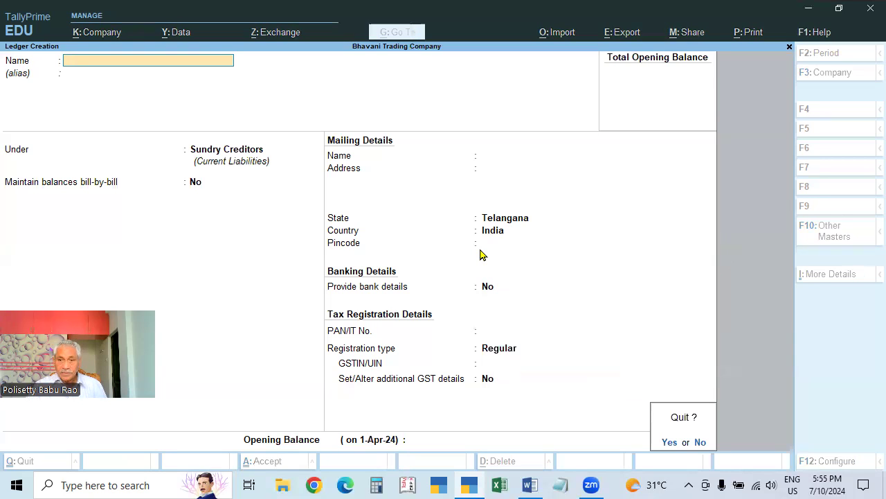
key(y)
key(Return)
key(Page_Up)
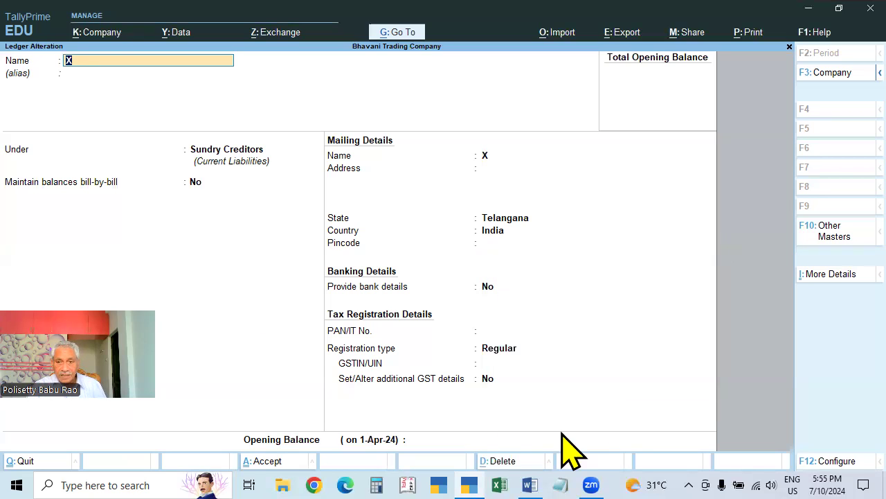
- Keep ledger X's banking and tax registration details as they are, leave the opening balance blank, and save the alteration
click(484, 386)
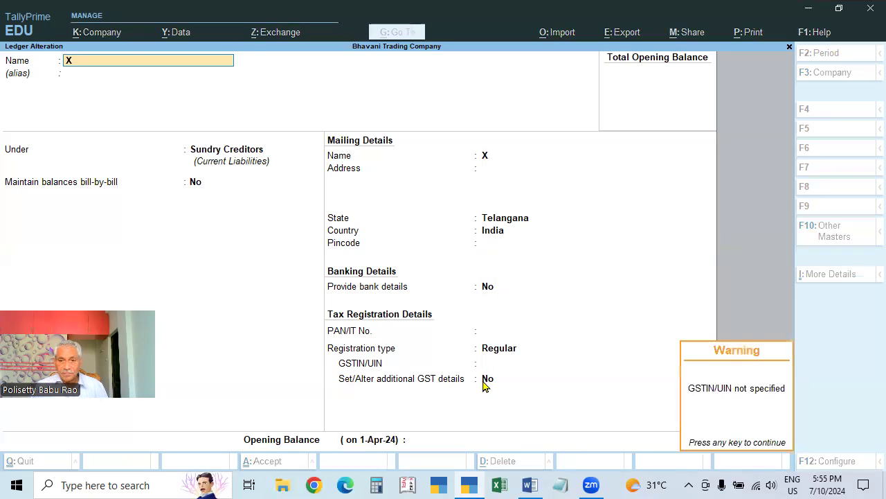
key(Return)
key(Return)
key(Return)
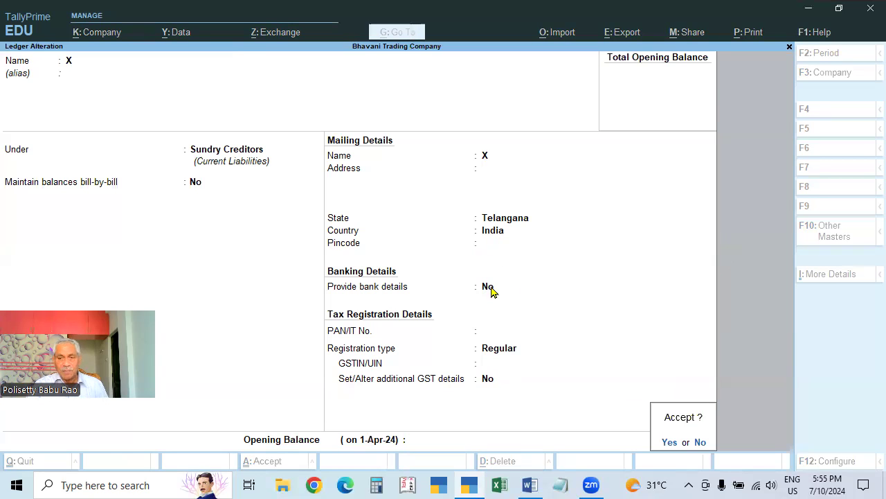
key(Escape)
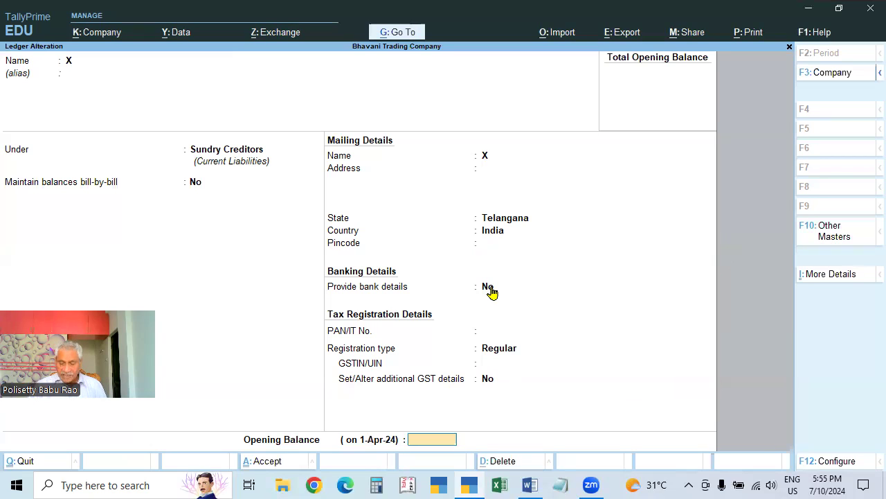
click(490, 288)
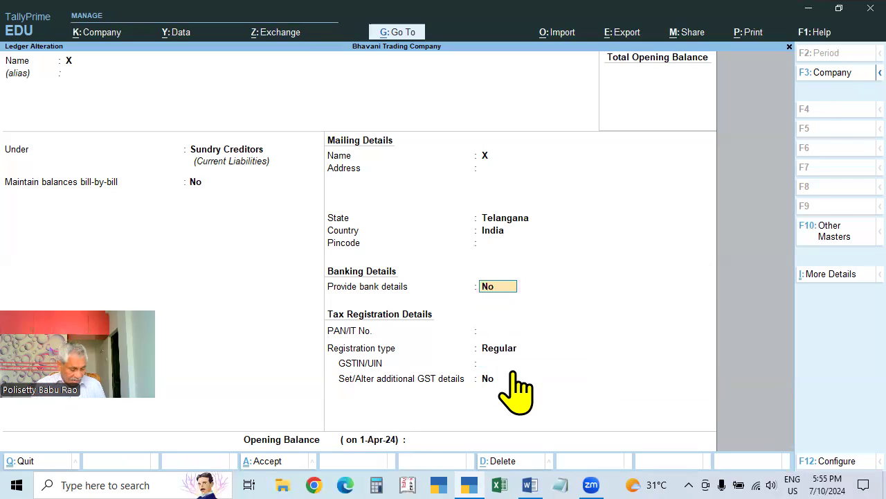
key(ctrl+a)
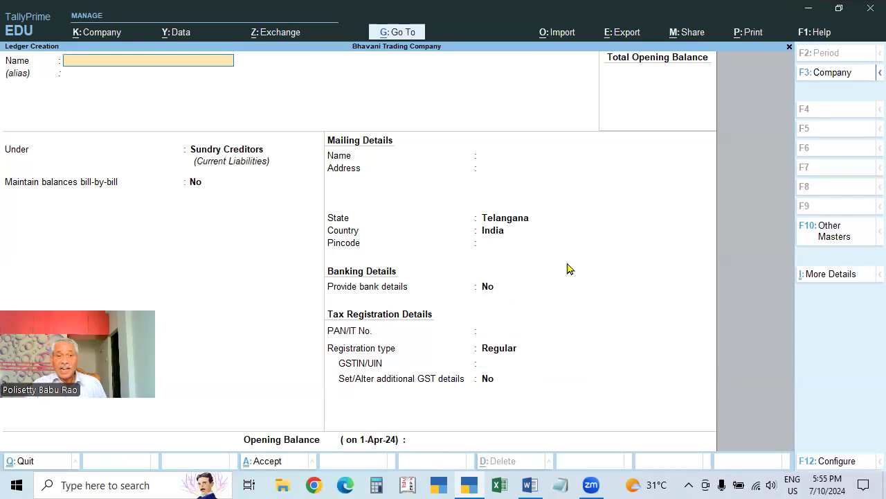
- Quit the blank ledger creation form without saving and return to the Gateway of Tally
key(Escape)
key(y)
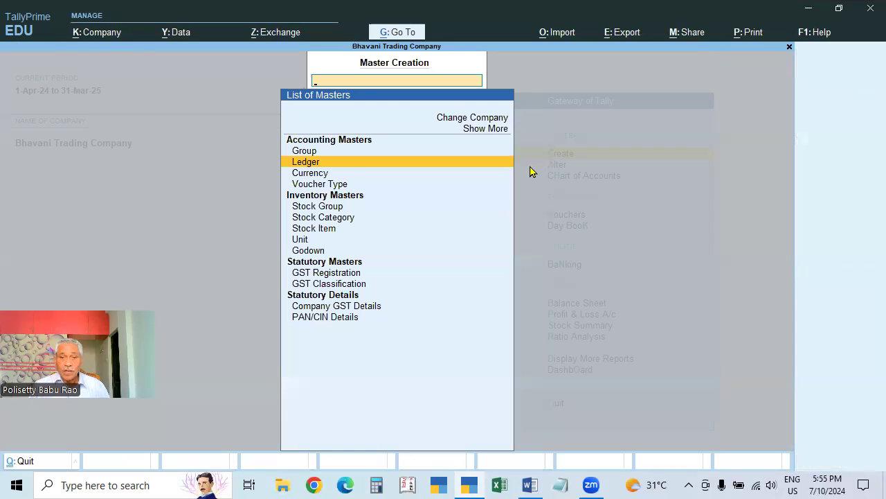
key(Escape)
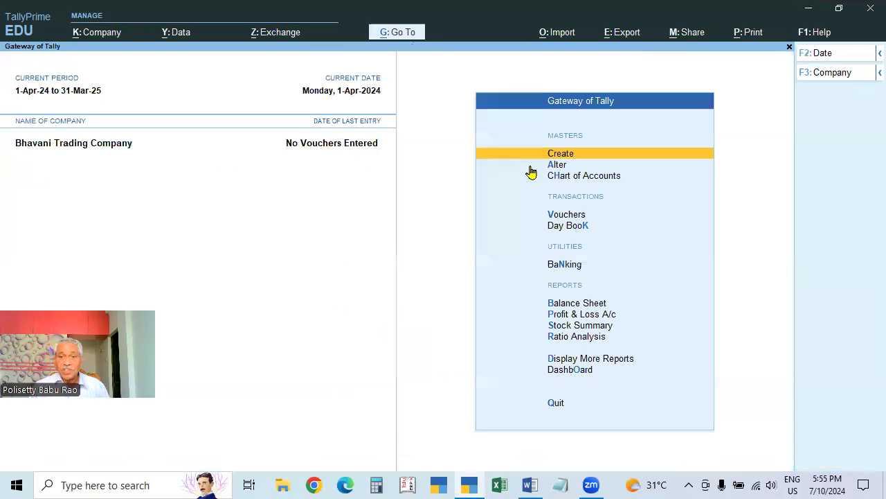
- Open a blank ledger creation form from the list of masters, and quit back to the Gateway of Tally without saving
key(Return)
key(Down)
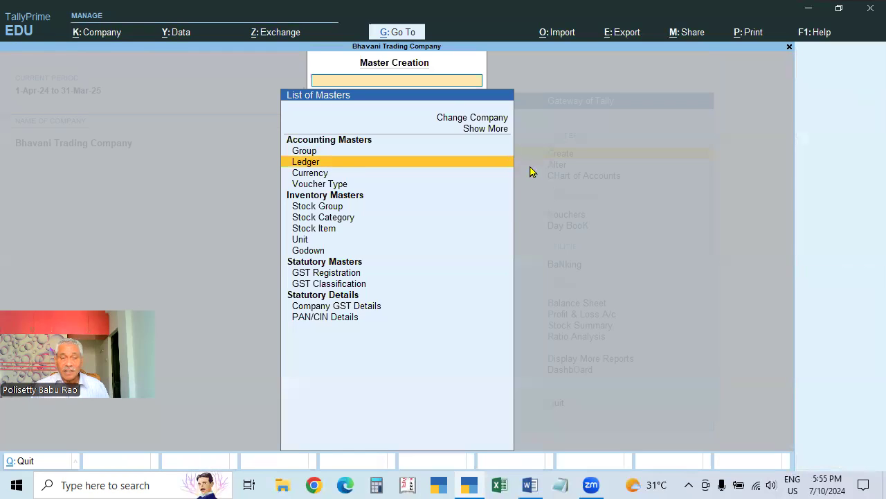
key(Return)
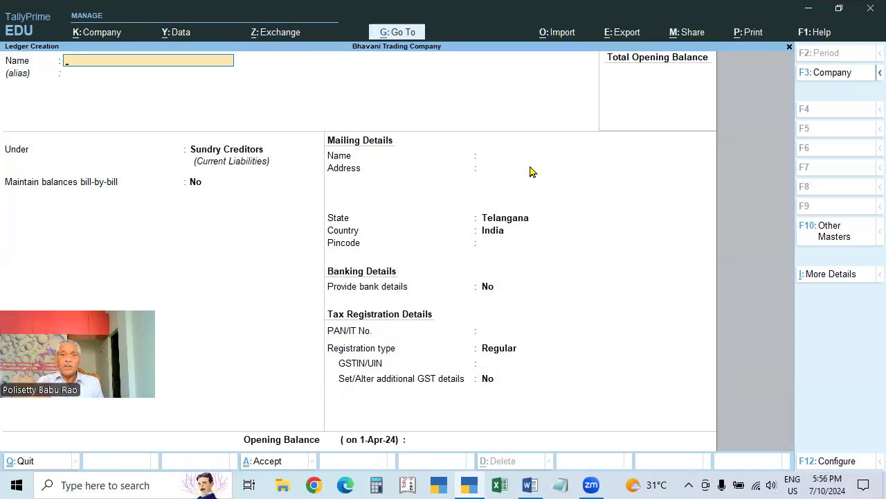
key(Escape)
key(y)
key(Escape)
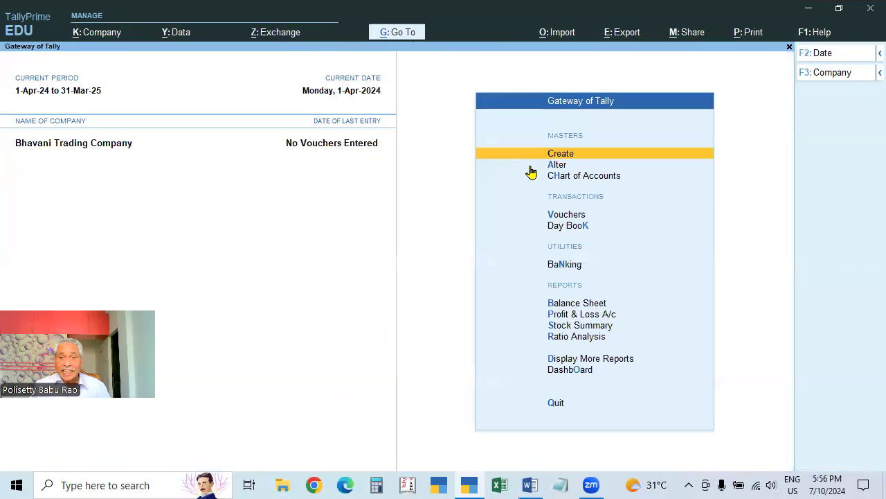
- Open Bhavani Trading Company's alteration form to view its details, and quit it without changes
key(Down)
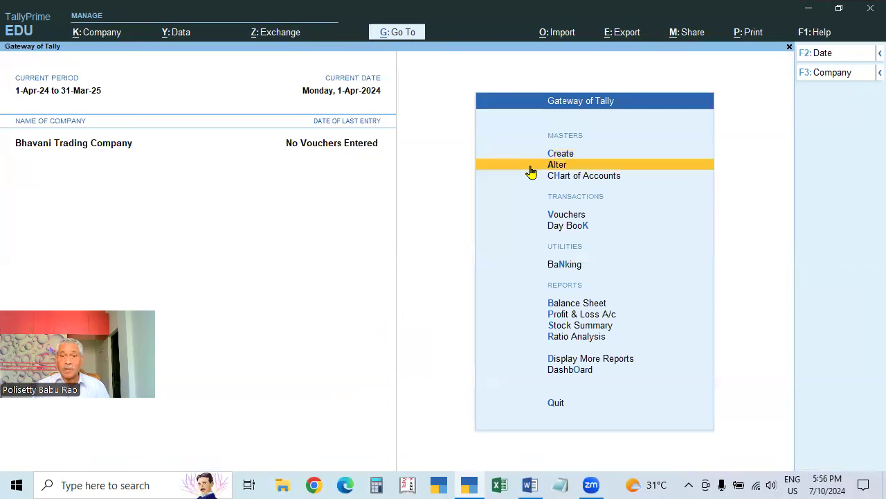
click(97, 32)
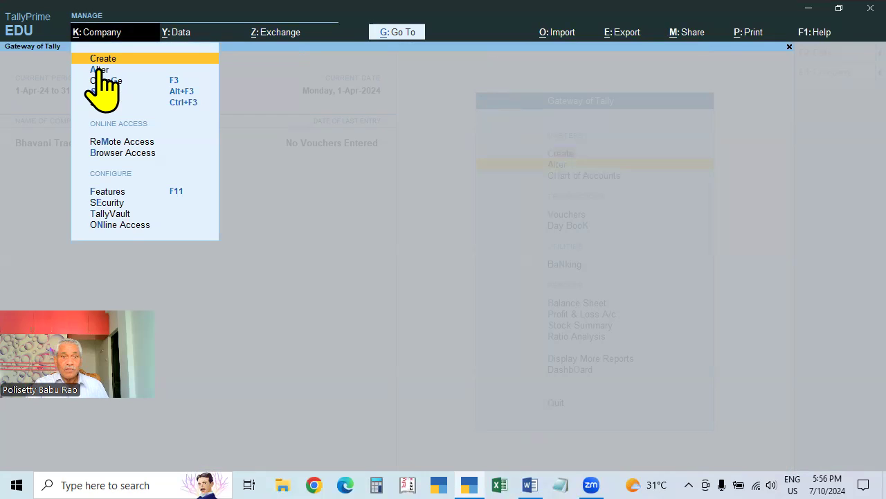
click(99, 70)
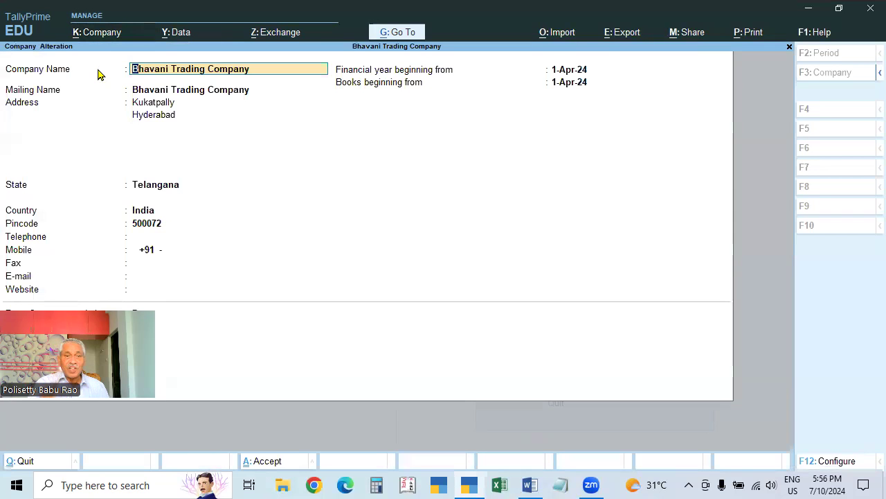
key(BackSpace)
key(Escape)
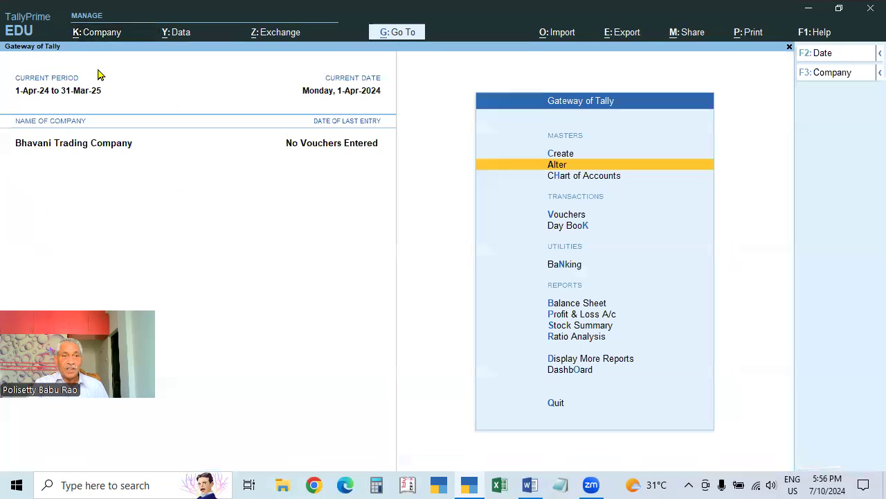
- Reopen the company alteration form, request deletion of the company, and cancel back to the Gateway of Tally
click(102, 32)
key(Down)
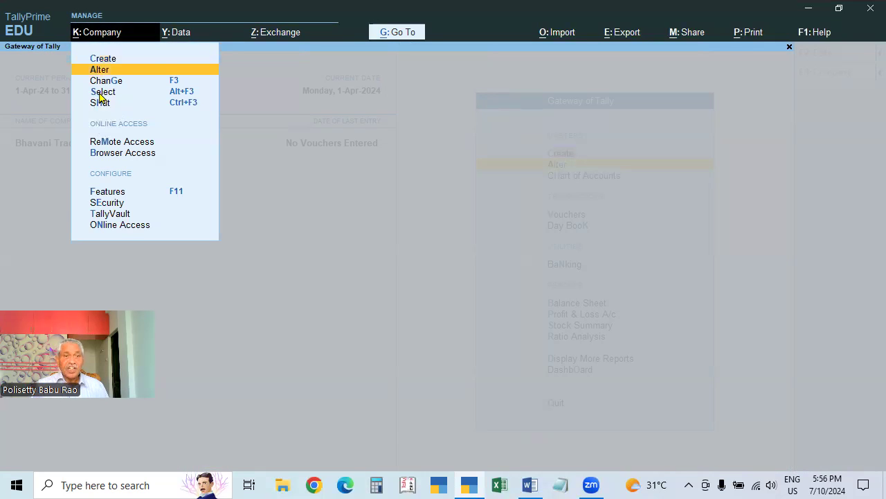
key(Return)
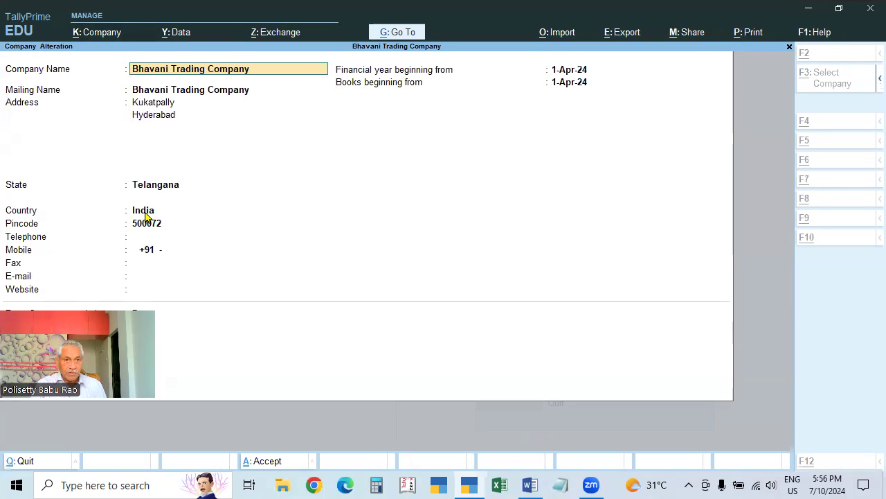
key(alt+d)
key(Escape)
key(Escape)
key(Escape)
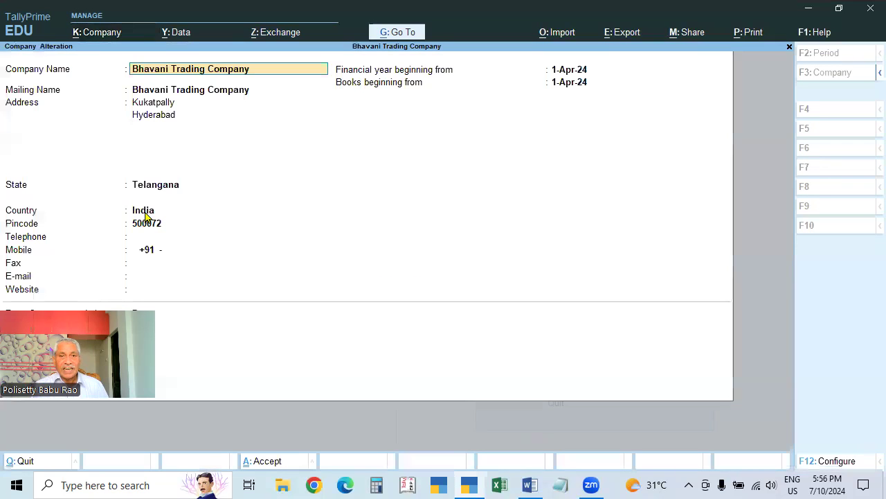
key(Return)
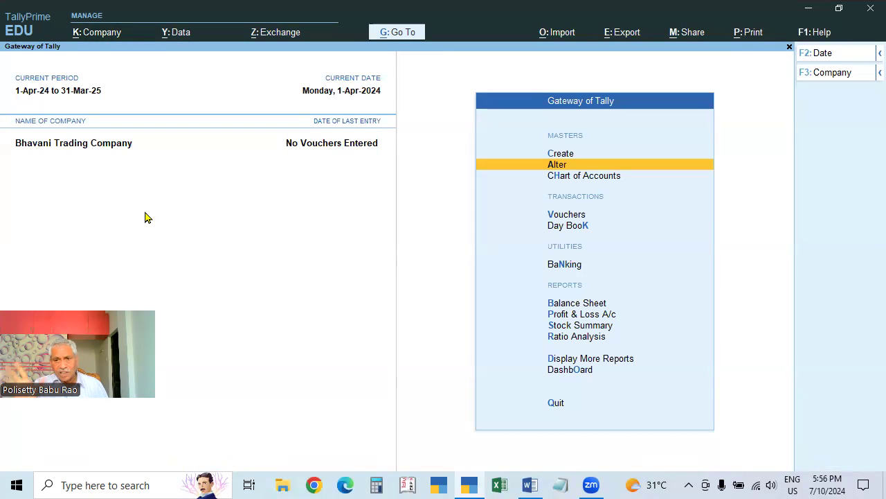
- View the list of masters for creation, close it, and open the list of masters for alteration
key(c)
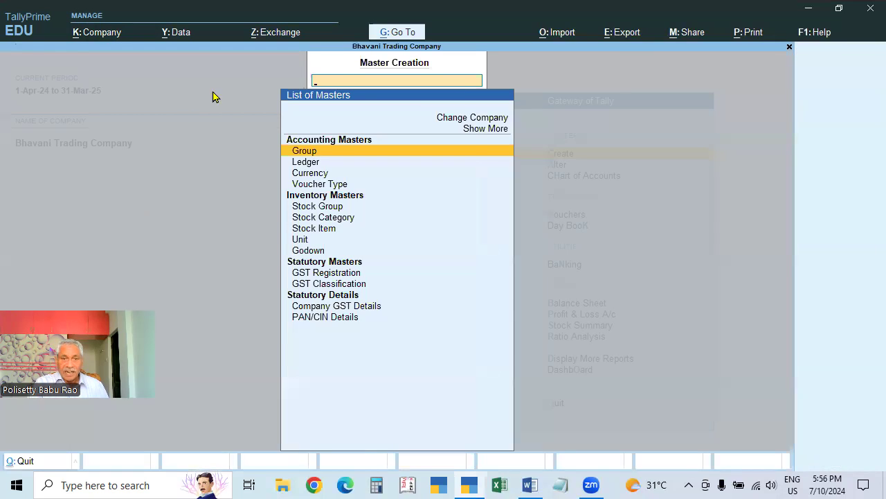
key(Escape)
key(Down)
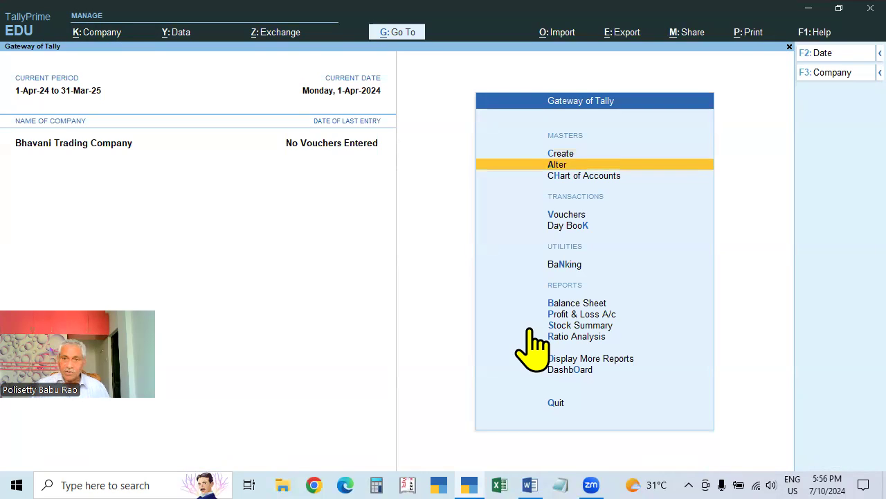
key(Return)
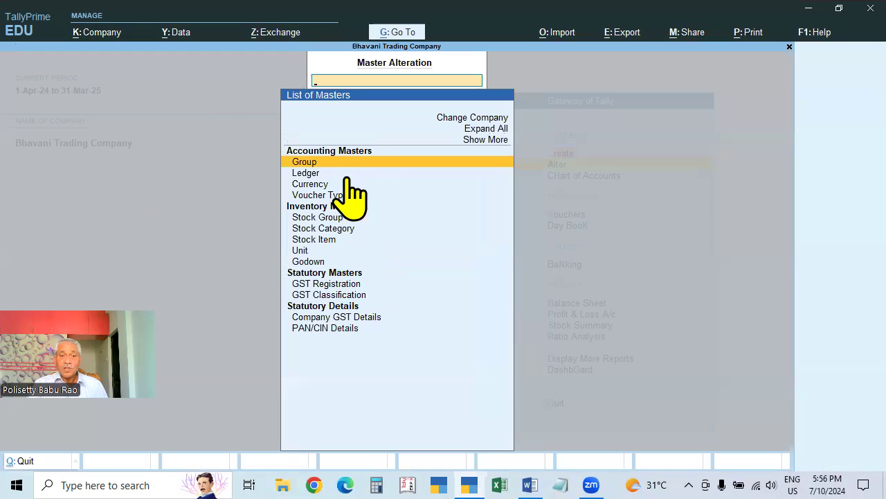
- Examine the groups and the ledgers available for alteration
click(308, 173)
click(310, 164)
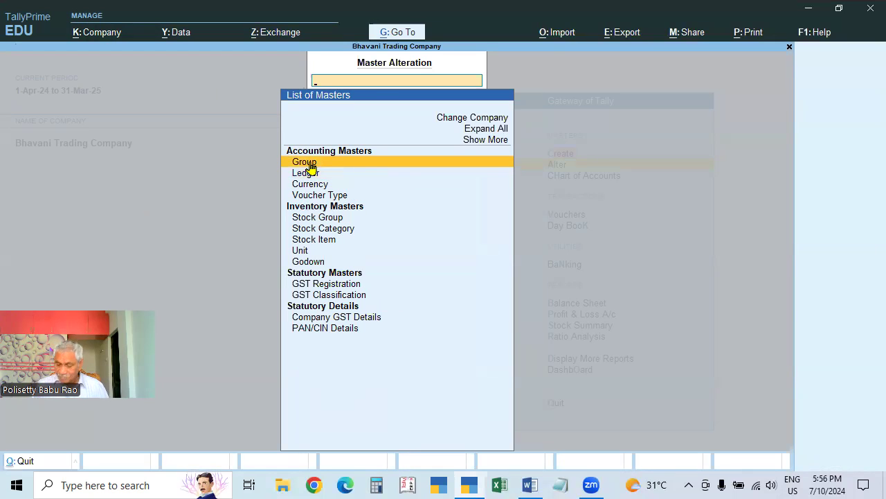
click(311, 164)
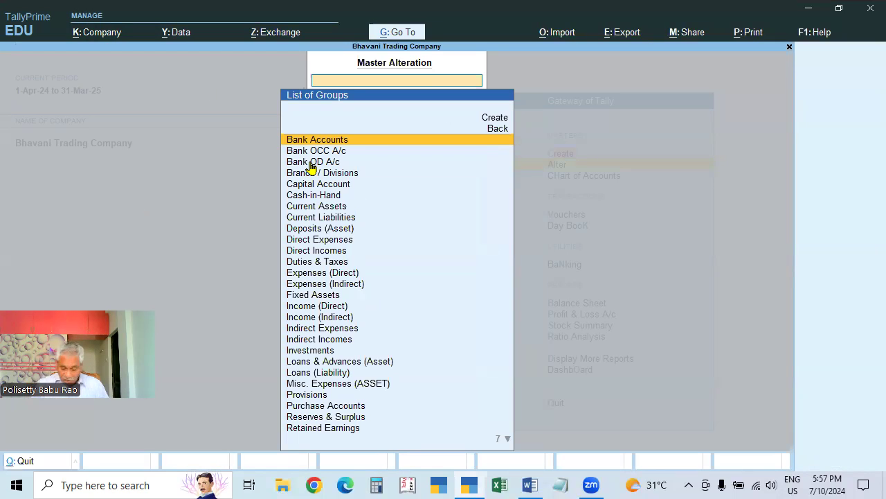
key(Escape)
click(310, 168)
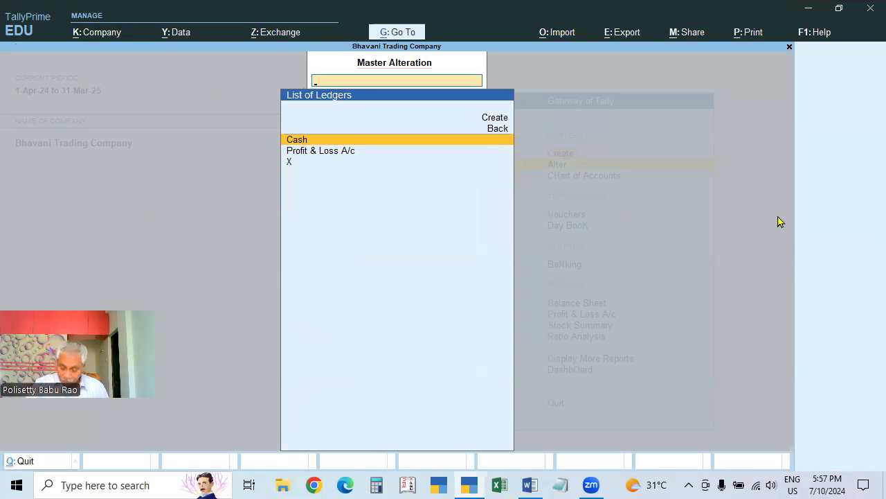
- Examine the currencies and the voucher types available for alteration, and return to the list of masters
key(Escape)
key(Down)
key(Return)
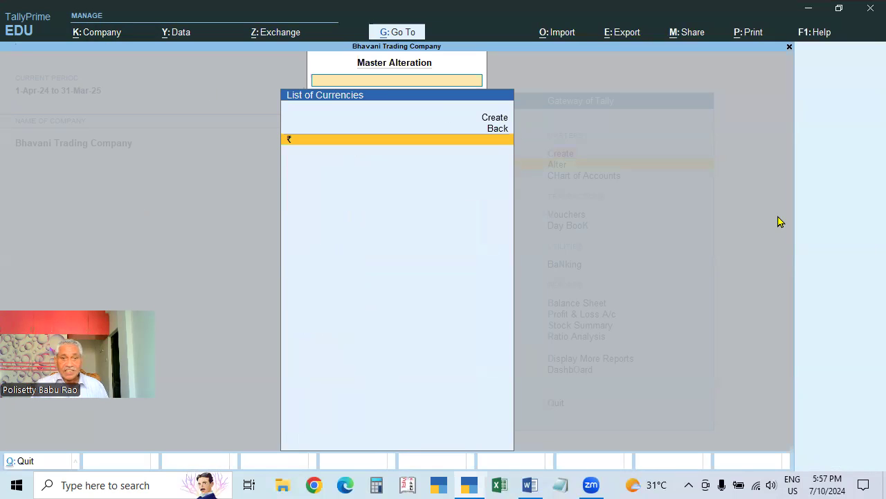
key(Escape)
key(Down)
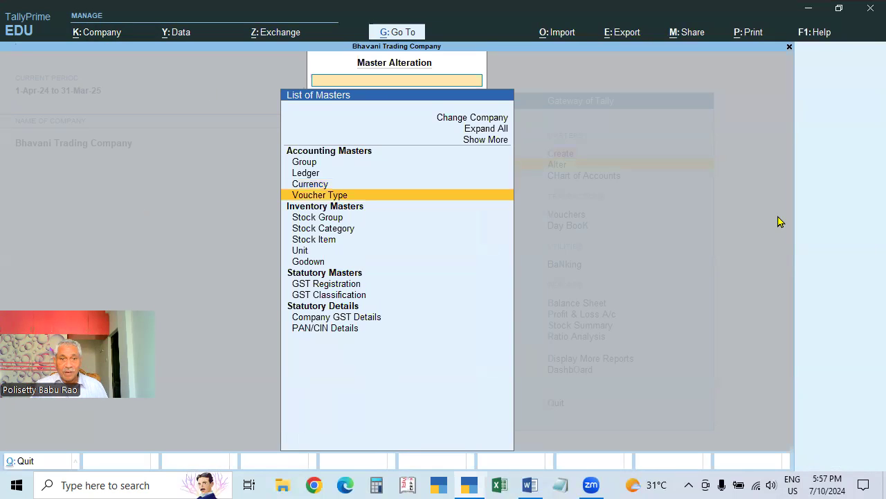
key(Return)
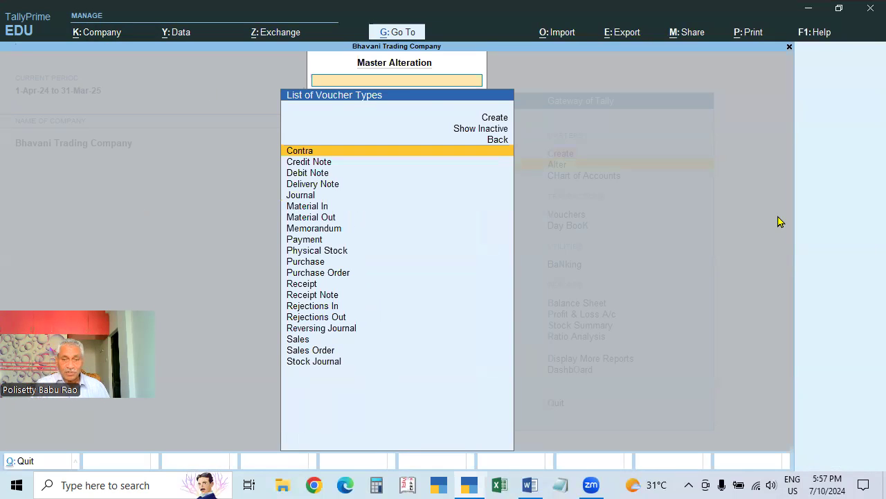
key(Escape)
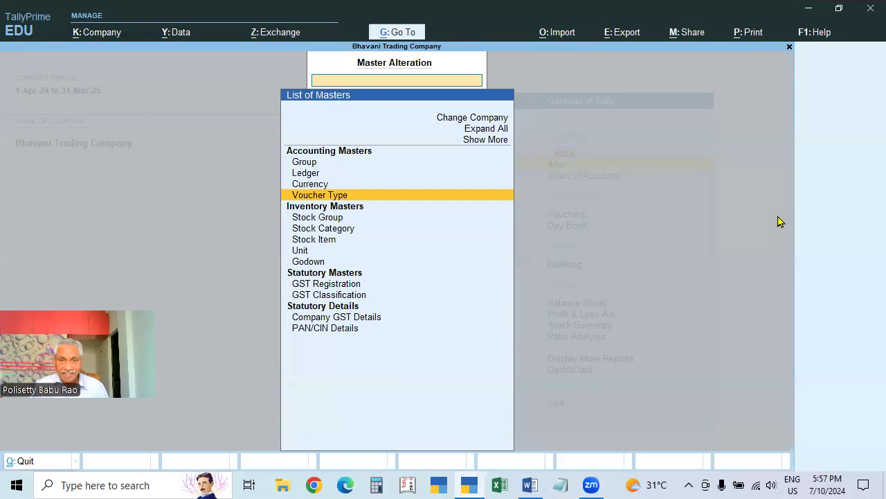
- Leave the list of masters for the Gateway of Tally and reopen master alteration
key(Up)
key(Up)
key(Up)
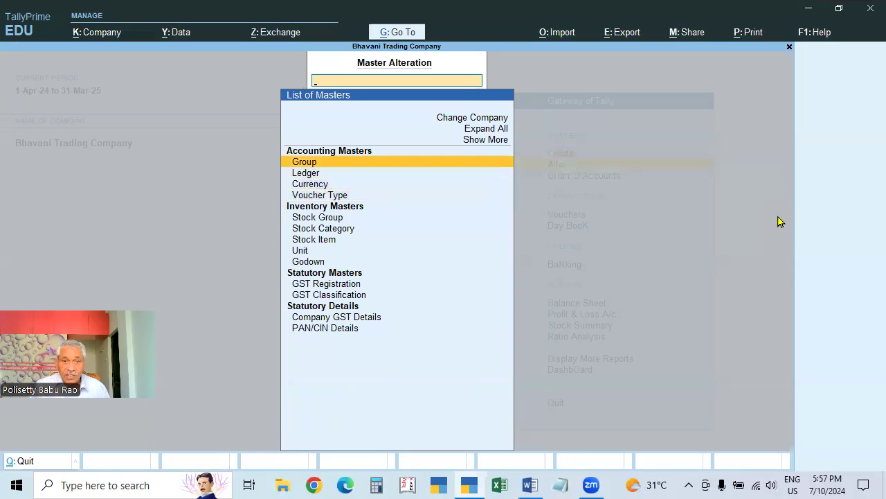
key(Escape)
key(Up)
key(Down)
key(Return)
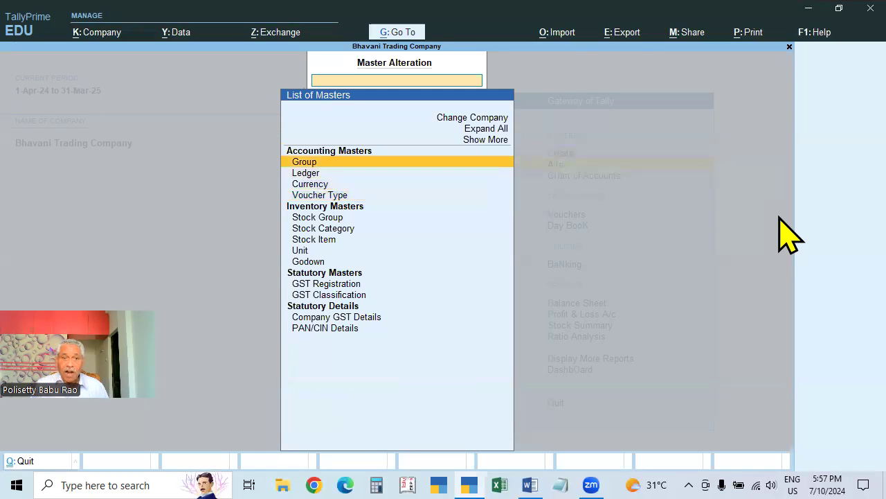
- Open the lists of groups and ledgers for alteration once more, closing each without choosing a master
key(Return)
key(Escape)
key(Down)
key(Return)
key(Escape)
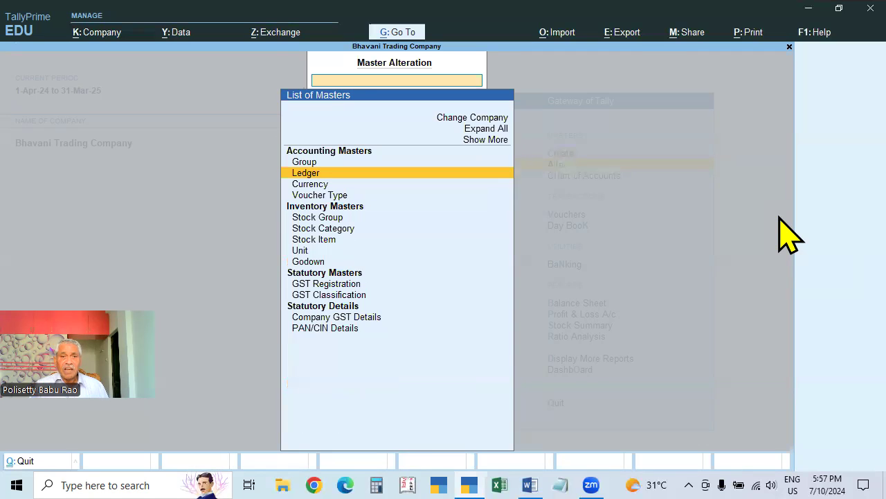
key(Down)
key(Down)
key(Down)
key(Up)
key(Up)
key(Up)
key(Up)
key(Down)
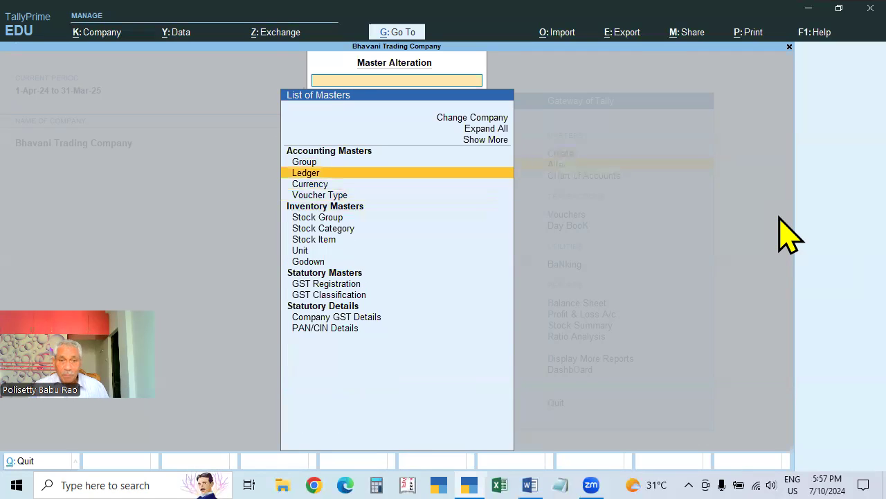
key(Up)
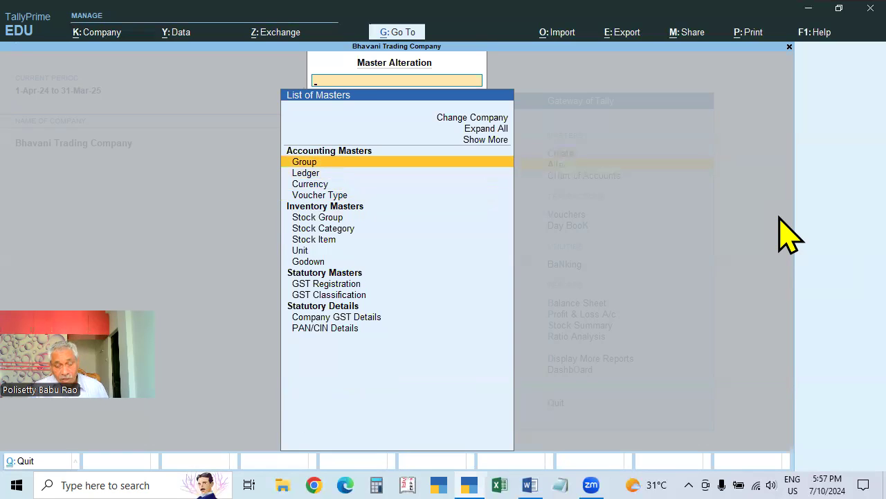
- View the lists of groups and voucher types for alteration, and return to the Ledger entry in the list of masters
key(Down)
key(Up)
key(Return)
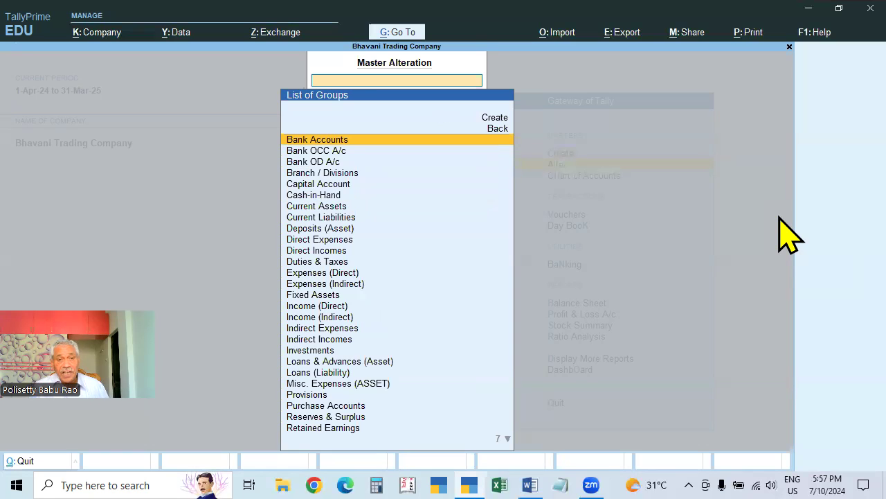
key(Escape)
key(Down)
key(Down)
key(Down)
key(Return)
key(Escape)
key(Up)
key(Up)
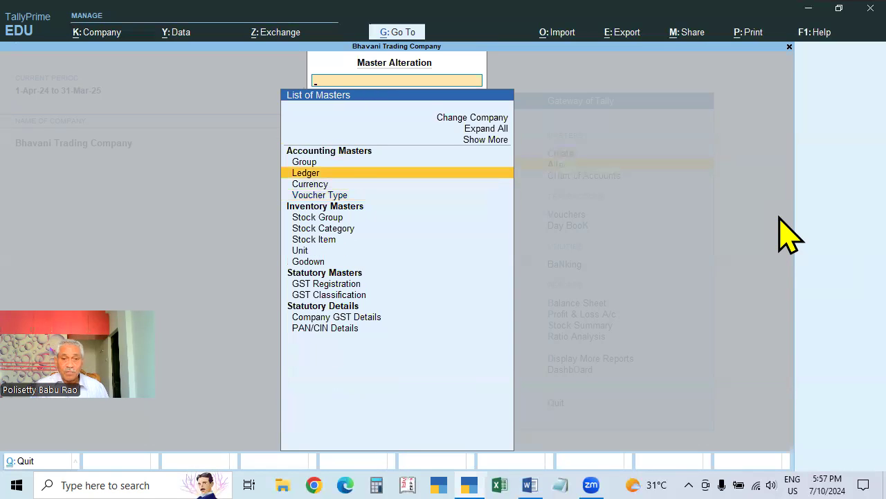
- Open ledger X for alteration, set its mailing state to Andhra Pradesh, save it, and recheck the saved details
key(Return)
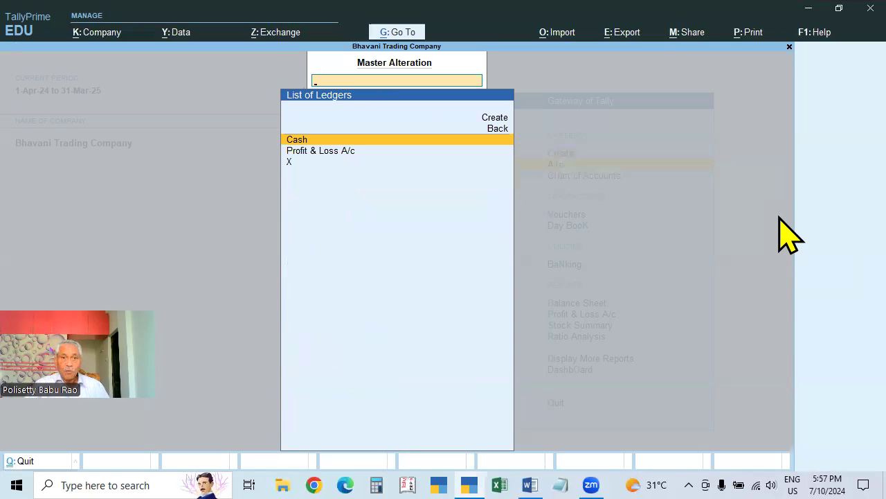
click(289, 162)
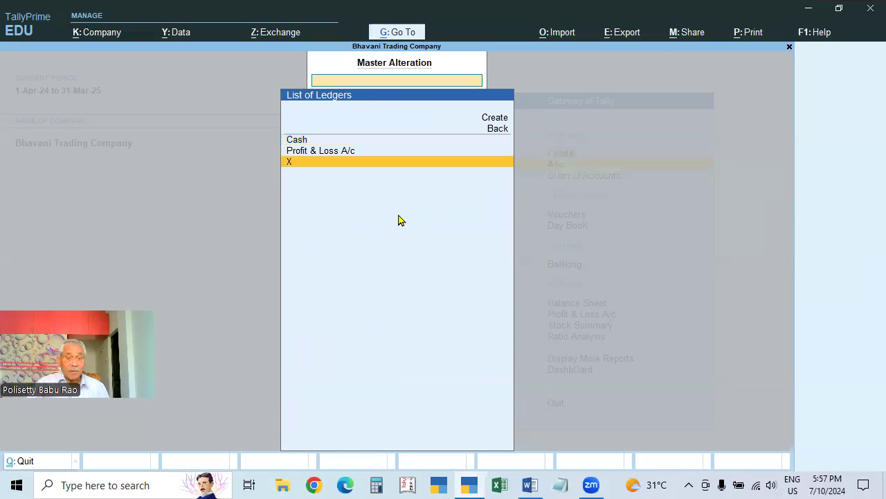
key(Return)
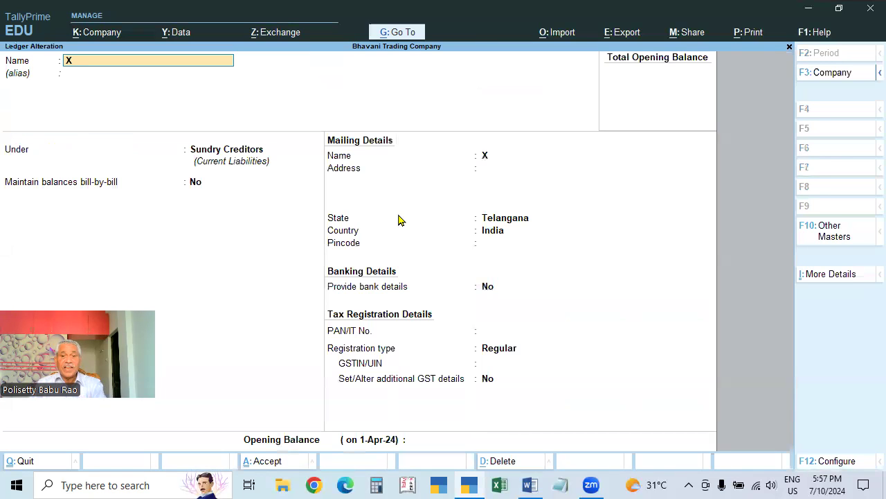
click(524, 219)
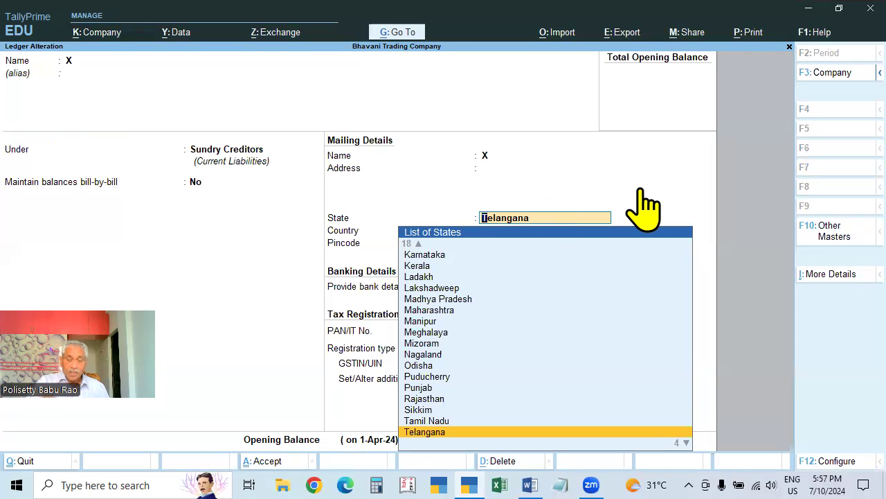
key(BackSpace)
key(BackSpace)
key(BackSpace)
key(Return)
key(Return)
key(Return)
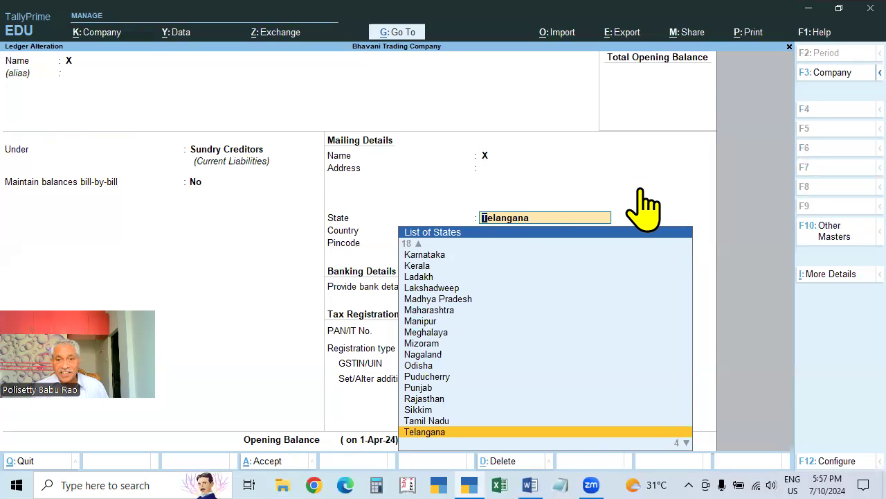
text(Andh)
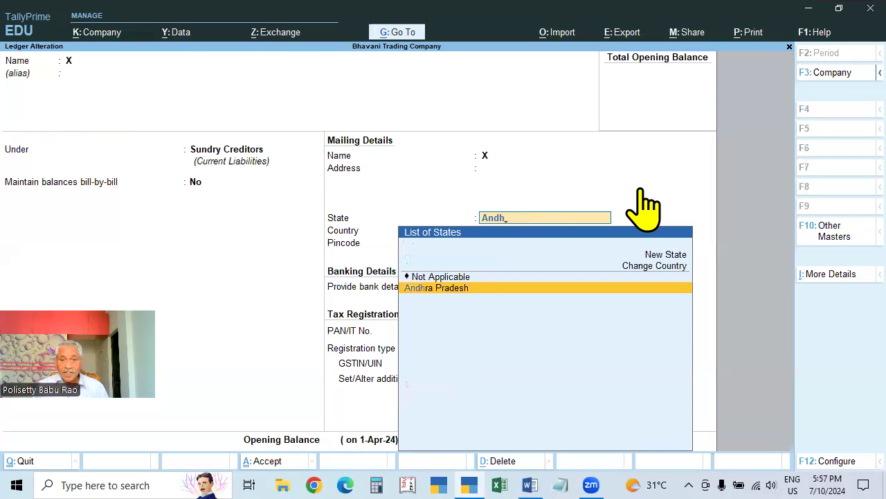
key(Return)
key(ctrl+a)
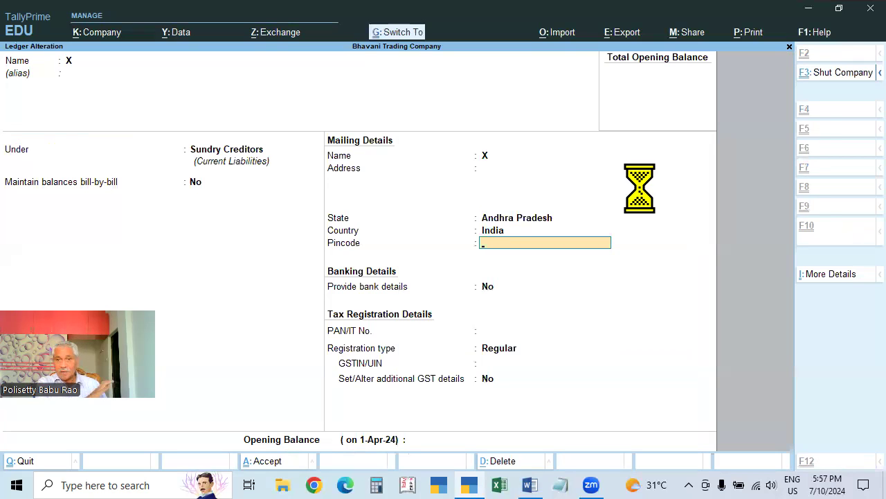
key(Return)
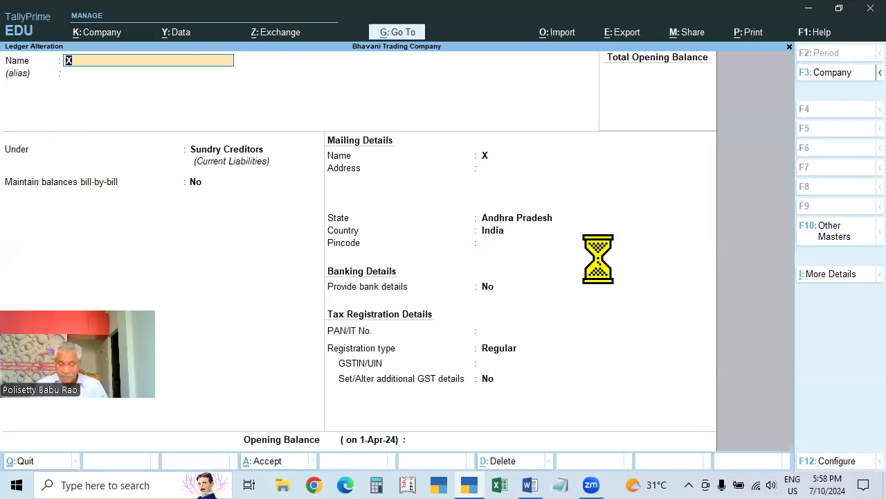
key(Escape)
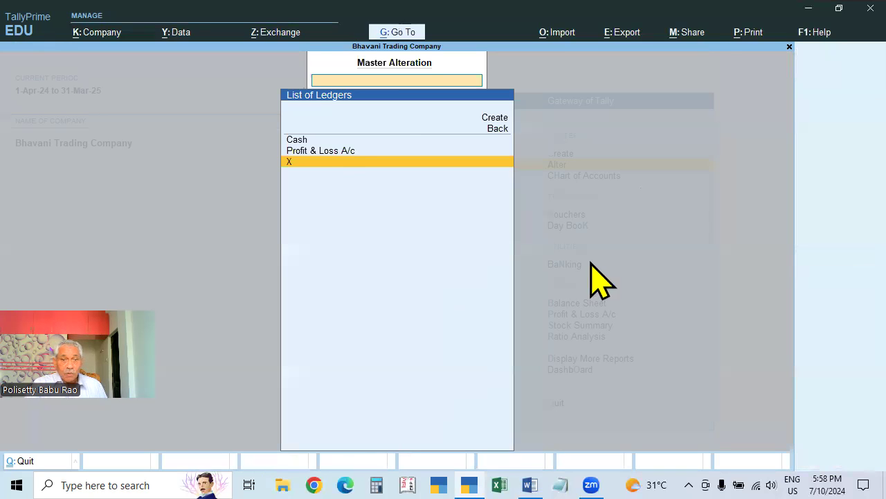
click(401, 170)
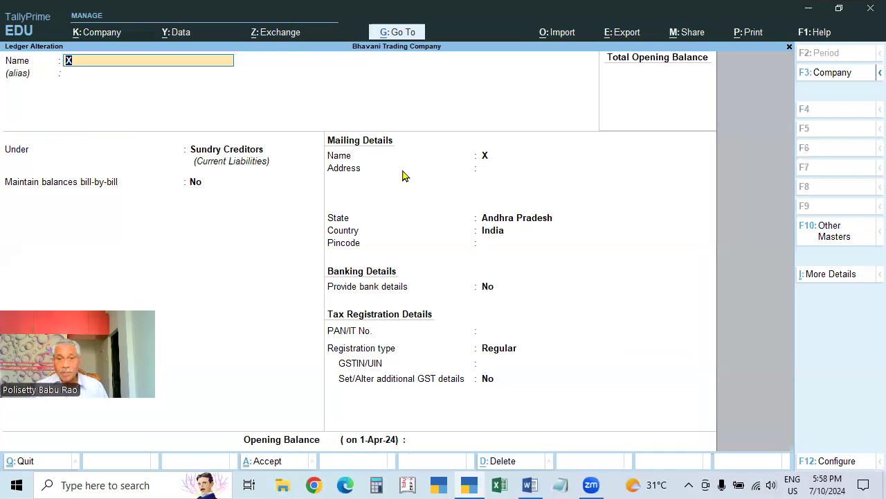
key(BackSpace)
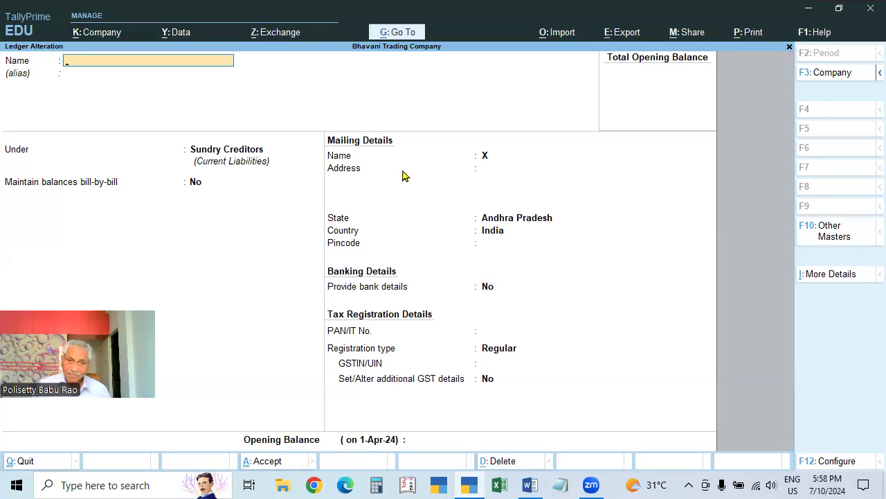
key(Escape)
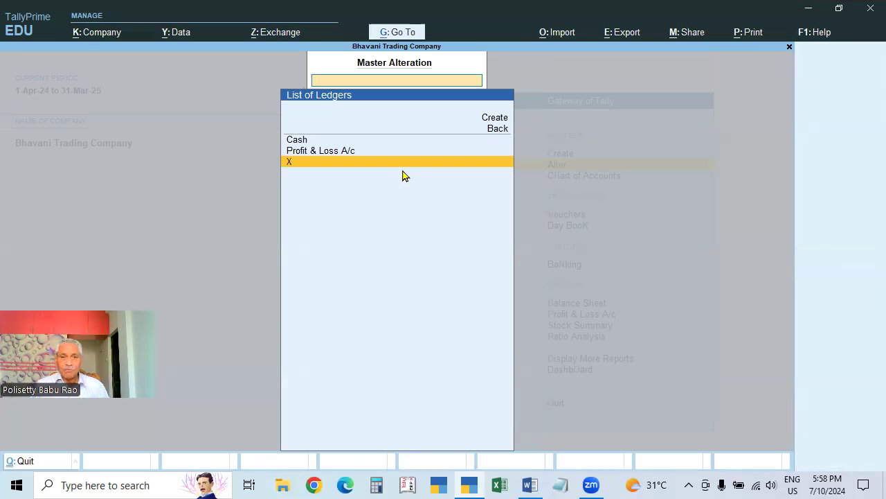
key(BackSpace)
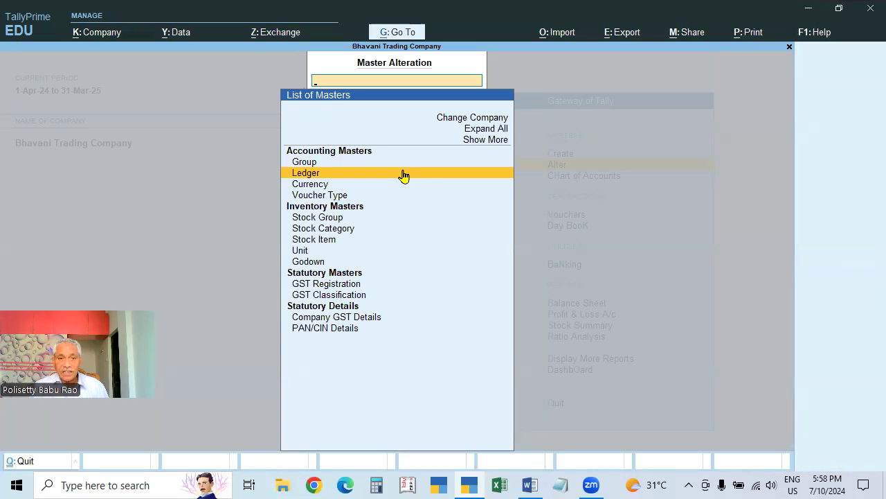
- Reopen ledger X for alteration and delete it, confirming the deletion
click(404, 174)
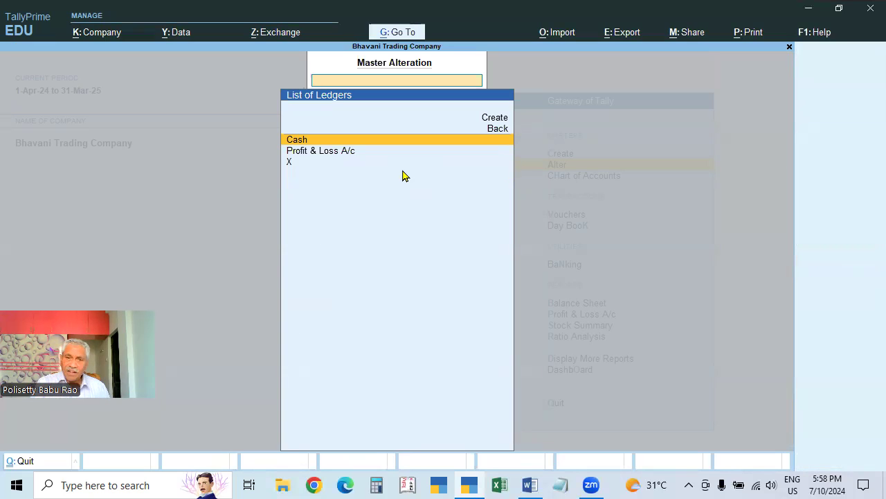
key(Down)
key(Down)
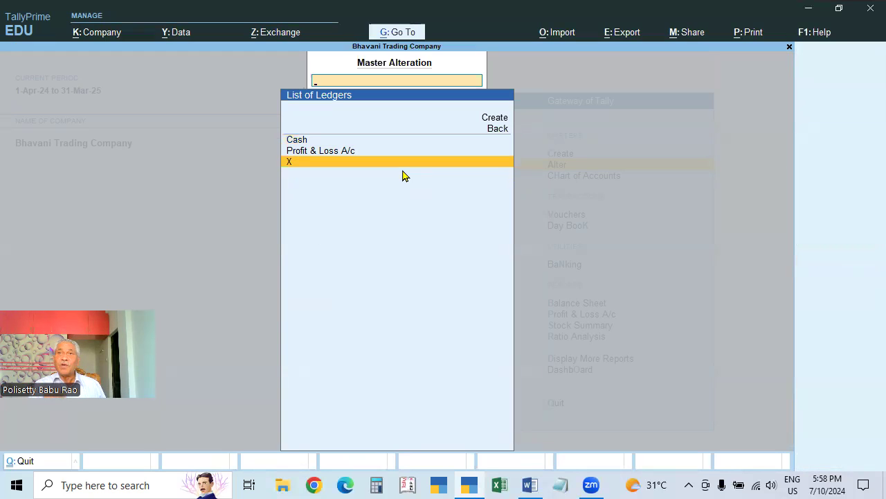
key(Return)
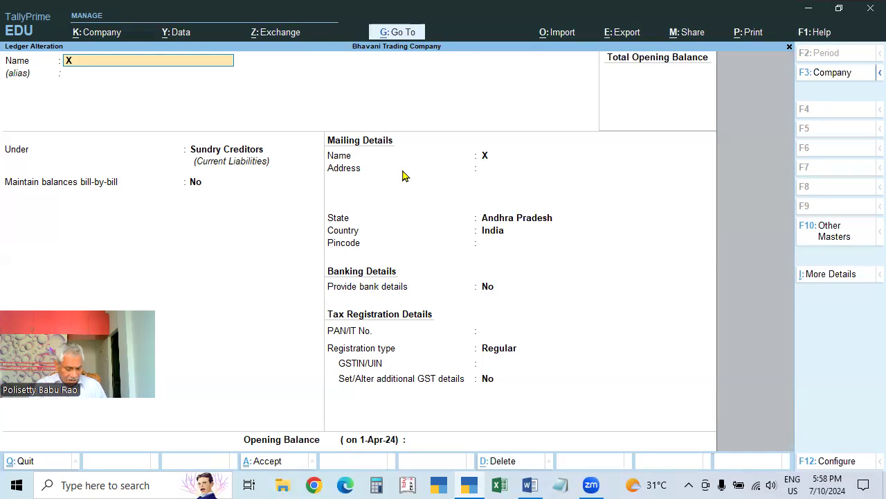
key(alt+d)
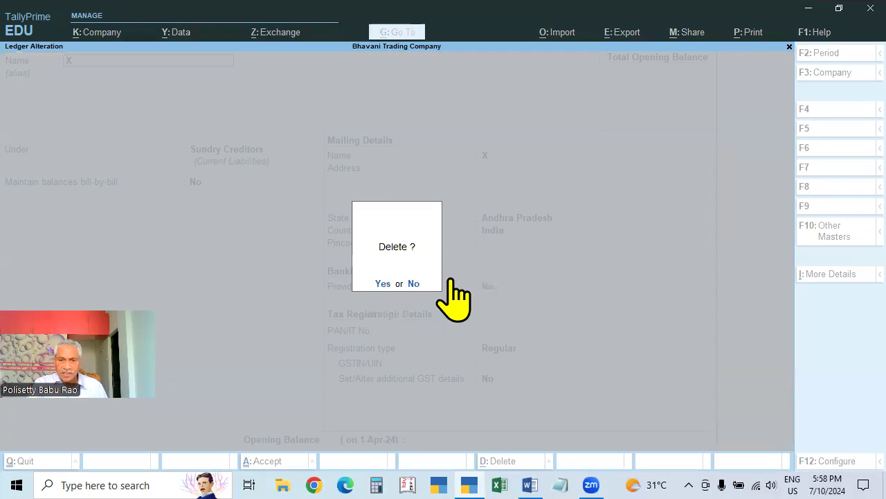
key(y)
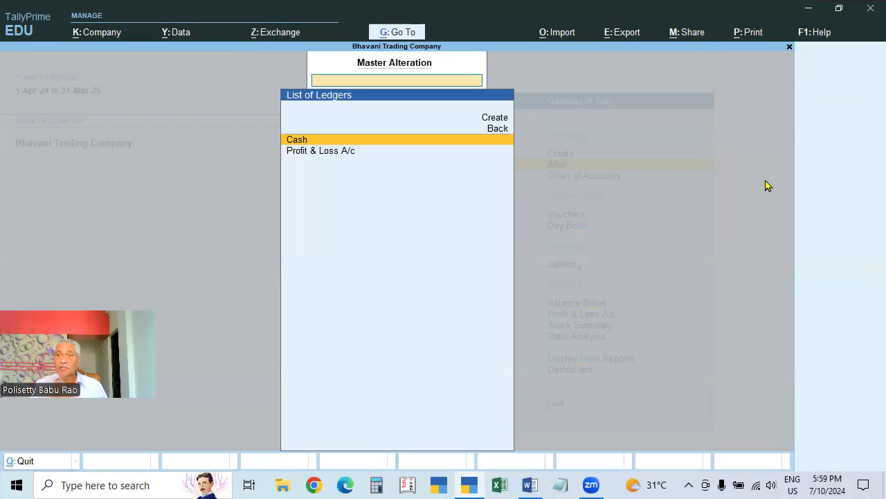
- Look over the remaining ledgers, leave for the Gateway of Tally, and reopen master alteration
key(Down)
key(Up)
key(Down)
key(Up)
key(Escape)
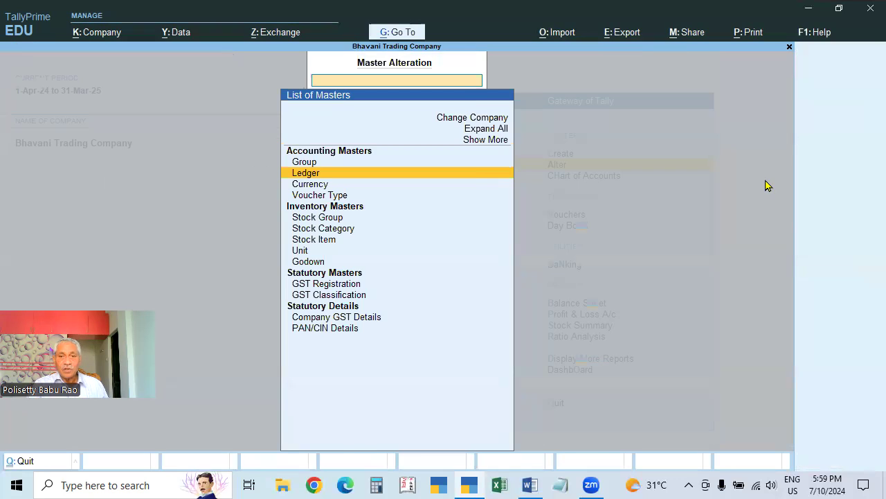
key(Escape)
key(Return)
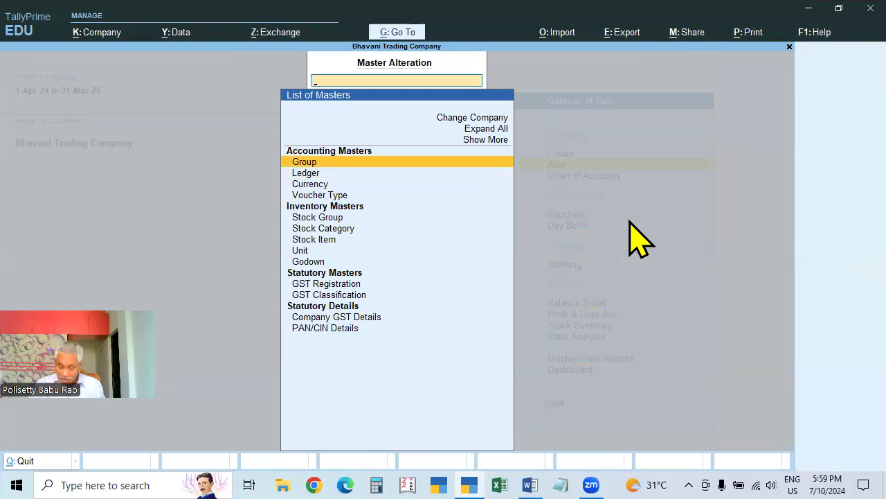
- Examine the list of ledgers available for alteration, going through Cash and Profit & Loss A/c, and close it
key(Down)
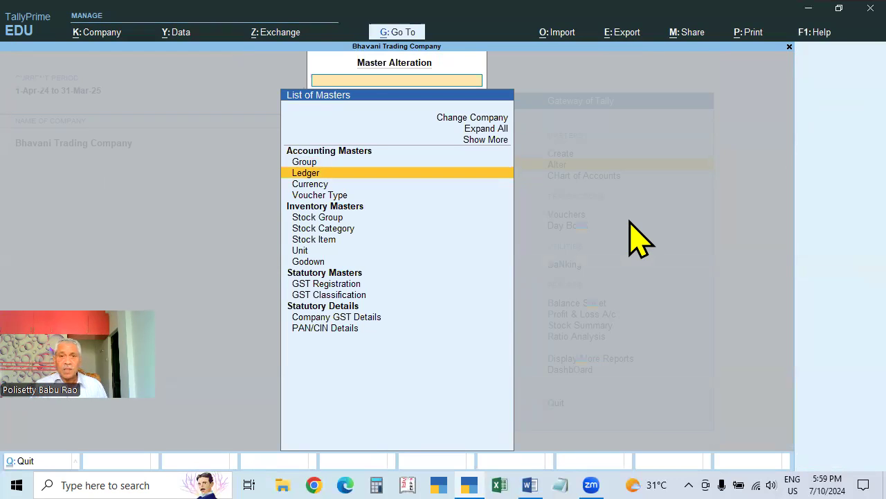
key(Return)
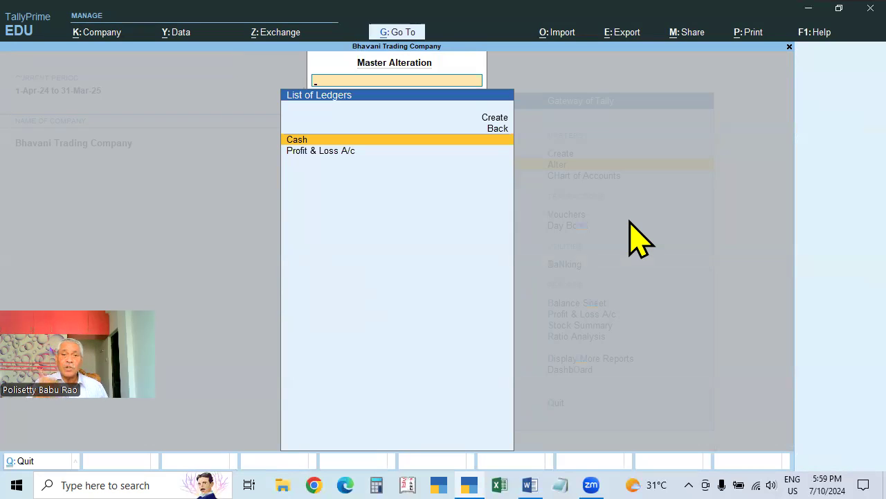
key(Down)
key(Up)
key(Down)
key(Up)
key(Down)
key(Up)
key(Down)
key(Up)
key(Escape)
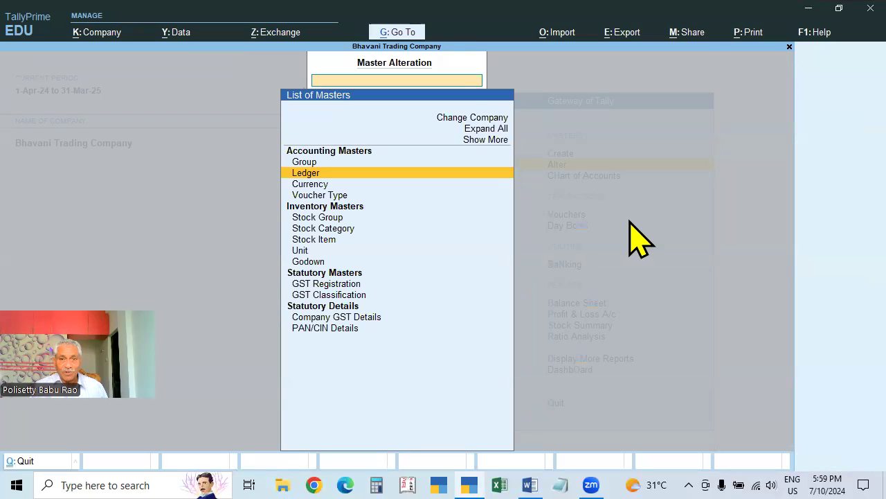
- View the blank ledger creation form from master creation, and return to the Alter entry in the Gateway of Tally
key(Escape)
key(Up)
key(Return)
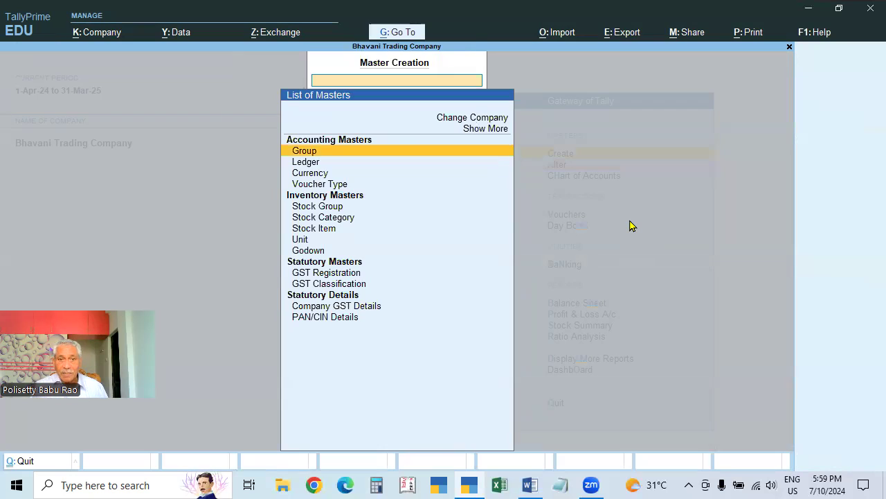
key(Down)
key(Down)
key(Down)
key(Up)
key(Up)
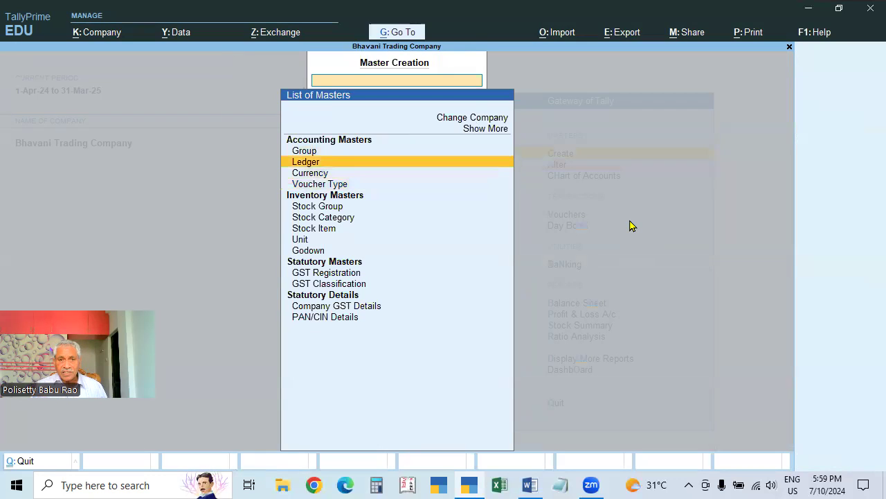
key(Return)
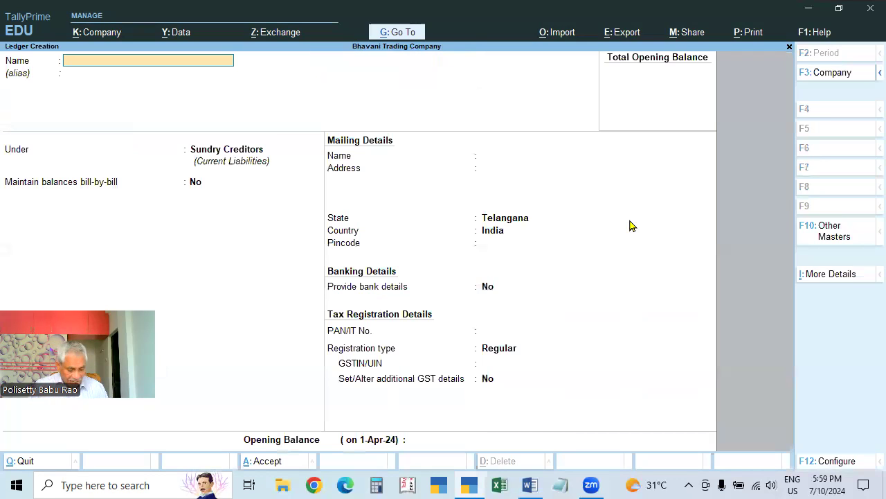
key(Escape)
key(Escape)
key(Down)
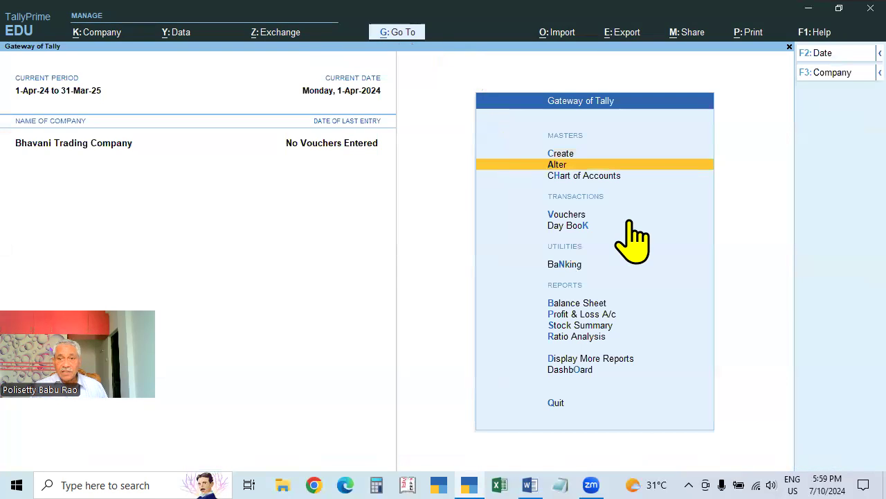
- Reopen master alteration and view the list of ledgers twice, closing it each time without choosing one
key(Return)
key(Down)
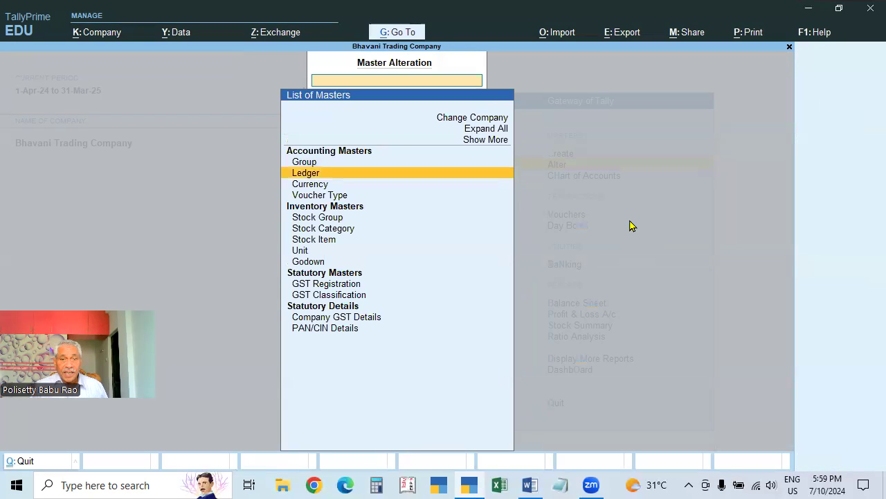
key(Return)
key(Escape)
key(Up)
key(Down)
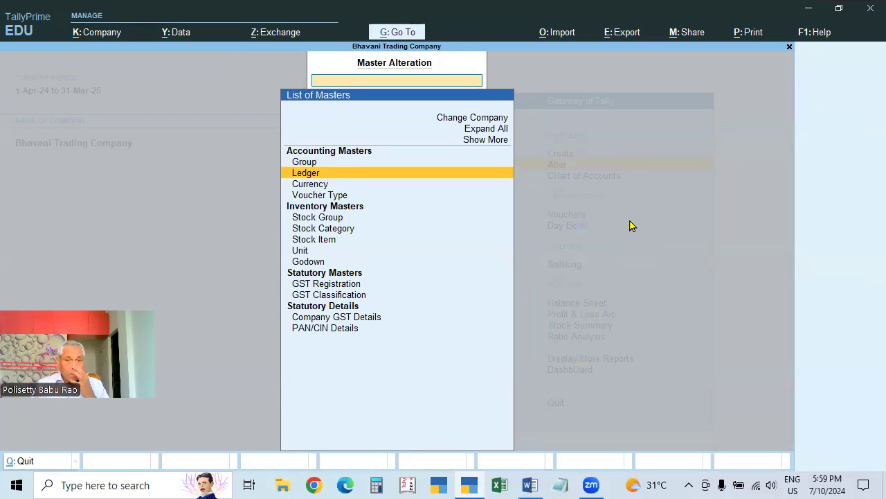
key(Return)
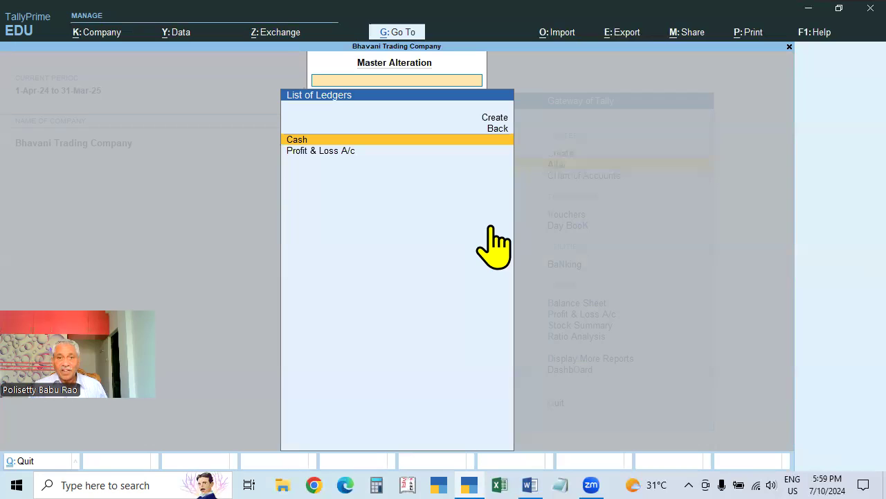
key(Escape)
- View the groups and voucher types available for alteration, and go back to the Ledger entry in the list of masters
key(Up)
key(Return)
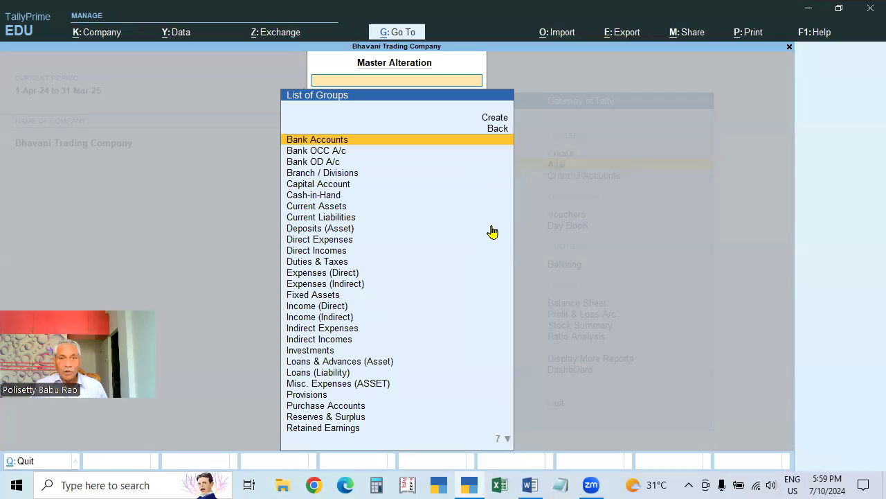
key(Escape)
key(Down)
key(Down)
key(Down)
key(Down)
key(Up)
key(Return)
key(Escape)
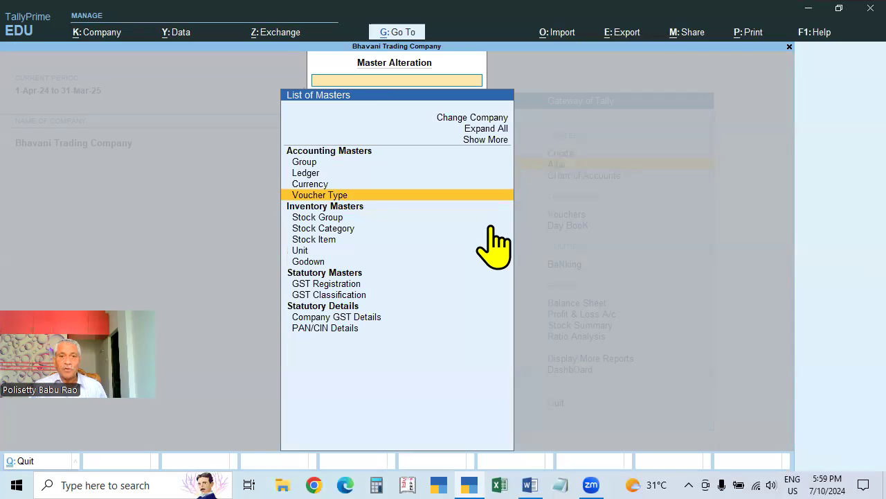
key(Up)
key(Up)
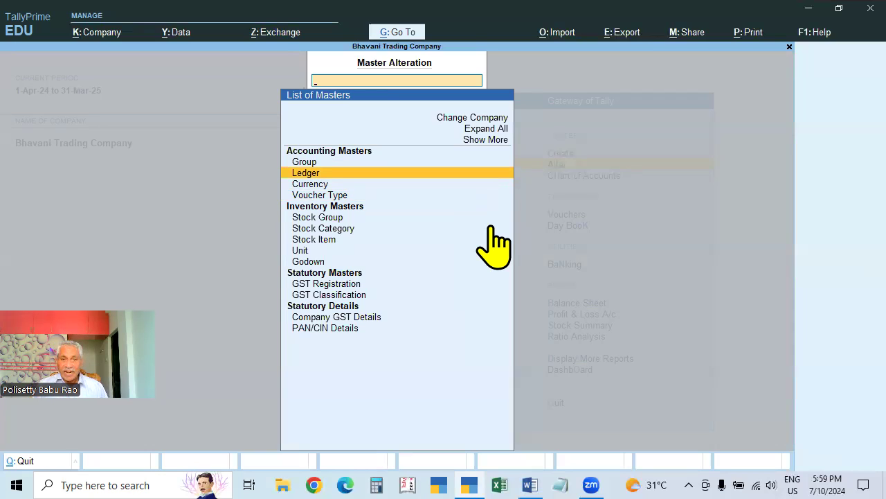
- View the list of ledgers for alteration once more, and return to the Gateway of Tally
key(Down)
key(Up)
key(Return)
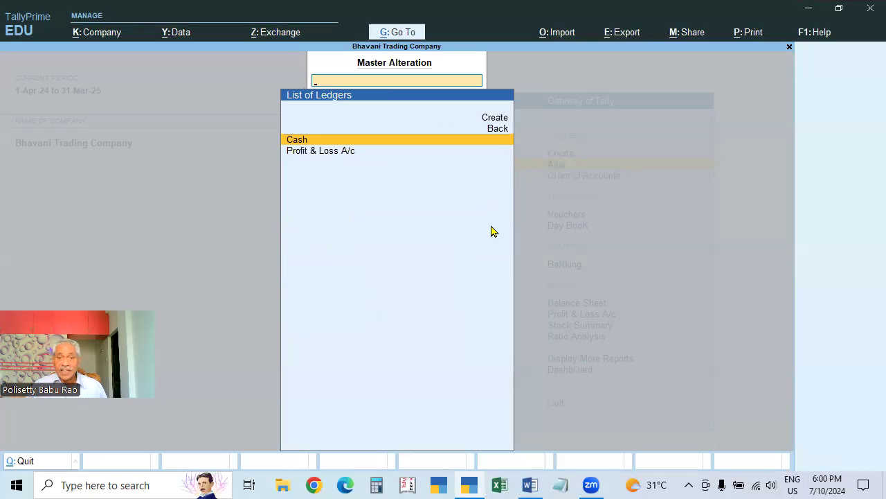
key(Escape)
key(Escape)
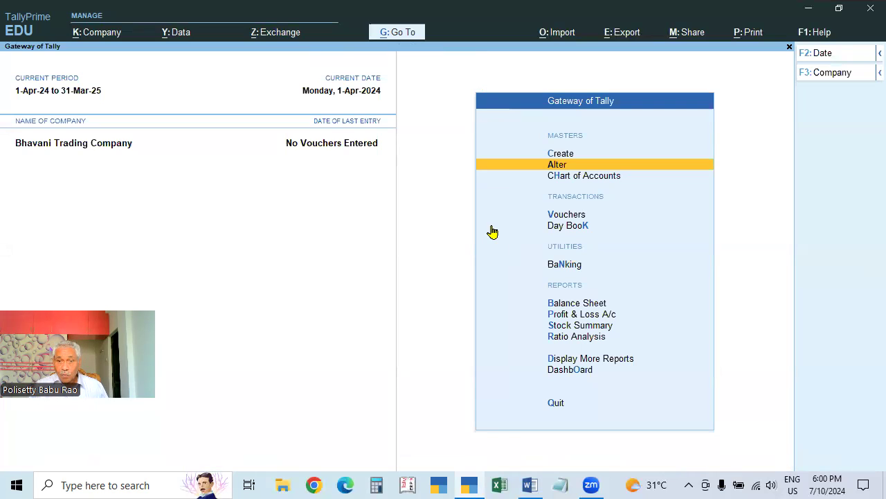
- View the list of masters available for creation twice, and return to the Gateway of Tally without choosing one
key(Up)
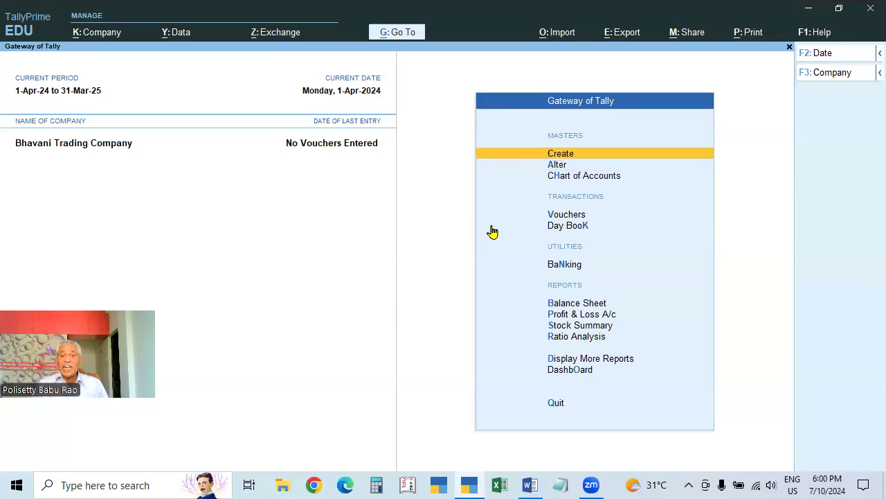
key(Return)
key(Escape)
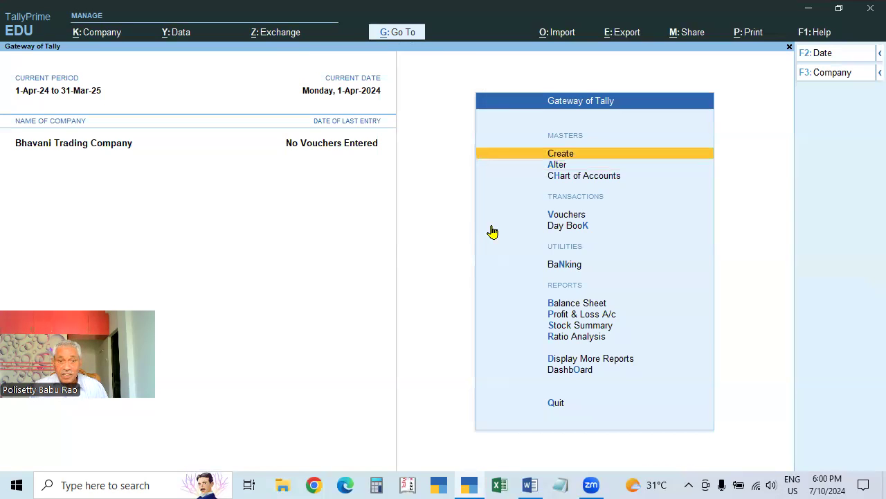
key(Return)
key(Down)
key(Down)
key(Up)
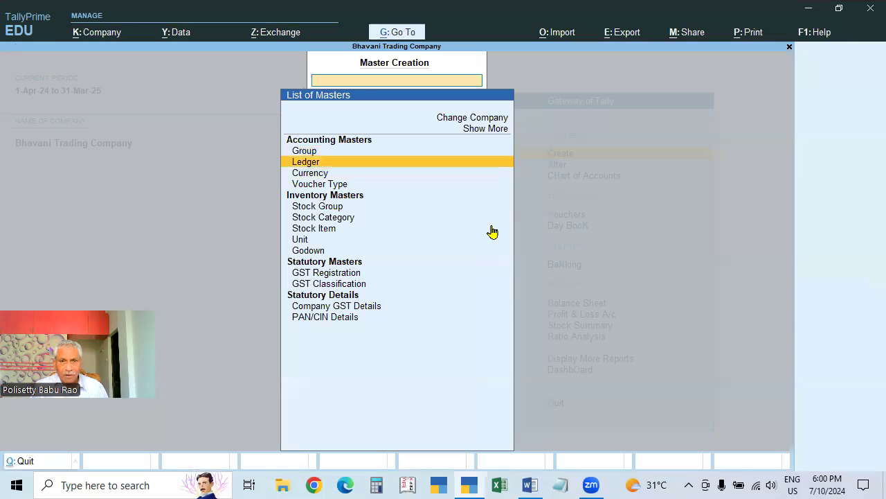
key(Escape)
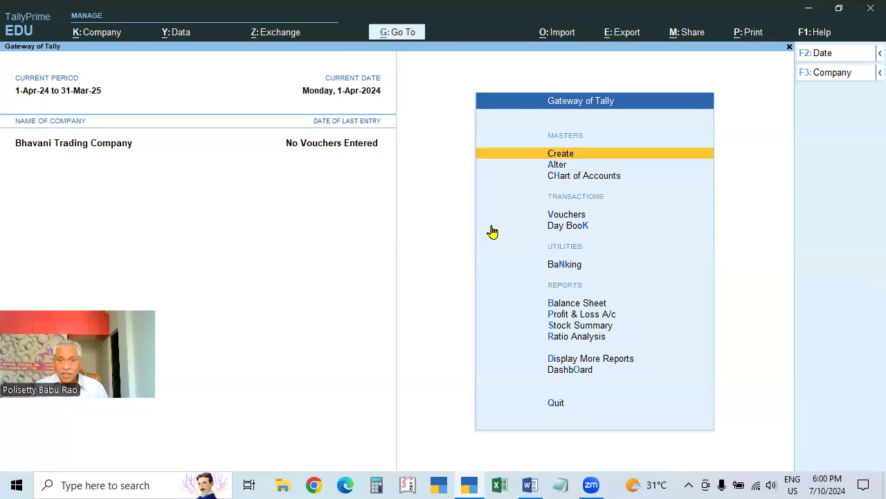
- Open the blank ledger creation form from master creation, and leave it without entering anything
key(Return)
key(Down)
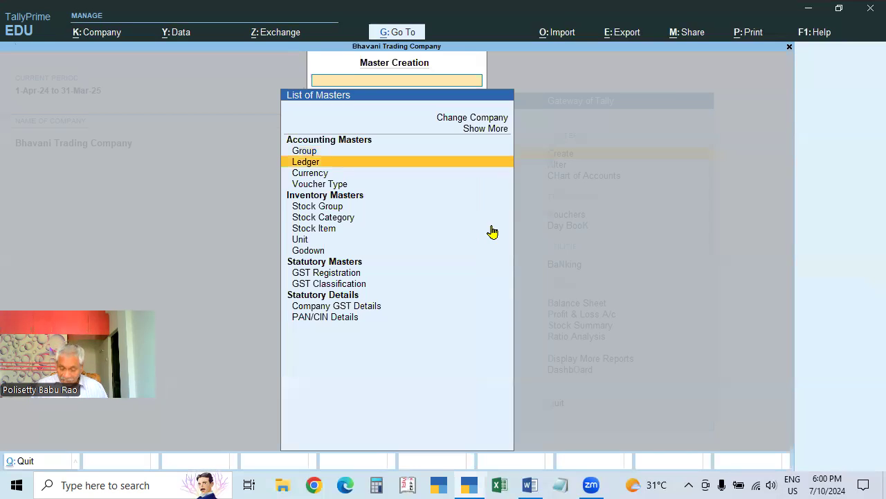
key(Return)
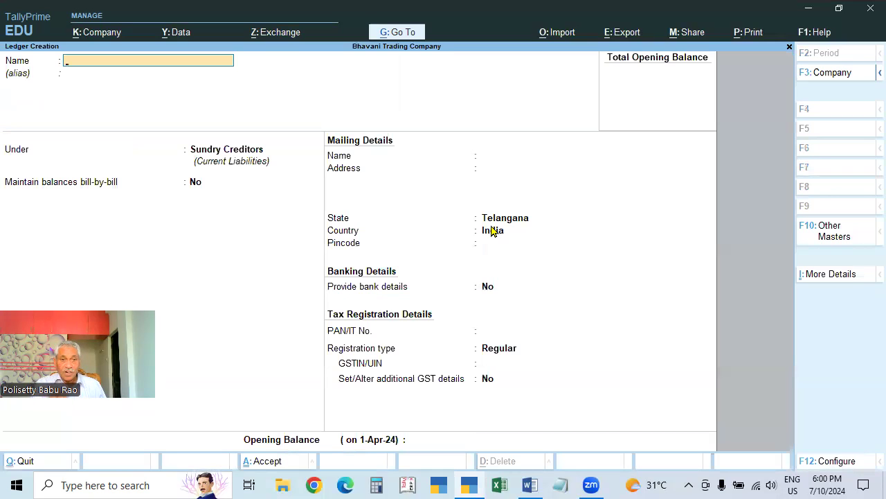
key(Escape)
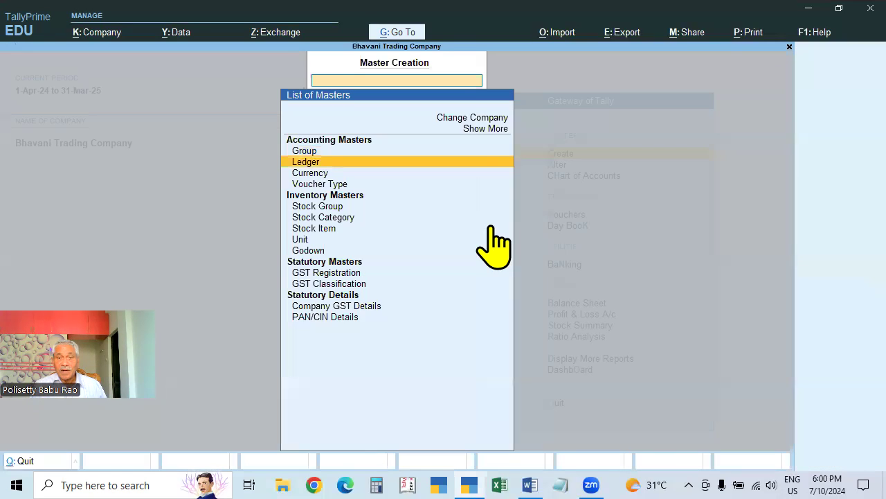
key(Escape)
- View the list of ledgers through master alteration, and close it back to the Gateway of Tally
key(Down)
key(Return)
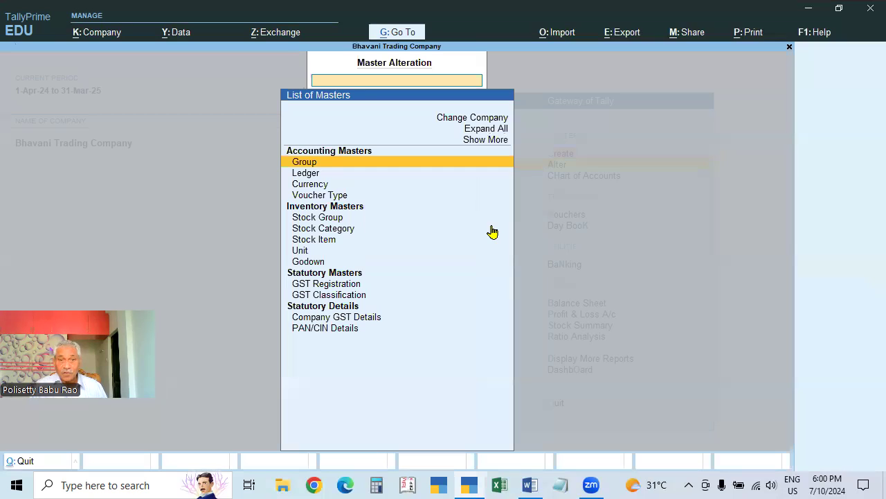
key(Down)
key(Return)
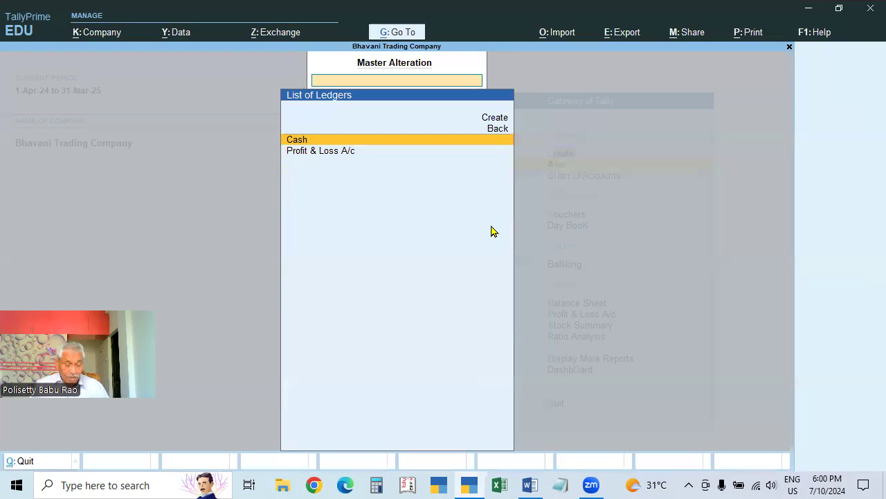
key(Escape)
key(Escape)
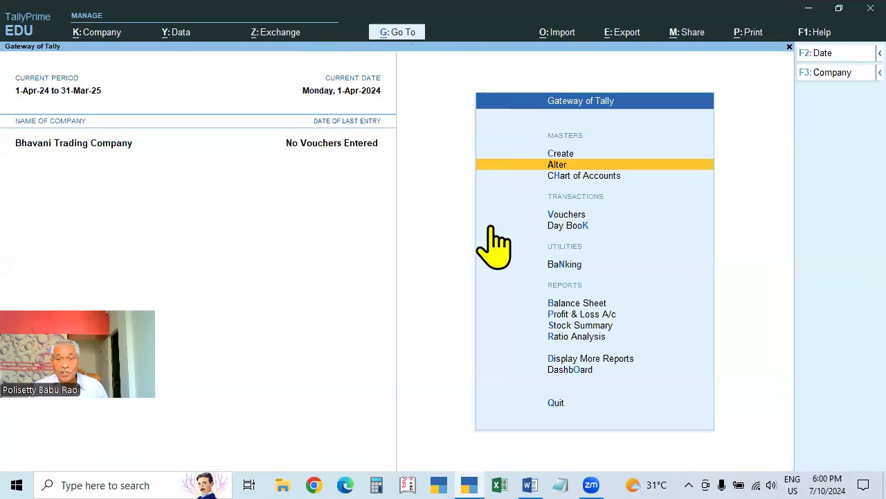
- Check the master creation list again, and return to the Alter entry in the Gateway of Tally
key(Up)
key(Return)
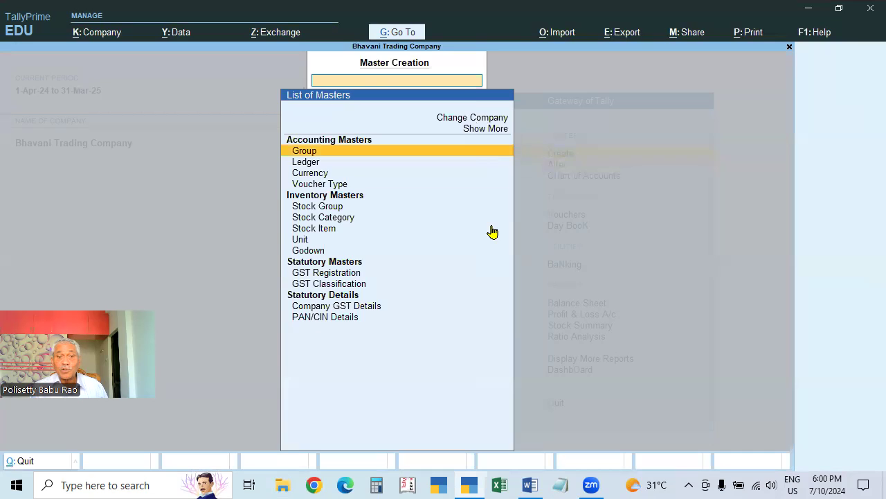
key(Escape)
key(Escape)
key(Escape)
key(Down)
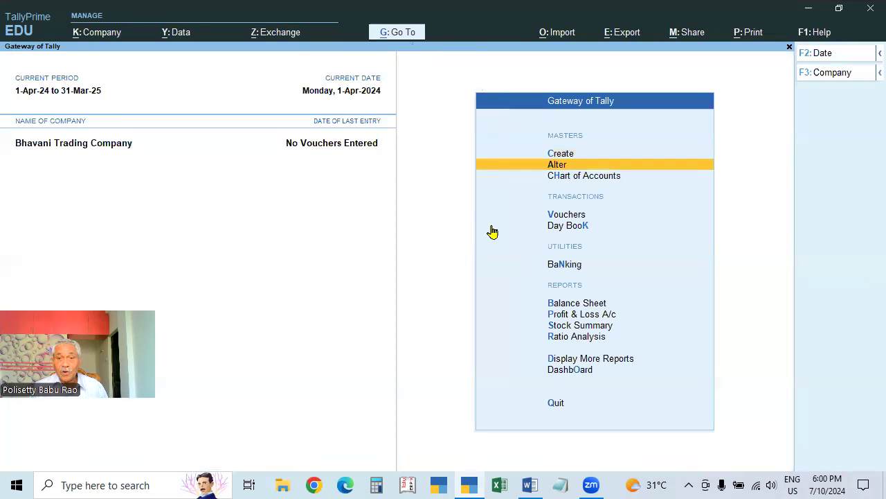
- Create the ledger X & Co under Sundry Creditors, starting from the list of ledgers in master alteration
key(Return)
key(Down)
key(Return)
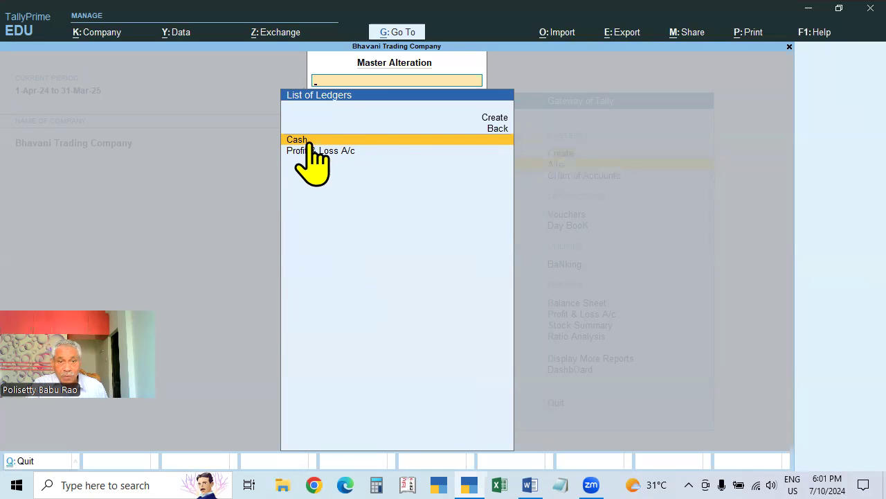
click(493, 119)
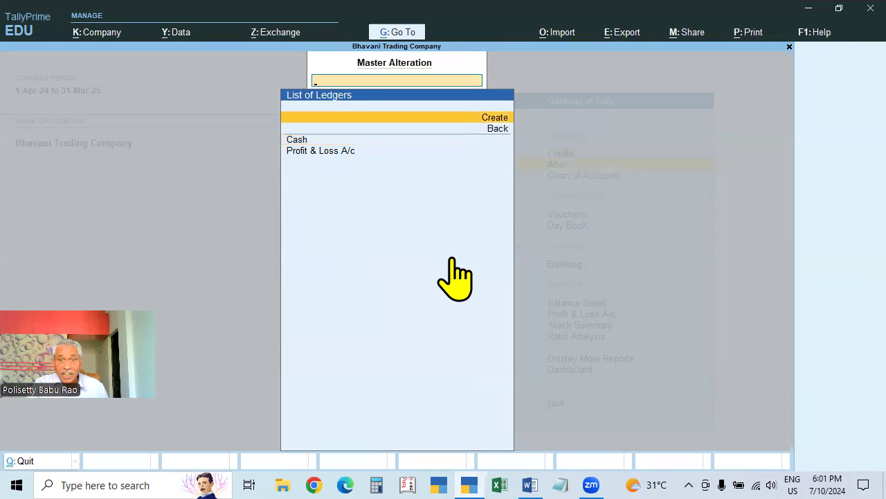
key(Return)
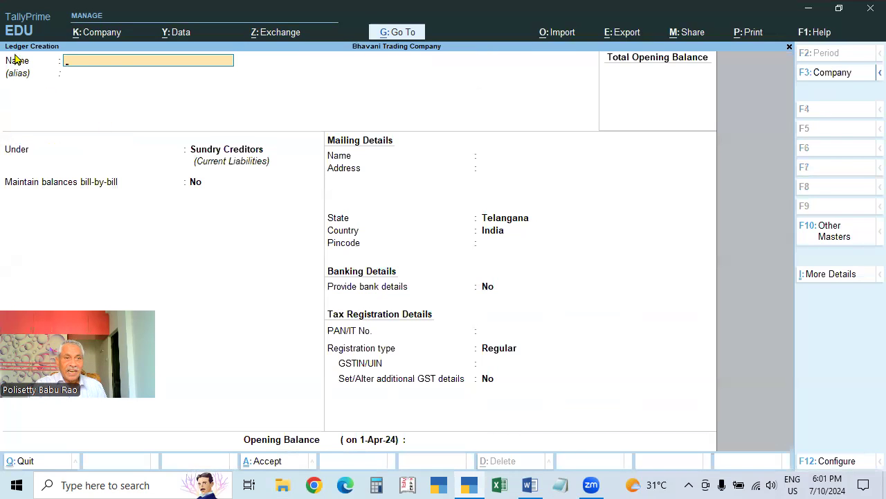
text(X)
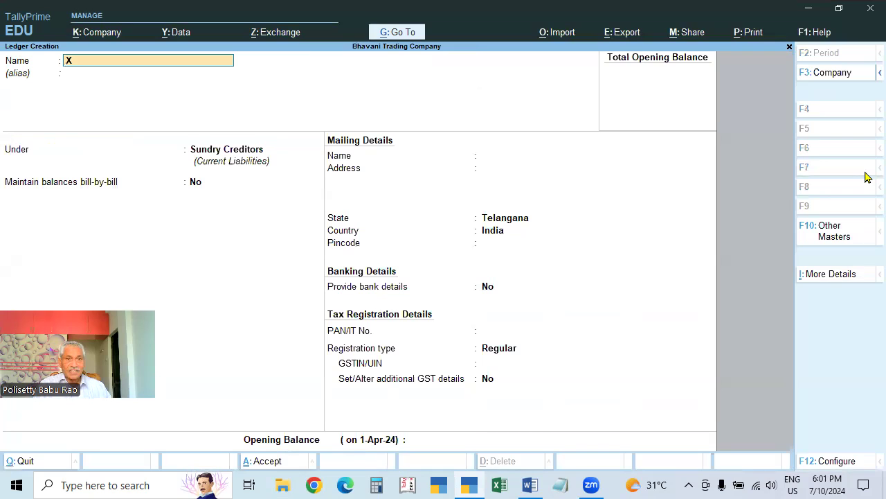
text( & Co)
key(Return)
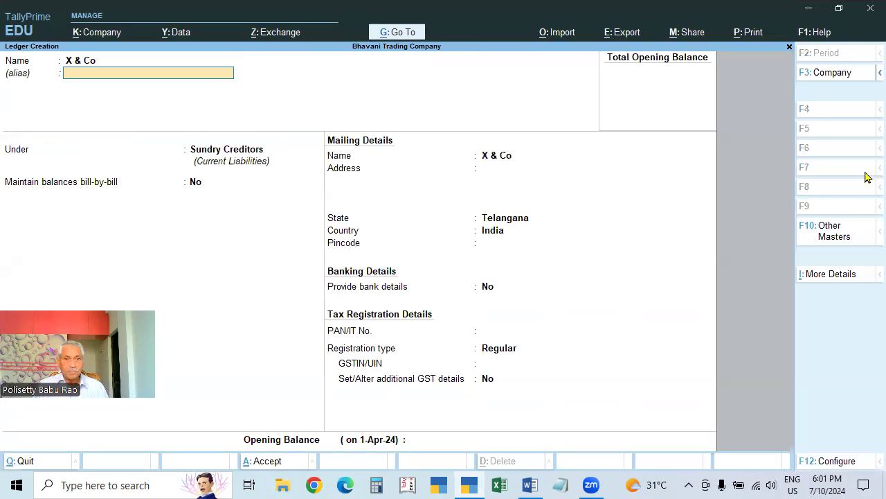
key(Return)
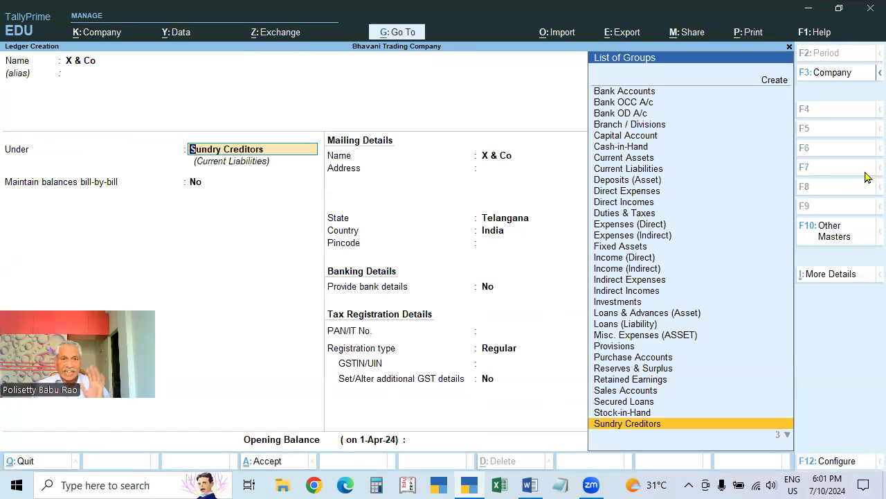
key(Return)
key(ctrl+a)
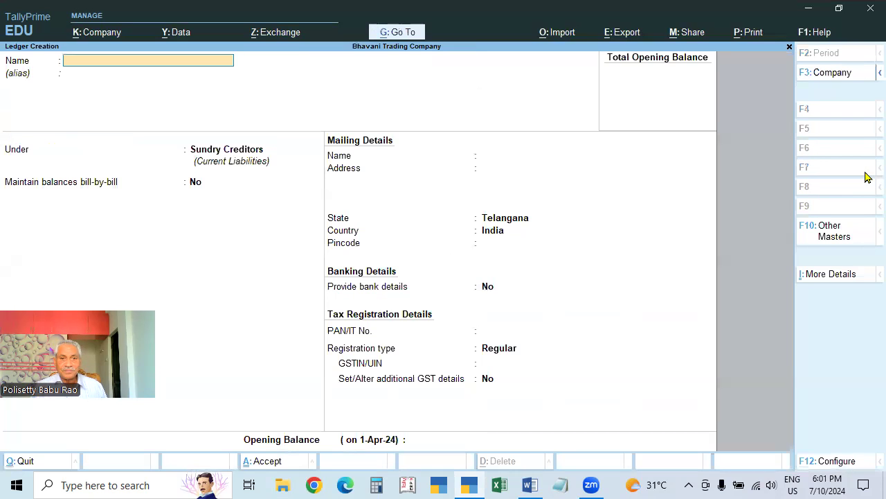
- Create the ledger Y & Co under Sundry Debtors, and save it with the other details at their defaults
text(Y & Co)
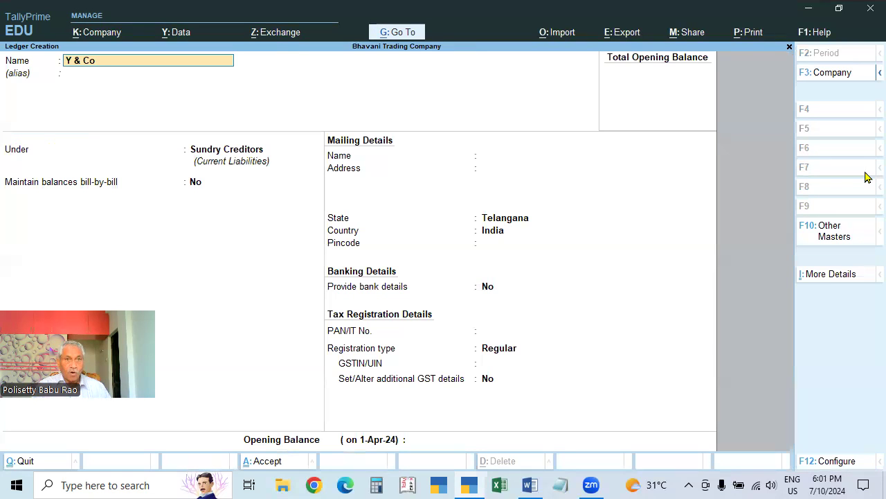
key(Return)
key(Return)
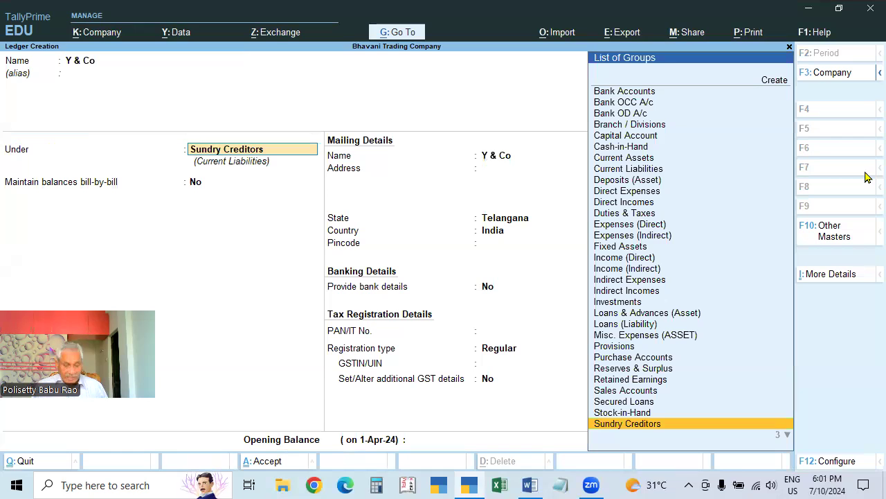
text(Sun)
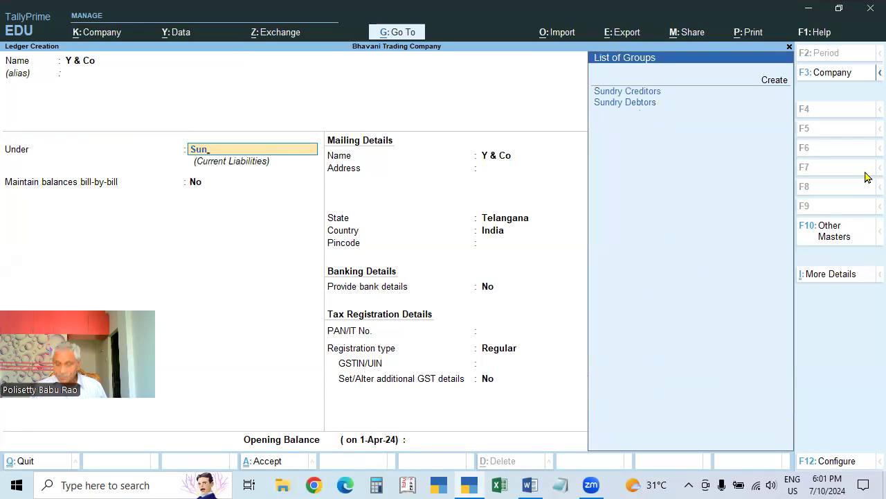
key(Down)
key(Return)
key(Return)
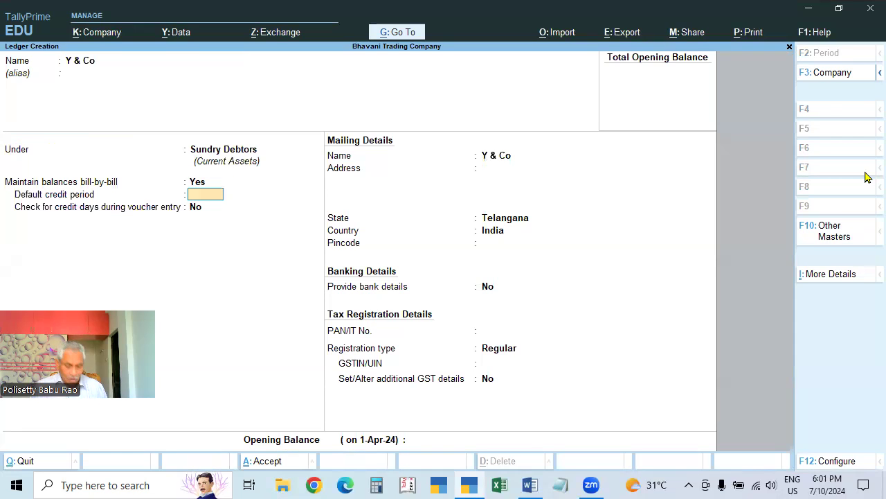
key(ctrl+a)
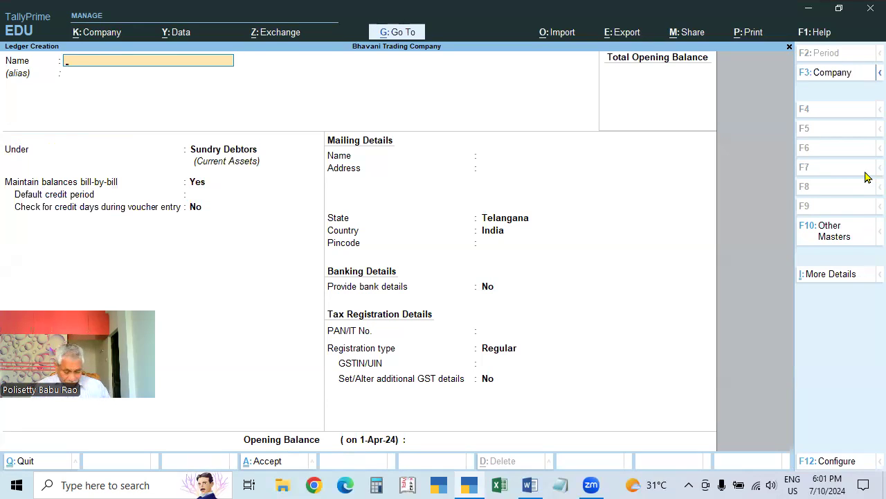
- Create the ledger Salaries under Indirect Expenses, save it, and return to the Gateway of Tally
text(Salaries)
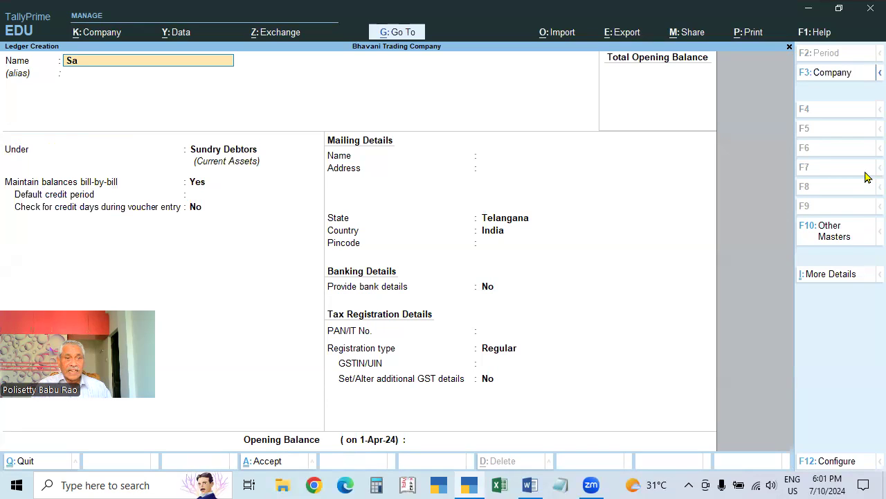
key(Return)
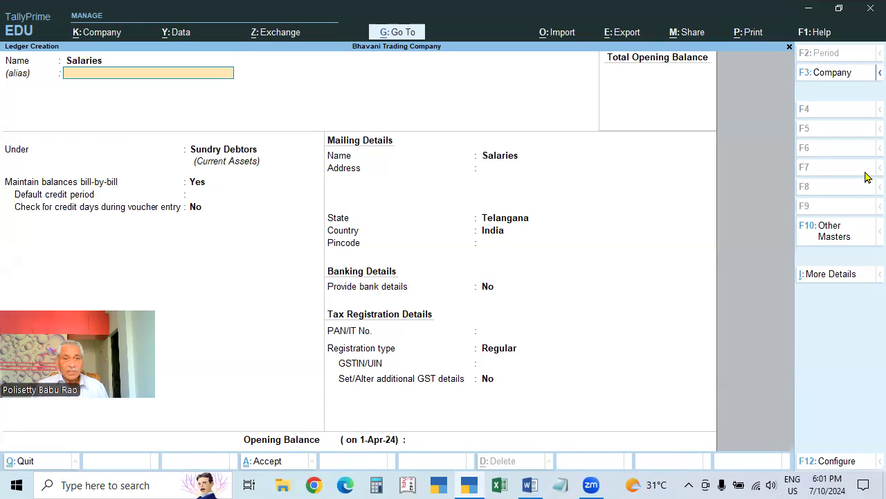
key(Return)
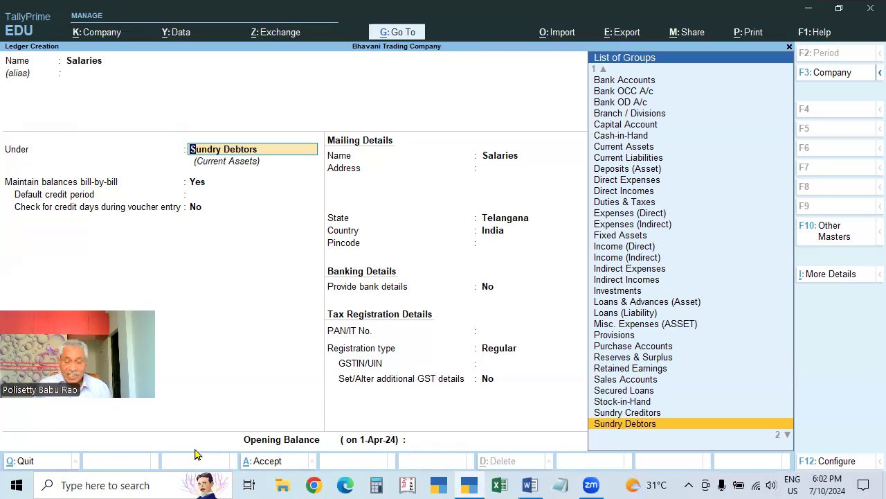
text(Ind)
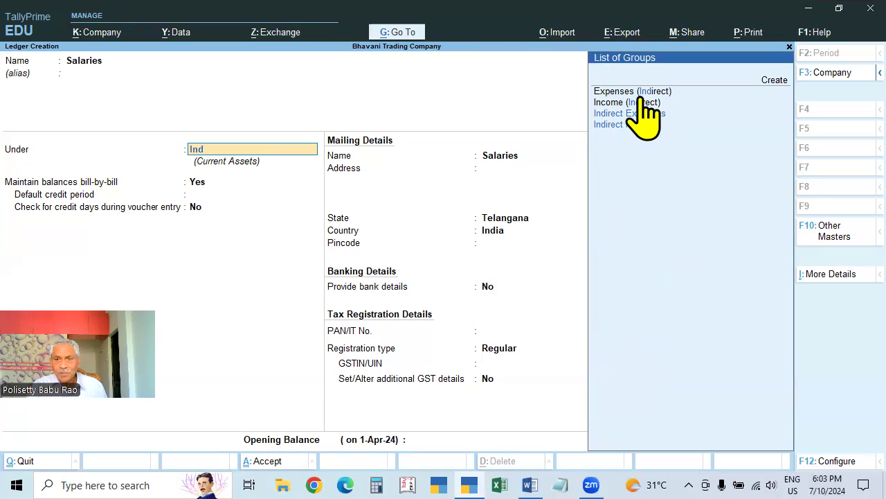
click(639, 115)
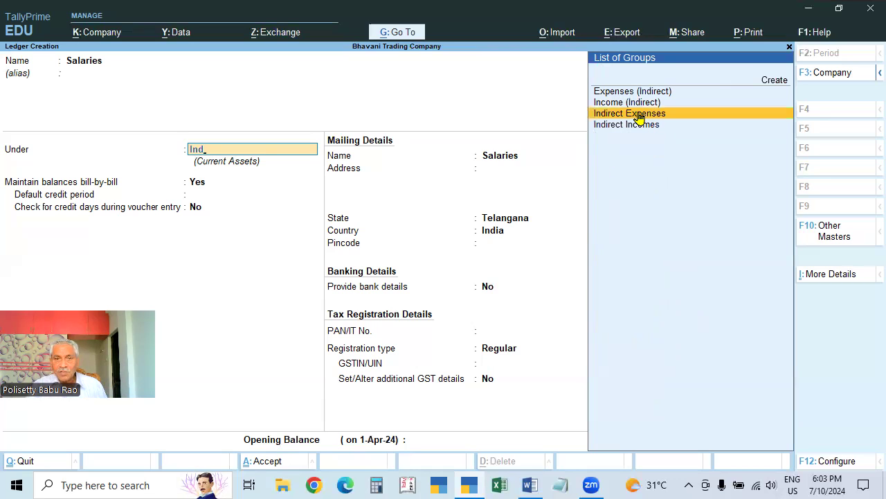
click(639, 115)
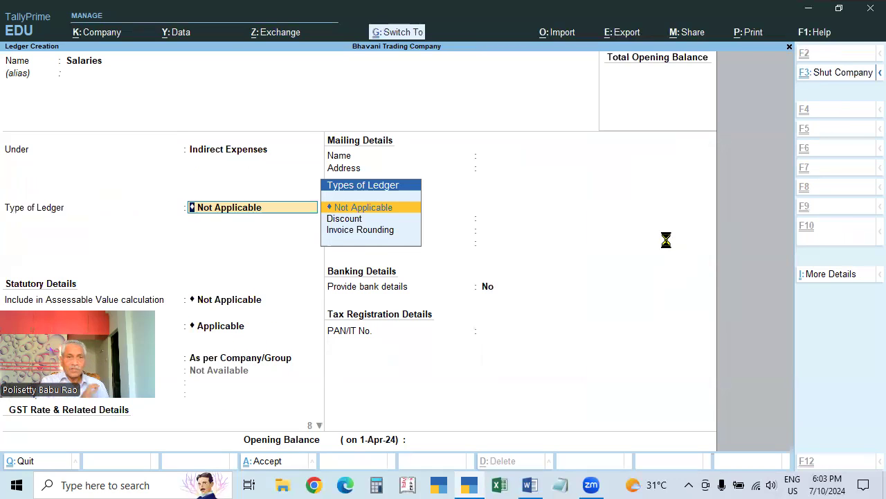
key(ctrl+a)
key(Escape)
key(y)
key(Escape)
key(Escape)
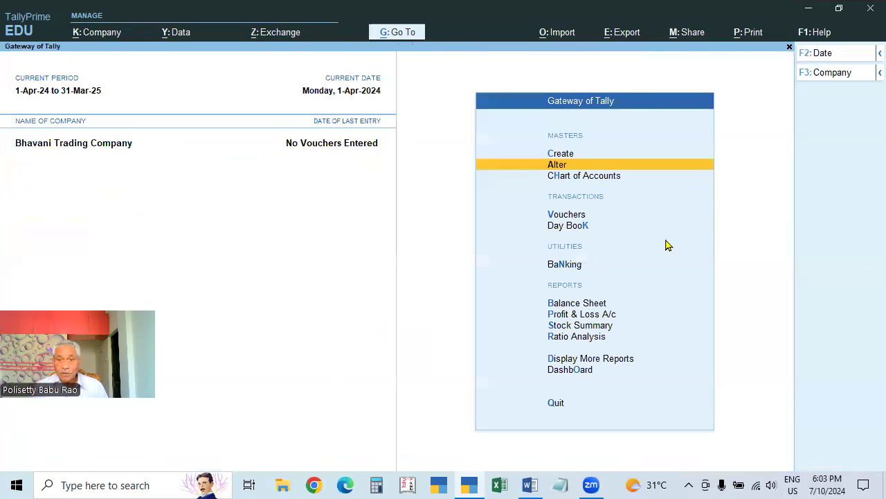
- Open the list of ledgers for alteration and go through its entries, ending on Salaries
key(Return)
key(Down)
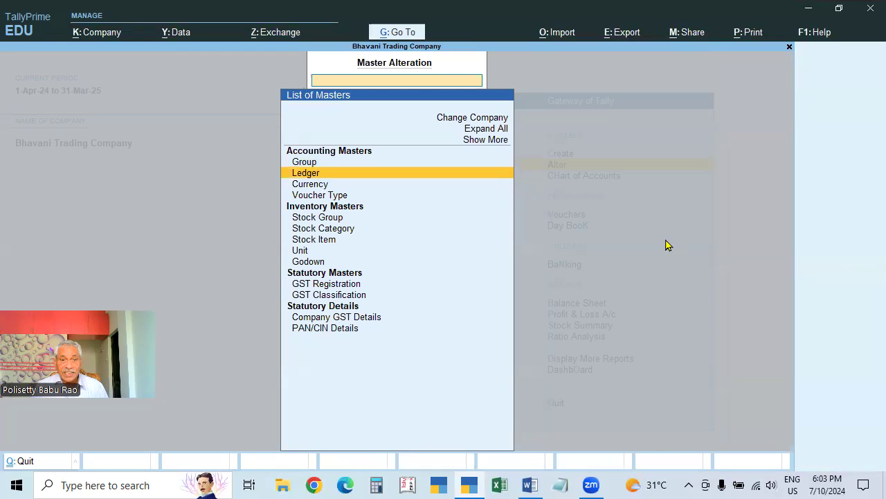
key(Return)
key(Down)
key(Down)
key(Up)
key(Up)
key(Down)
key(Up)
key(Down)
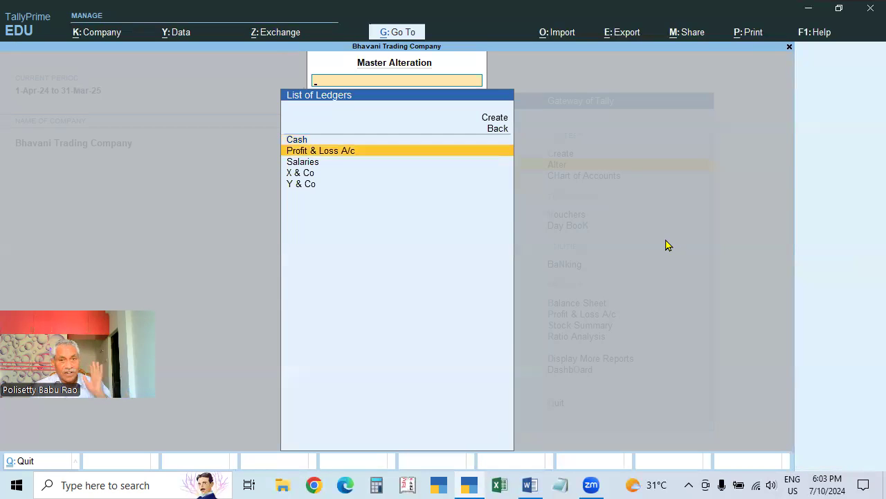
key(Down)
key(Down)
key(Down)
key(Up)
key(Up)
key(Up)
key(Down)
key(Down)
key(Down)
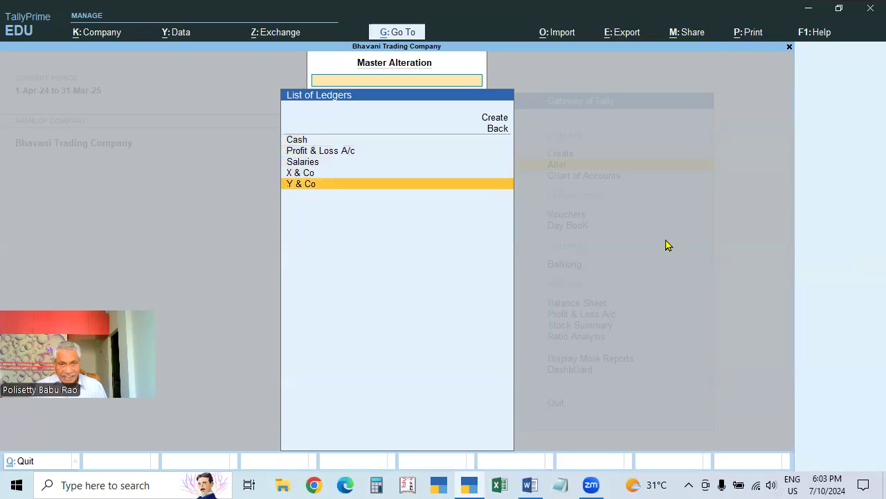
key(Up)
key(Up)
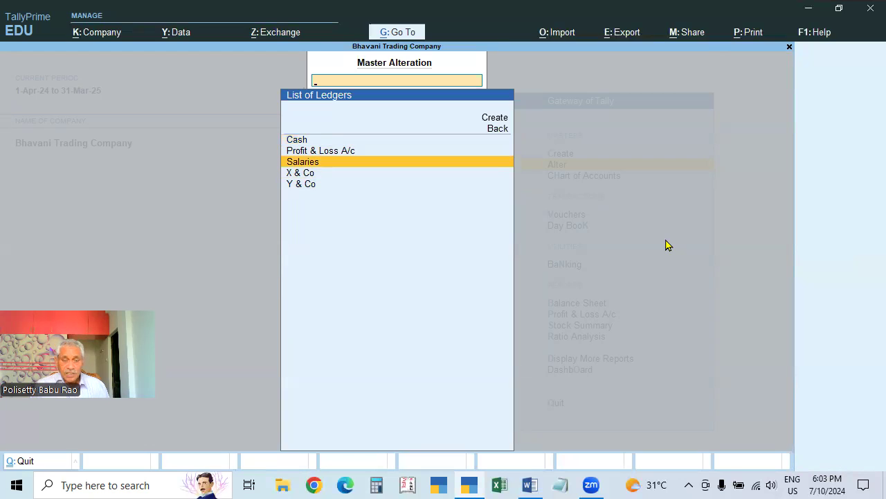
- Start a new ledger from the list of ledgers in master alteration and name it Z & Co.,
key(Down)
key(Down)
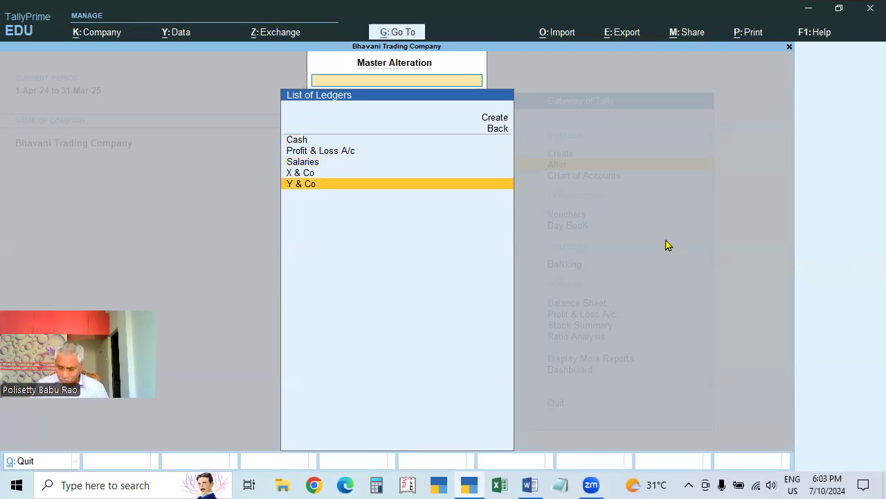
key(Up)
key(Up)
key(Up)
key(Up)
key(Up)
key(Up)
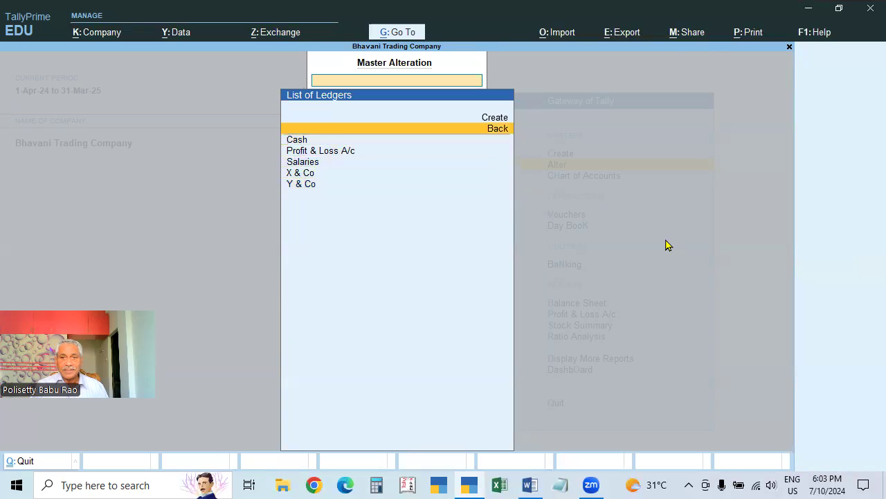
key(Return)
text(Z Y)
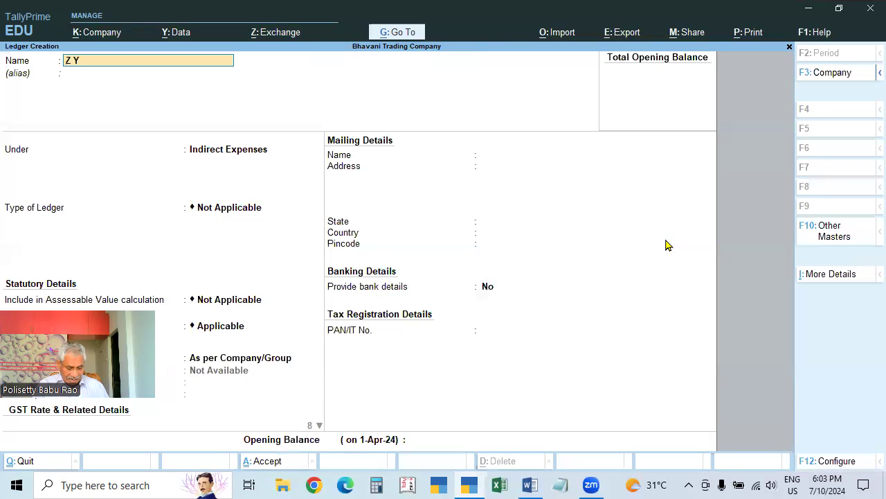
key(BackSpace)
text(& Co)
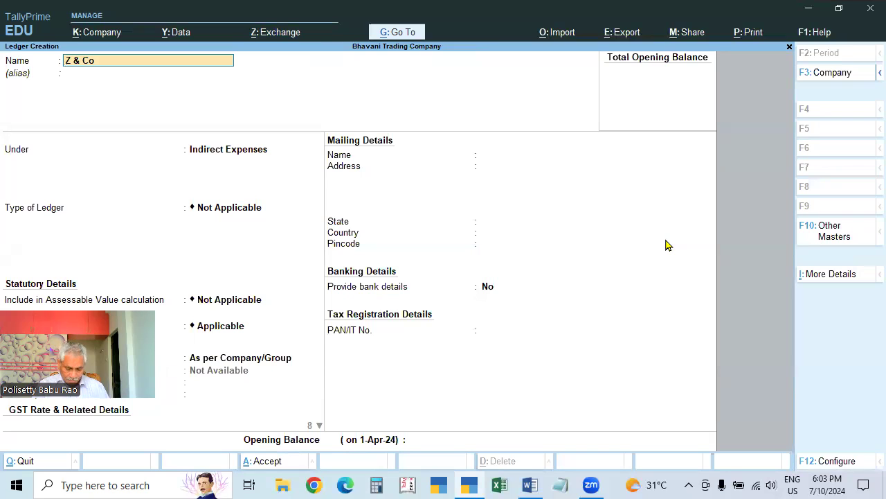
text(.,)
key(Return)
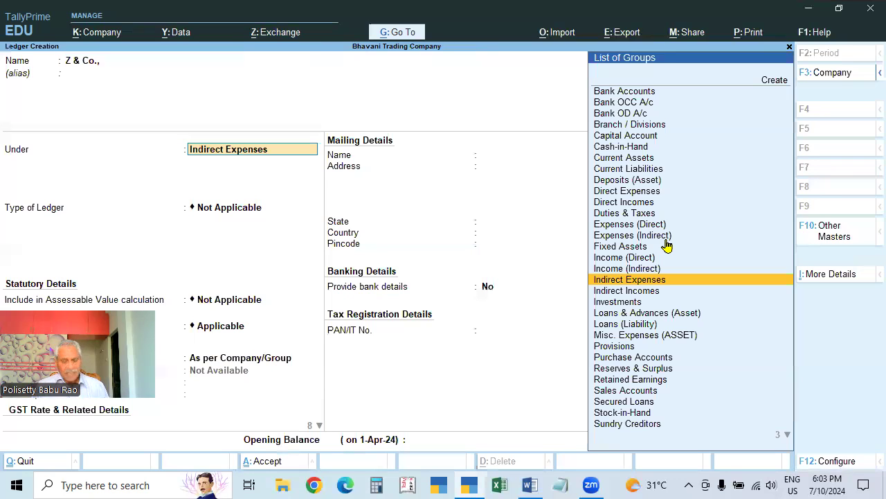
- Place the new ledger under Sundry Debtors, save it with the other details at their defaults, and return to the list of ledgers
text(Sun)
key(Down)
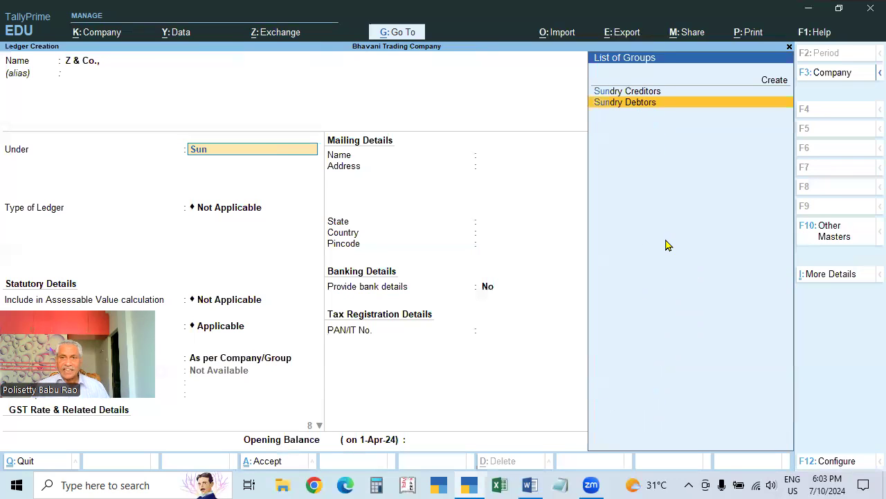
key(Return)
key(ctrl+a)
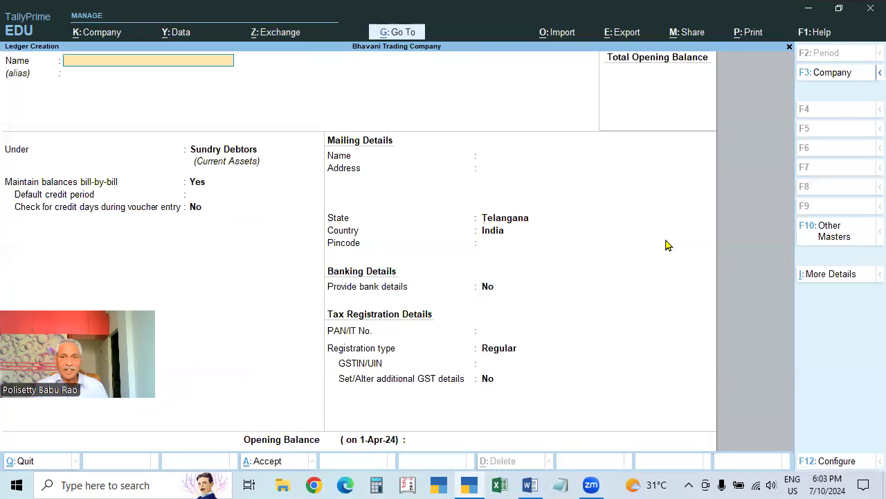
key(Escape)
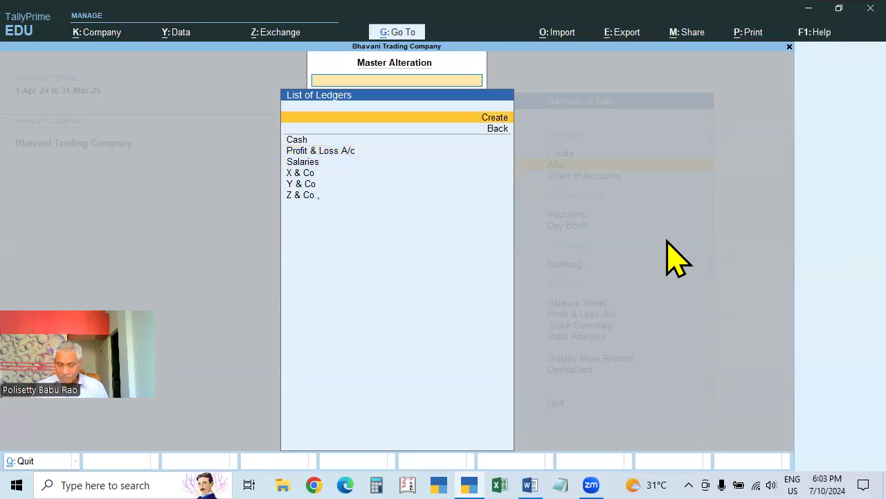
- Go through the list of ledgers down to Z & Co., and back up to Profit & Loss A/c
key(Down)
key(Down)
key(Down)
key(Down)
key(Down)
key(Down)
key(Down)
key(Up)
key(Up)
key(Up)
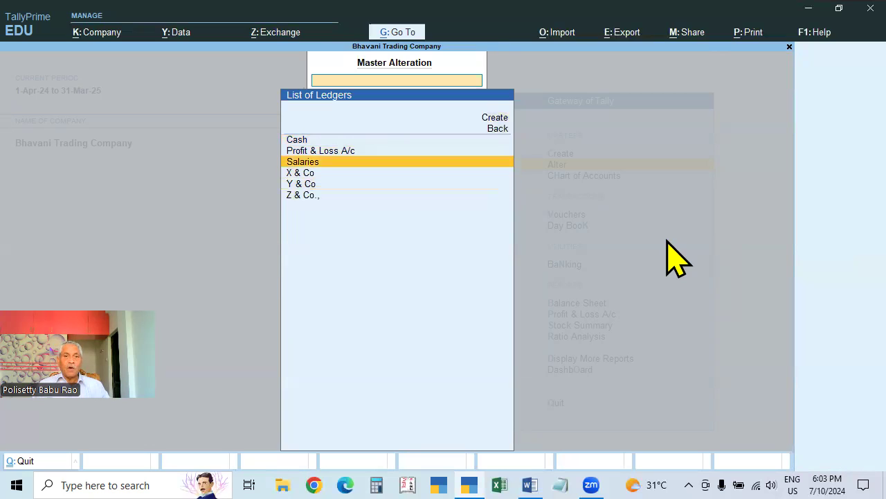
key(Up)
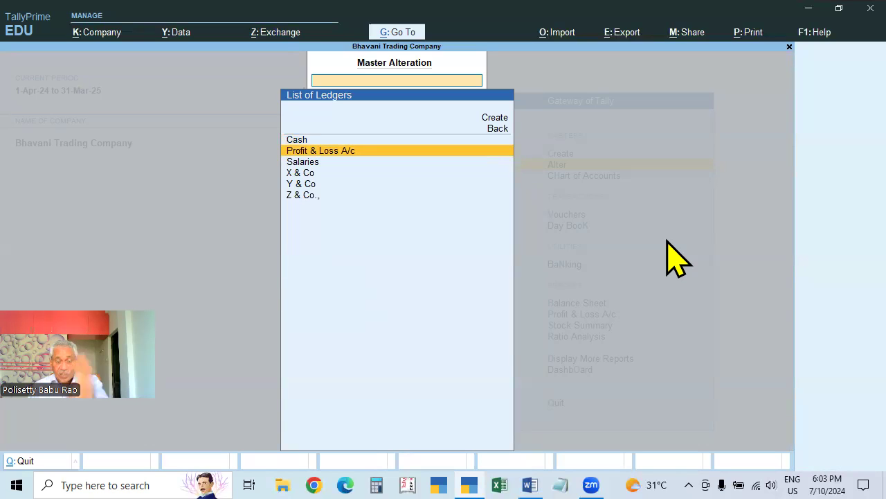
- Alter the ledger Z & Co., to be under Sundry Creditors and save the change
key(Down)
key(Down)
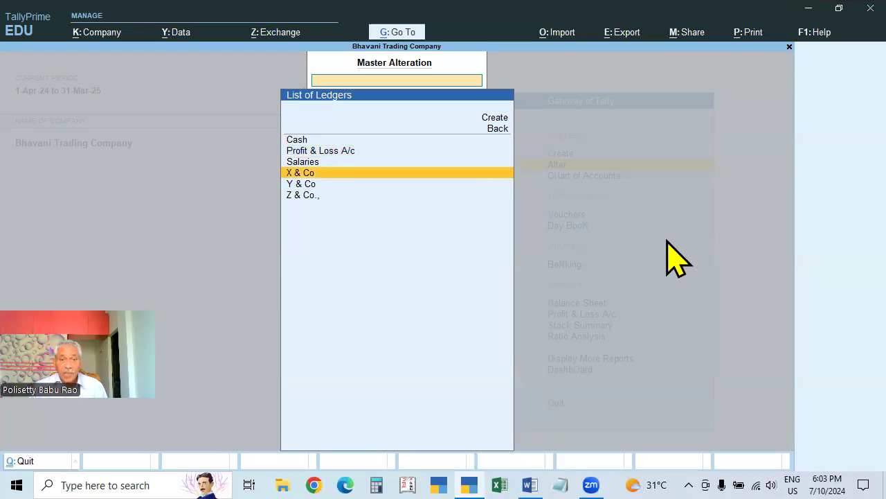
key(Down)
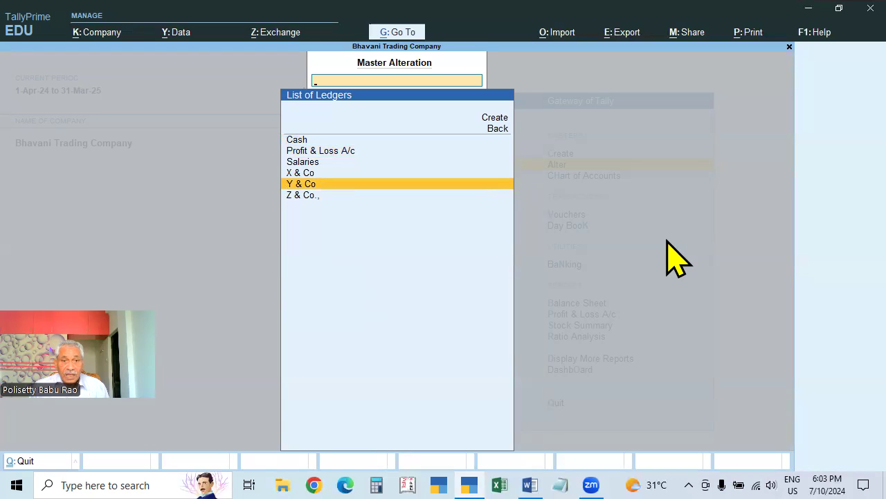
key(Down)
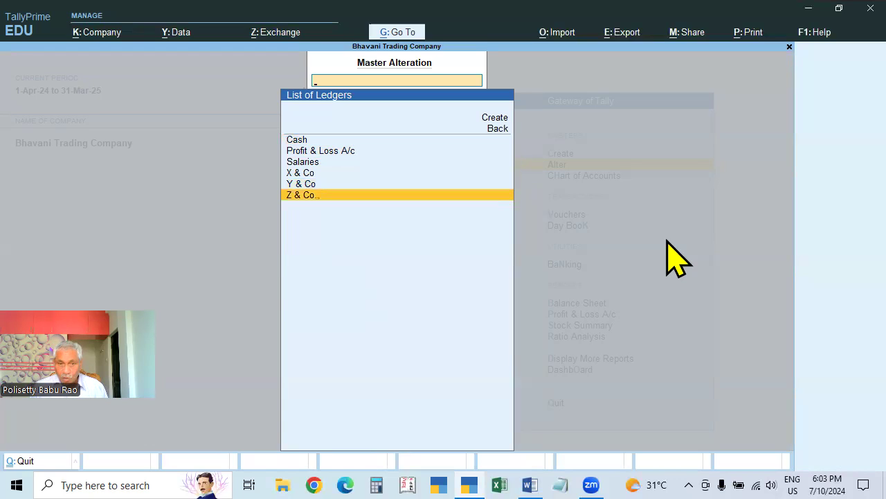
key(Return)
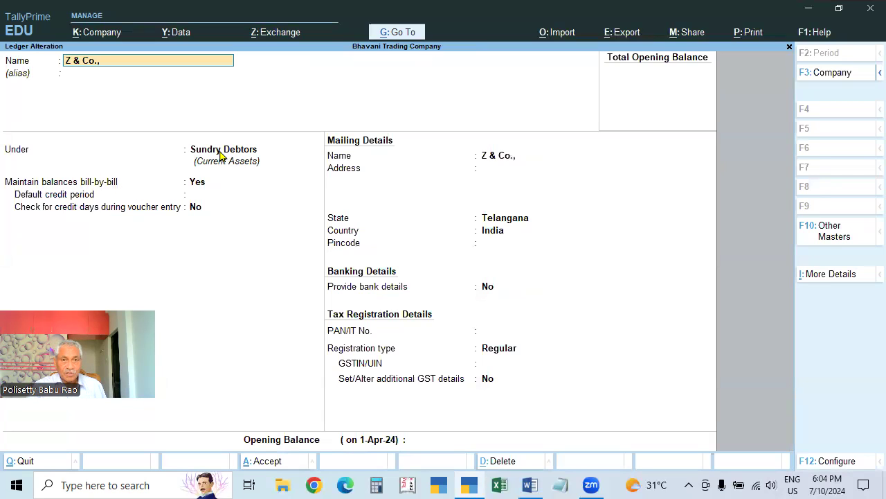
key(Return)
key(Return)
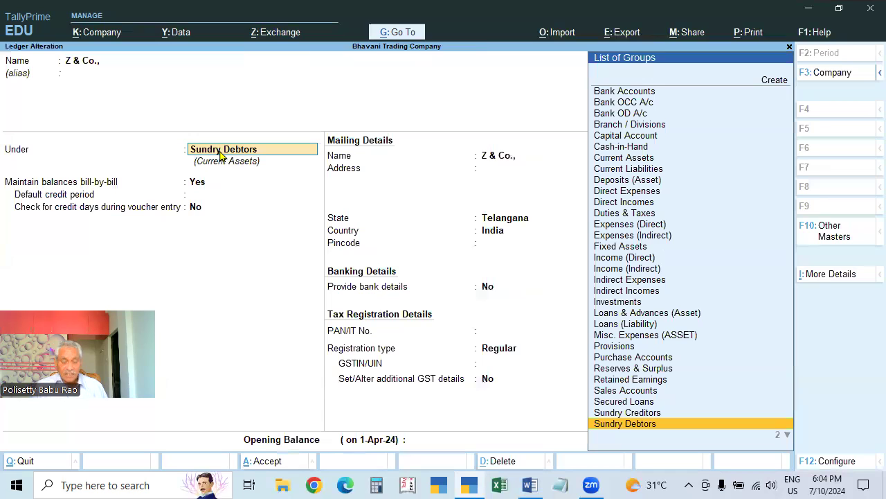
text(Sun)
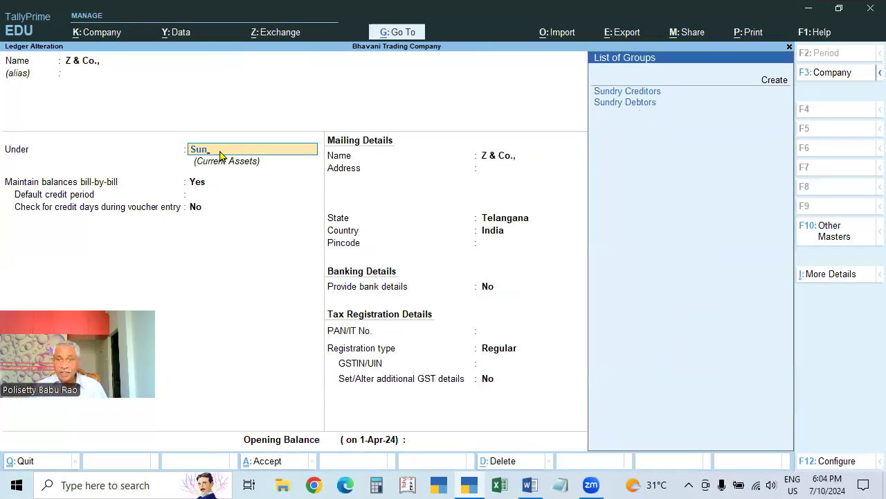
key(Return)
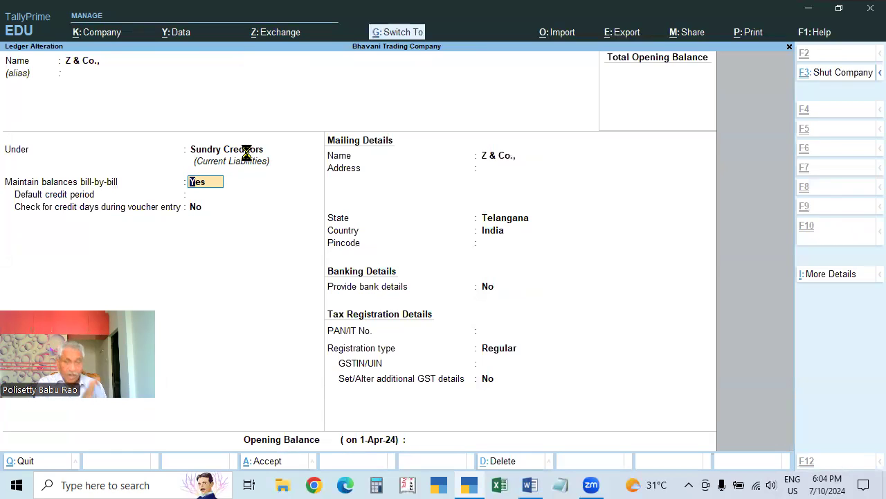
key(ctrl+a)
- Reopen the ledger Z & Co., to check its group, and return to the list of ledgers
key(Return)
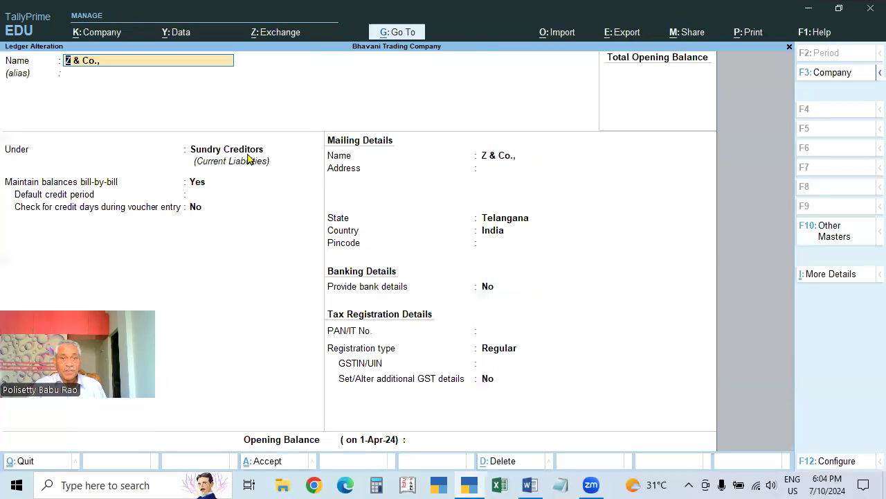
key(BackSpace)
key(Escape)
key(y)
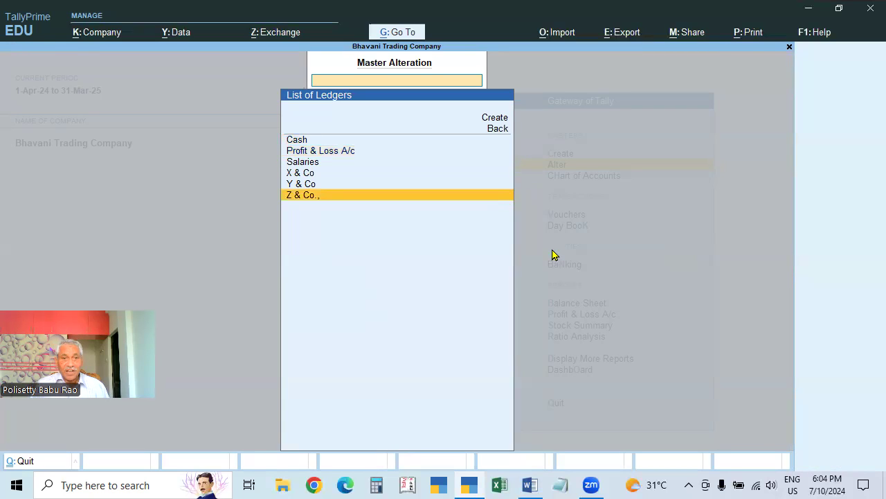
- Set the state in the mailing details of the ledger Z & Co., to Andhra Pradesh and save it
key(Return)
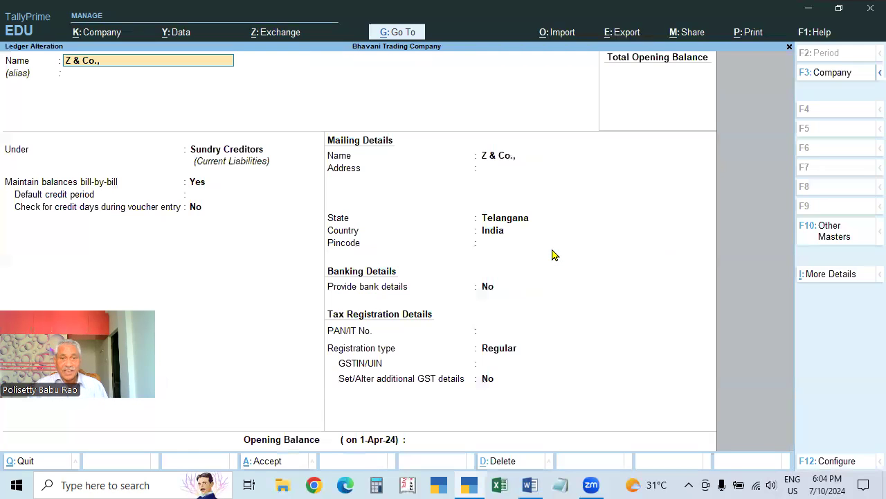
click(523, 220)
text(A)
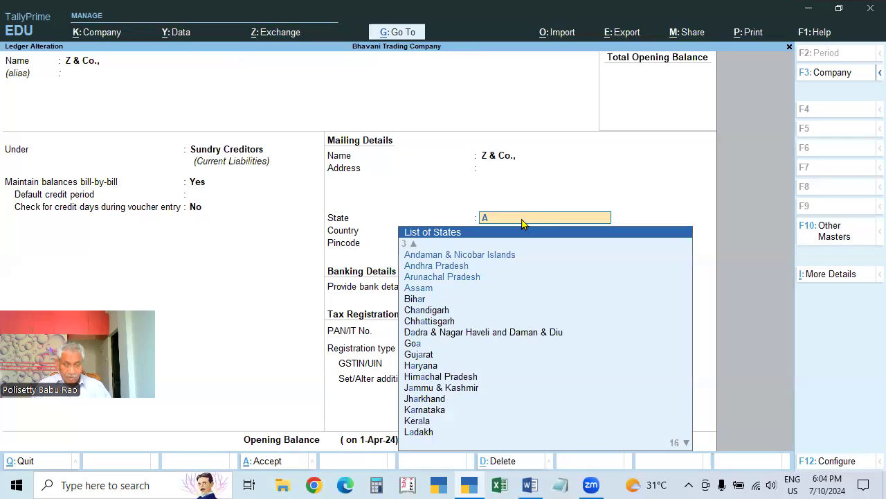
text(nd)
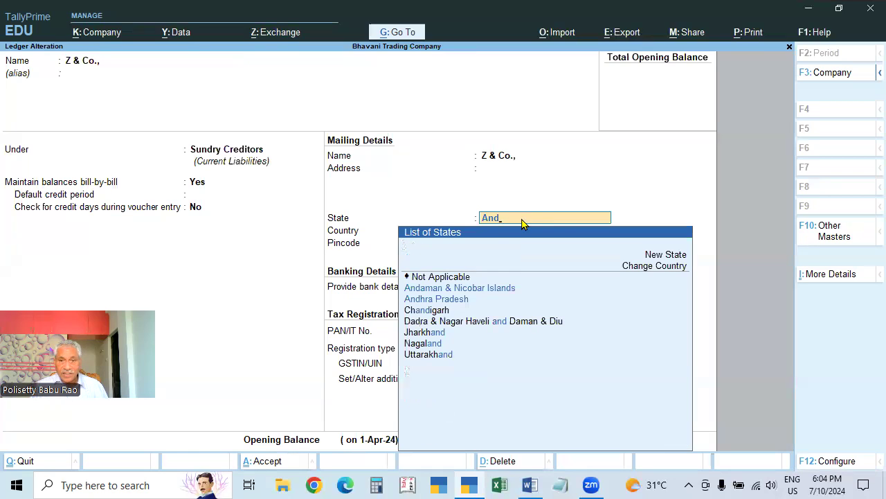
click(456, 300)
key(ctrl+a)
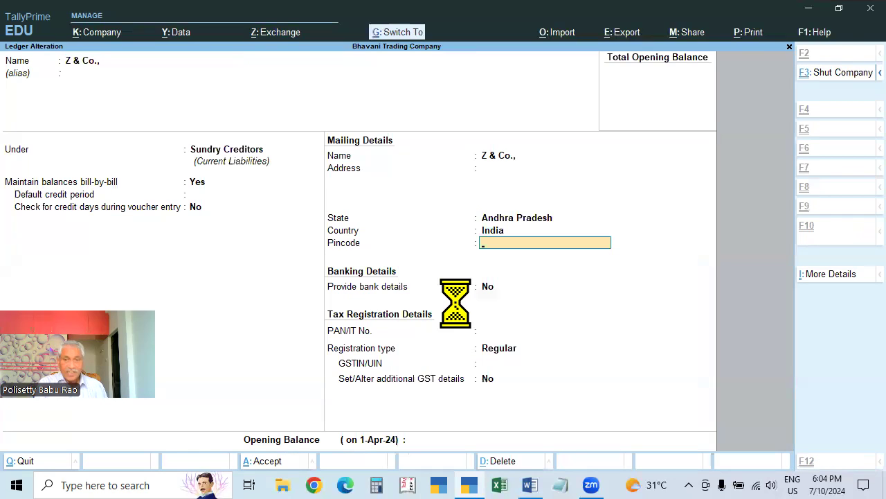
- Reopen the ledger Z & Co., to check its state, and close it again
key(Return)
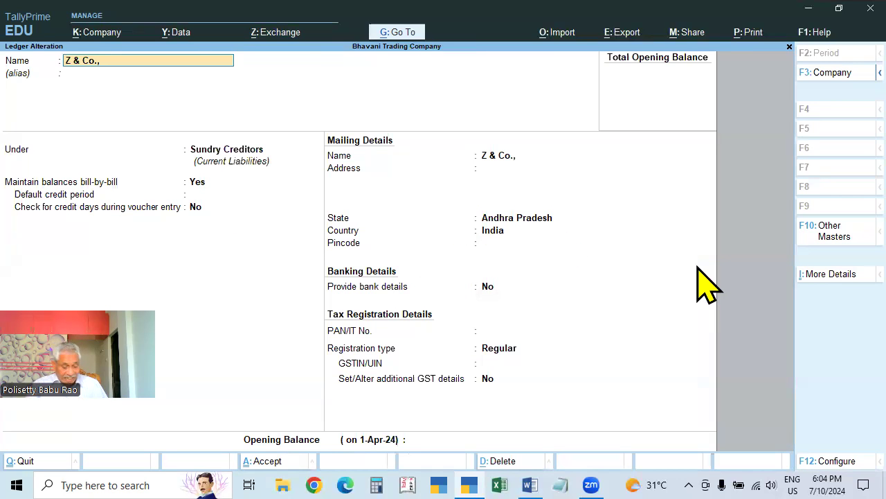
key(BackSpace)
key(Escape)
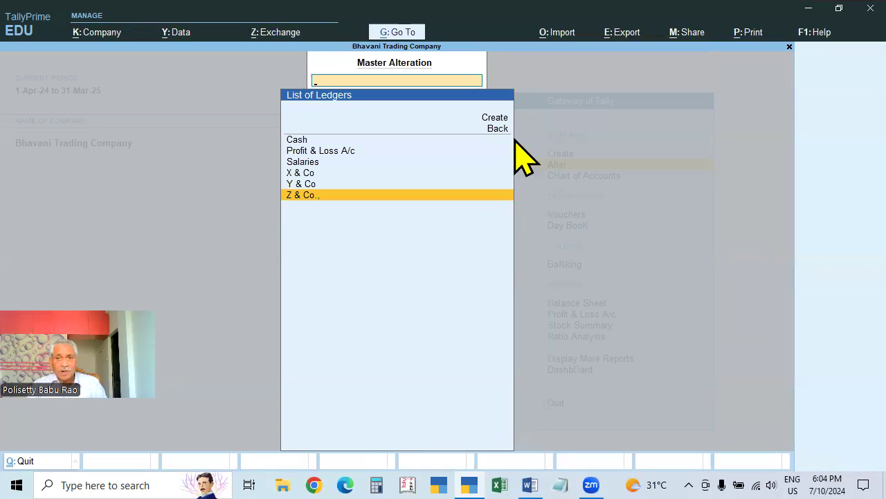
- Open a blank ledger creation form from the list of ledgers and quit it without entering anything
click(493, 119)
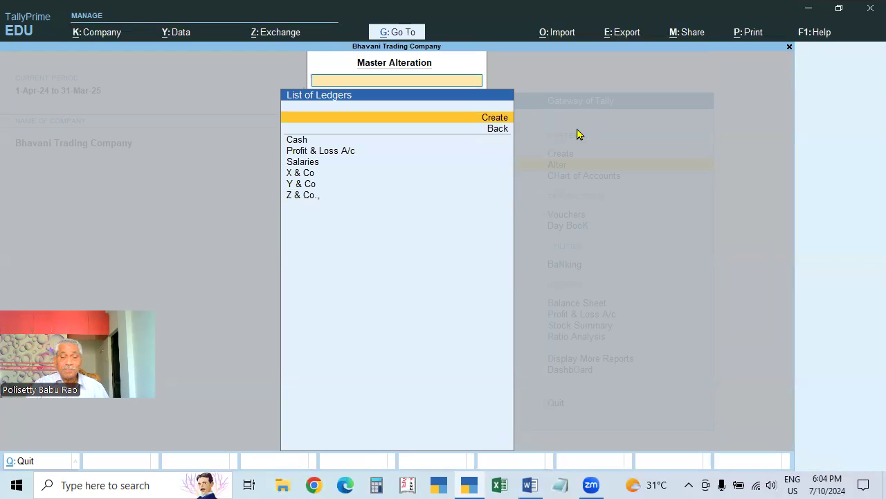
key(Return)
key(Escape)
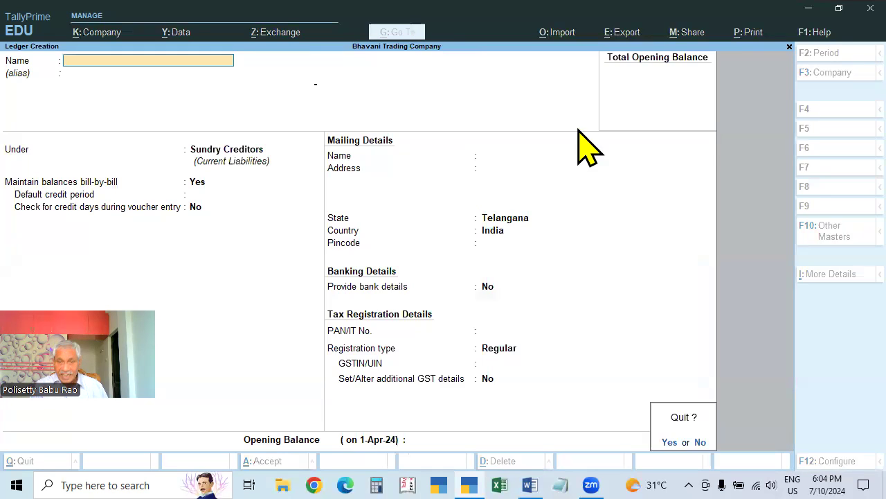
key(y)
- Go through the entries in the list of ledgers several times, ending on Cash
key(Down)
key(Down)
key(Down)
key(Up)
key(Up)
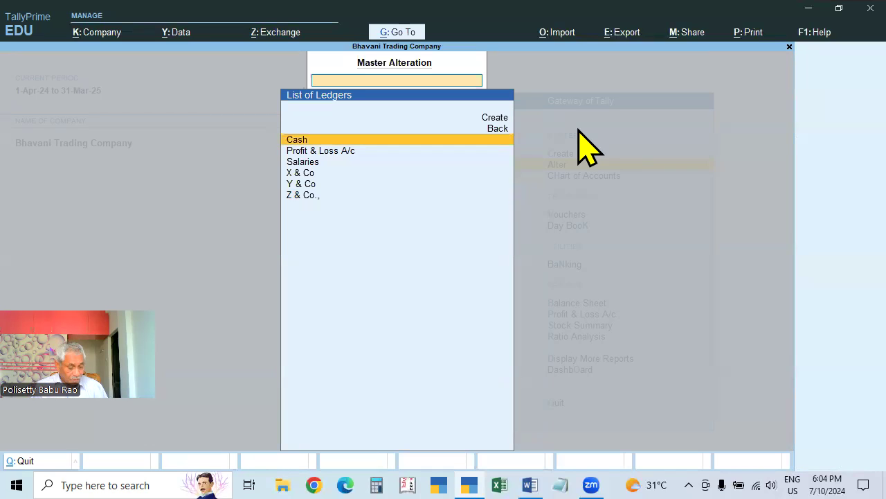
key(Down)
key(Down)
key(Down)
key(Up)
key(Up)
key(Up)
key(Down)
key(Down)
key(Down)
key(Down)
key(Down)
key(Up)
key(Up)
key(Up)
key(Up)
key(Up)
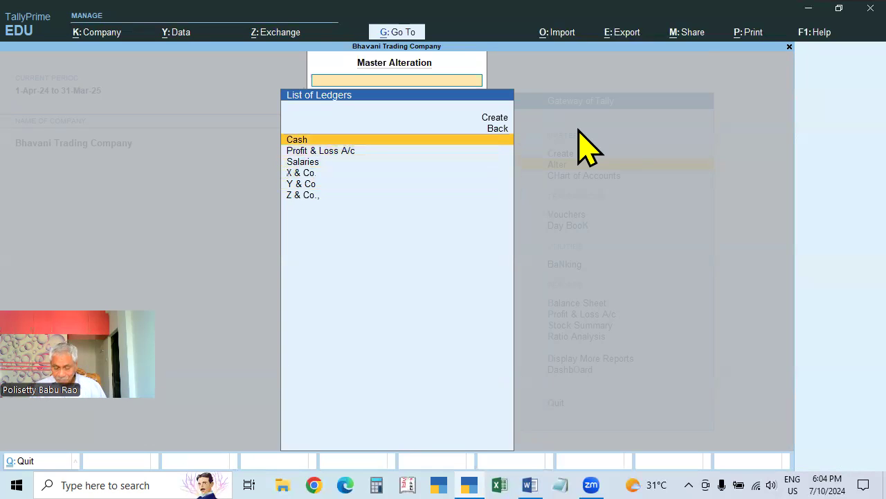
- Open the ledger Z & Co., to view its details, and return to the list without changing it
key(Down)
key(Down)
key(Down)
key(Down)
key(Down)
key(Return)
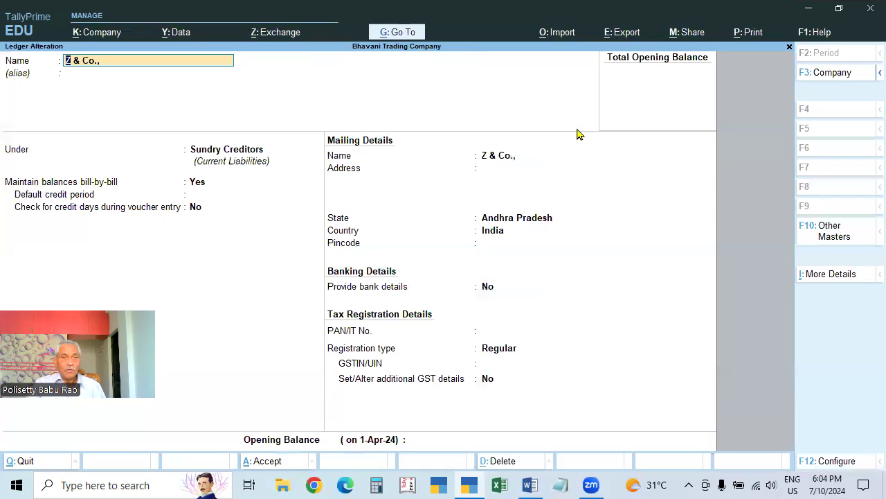
key(BackSpace)
key(Escape)
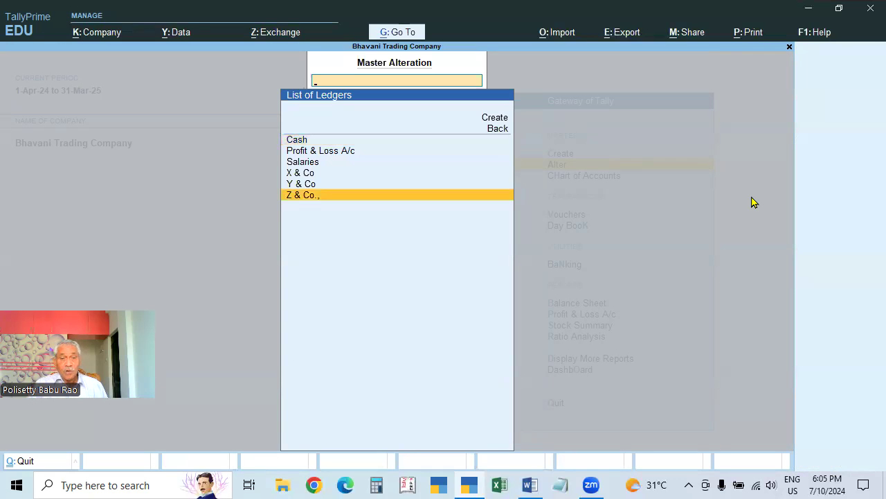
- Run up and down through the ledgers available for alteration once more, starting from Z & Co.,
key(Up)
key(Up)
key(Up)
key(Up)
key(Up)
key(Down)
key(Down)
key(Down)
key(Down)
key(Down)
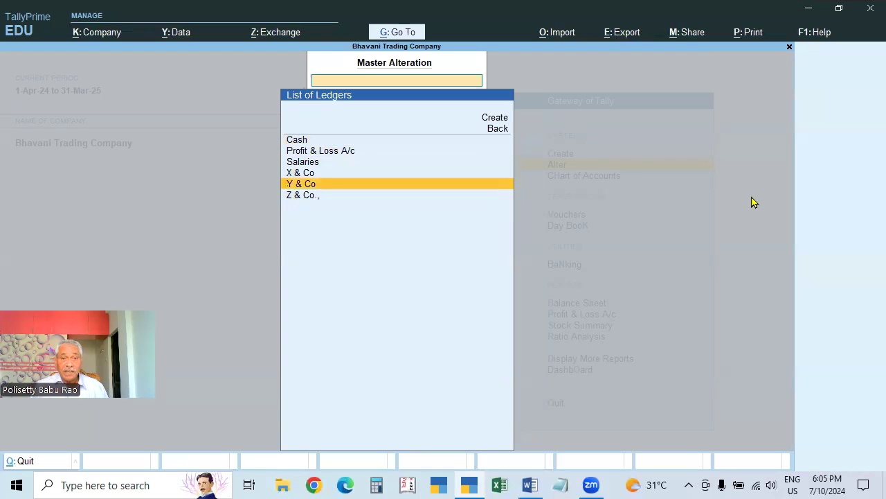
- Return to the list of masters and open the list of groups for alteration
key(BackSpace)
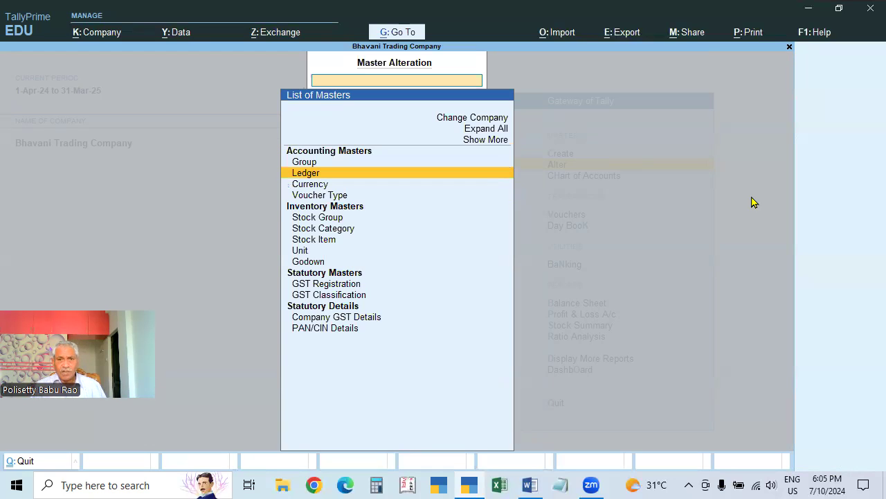
key(Down)
key(Down)
key(Up)
key(Up)
key(Up)
key(Up)
key(Down)
key(Down)
key(Up)
key(Return)
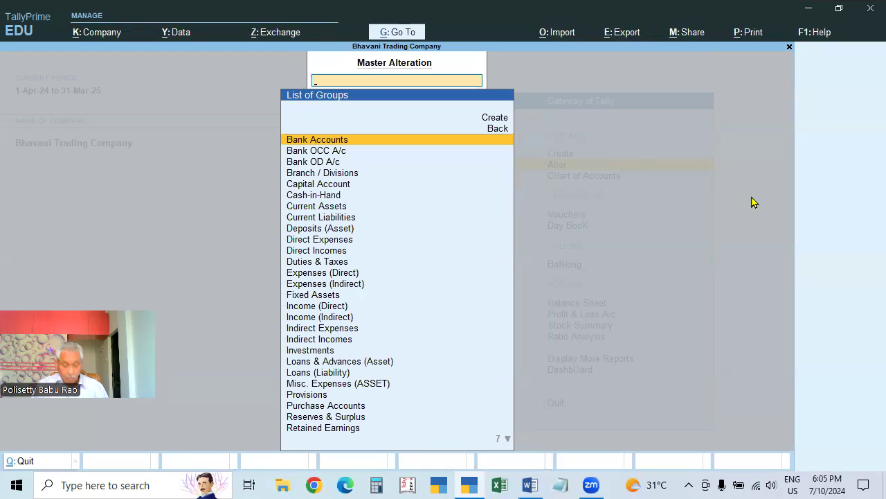
- Filter the list of groups by "Ind" and go through the matching groups, ending on Expenses (Indirect)
text(Ind)
key(Down)
key(Down)
key(Up)
key(Down)
key(Up)
key(Up)
key(Up)
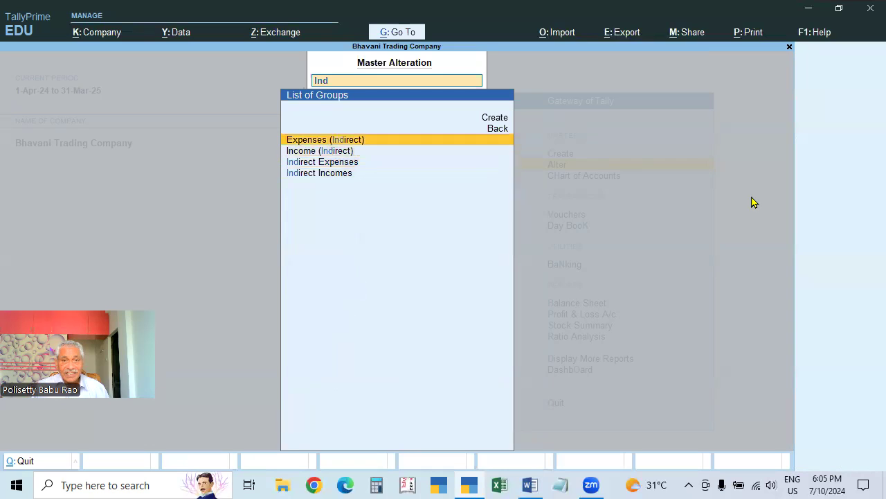
- Open the group Expenses (Indirect) for alteration, clear its name, and return to the list of groups without saving
key(Return)
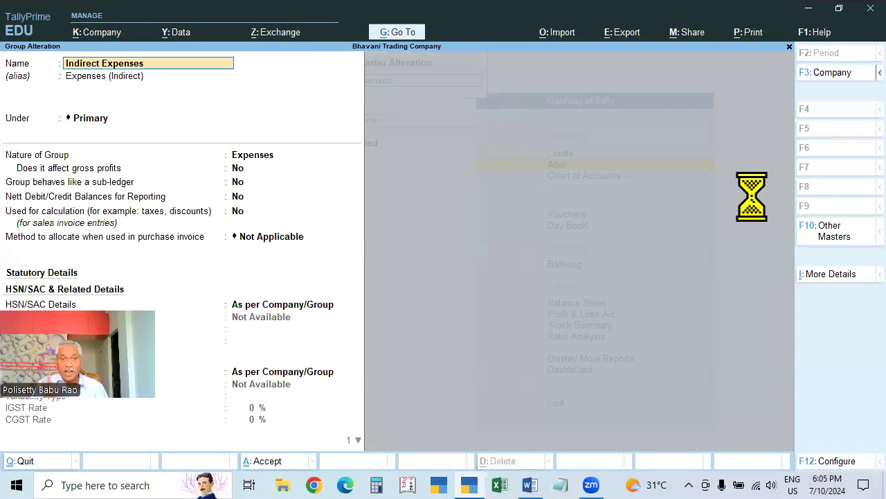
key(alt)
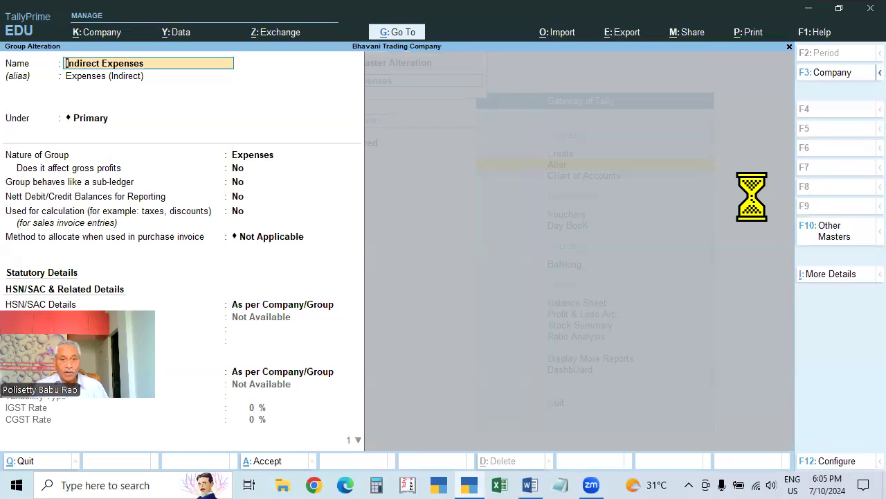
key(BackSpace)
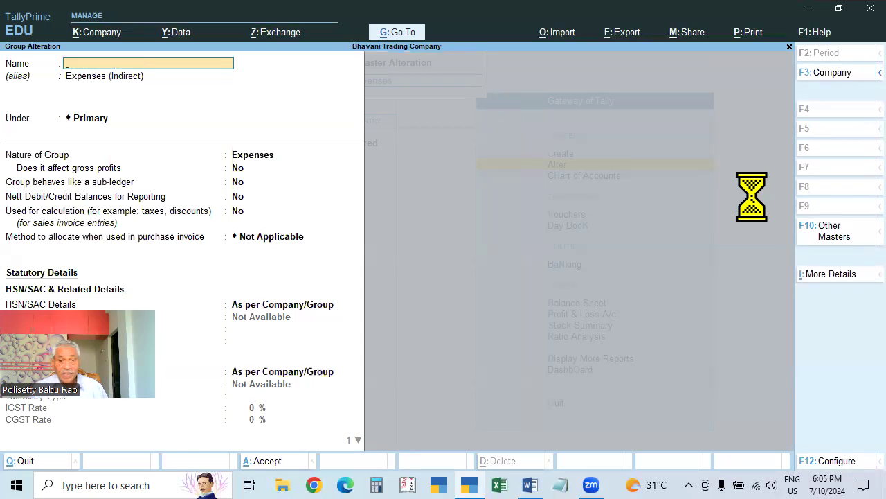
key(Escape)
key(Down)
key(Up)
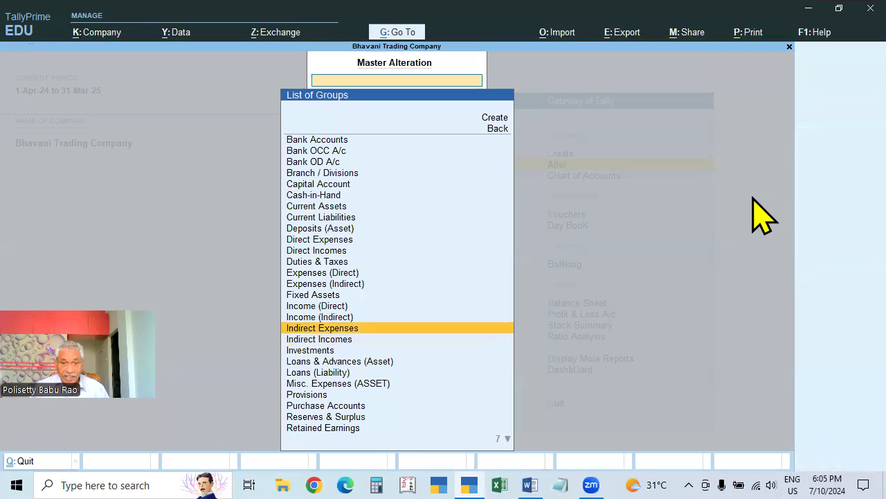
key(Down)
key(Up)
key(Up)
key(Down)
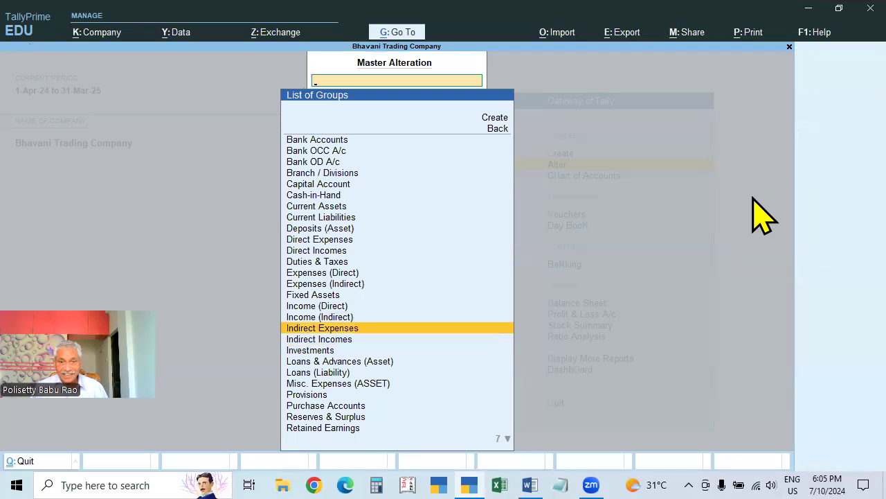
key(Down)
- Go back from the groups to the list of masters and open the list of ledgers for alteration
key(Escape)
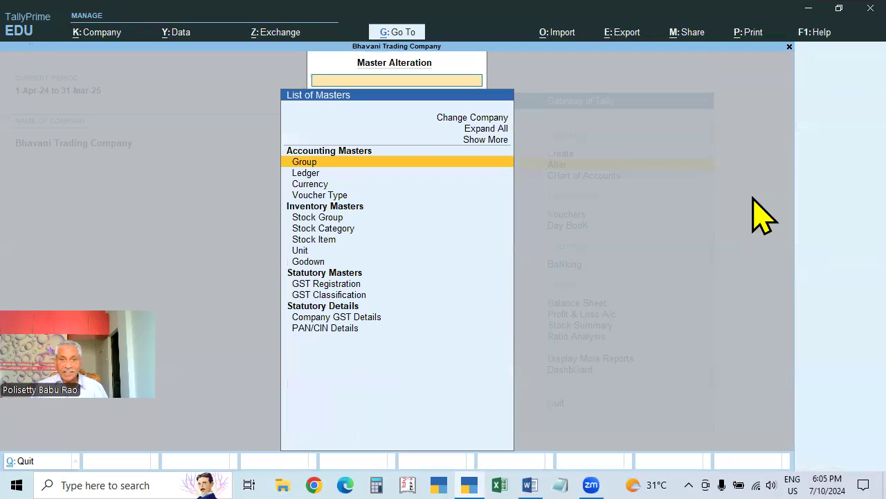
key(Down)
key(Return)
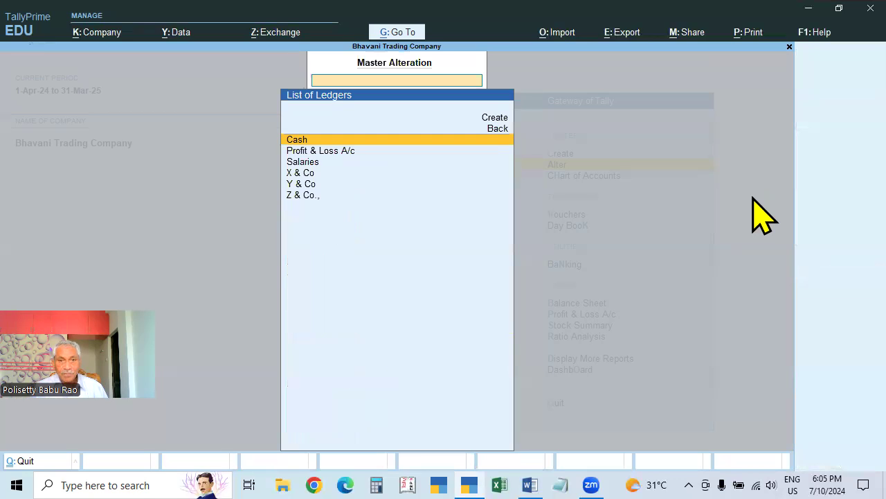
- View the ledger Z & Co., in the alteration form and leave it without saving any changes
key(Down)
key(Down)
key(Down)
key(Down)
key(Down)
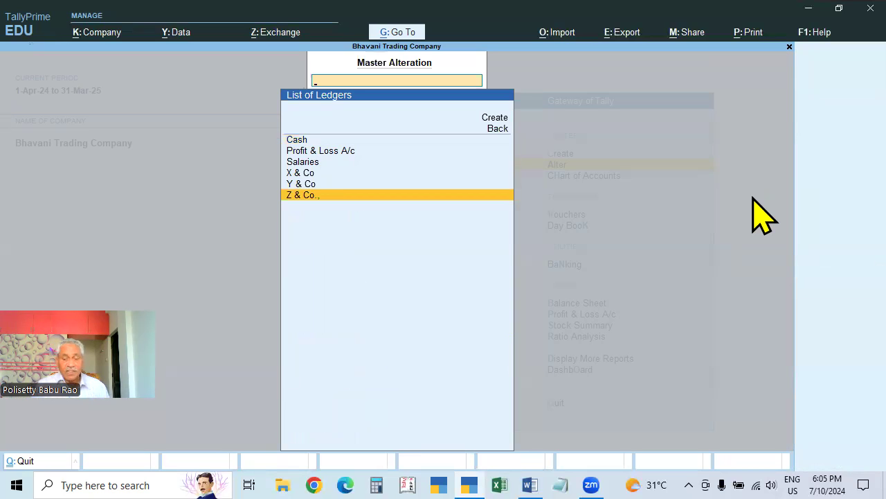
key(Return)
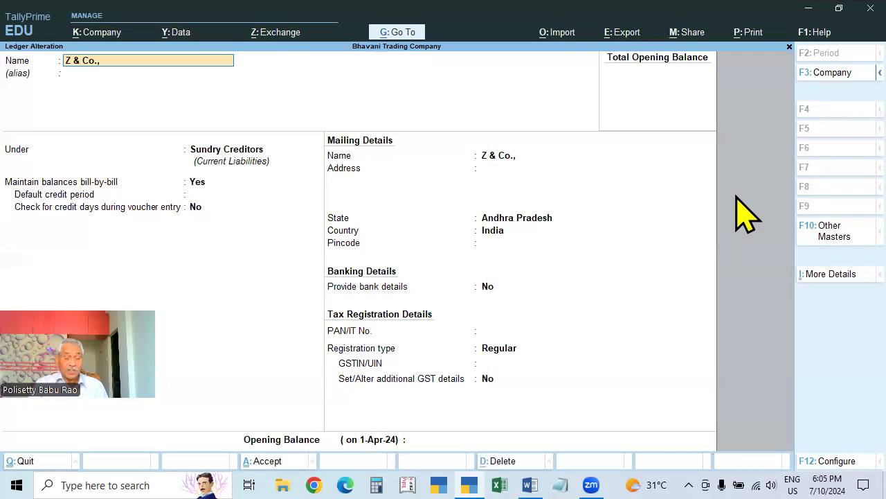
key(Escape)
key(Escape)
key(y)
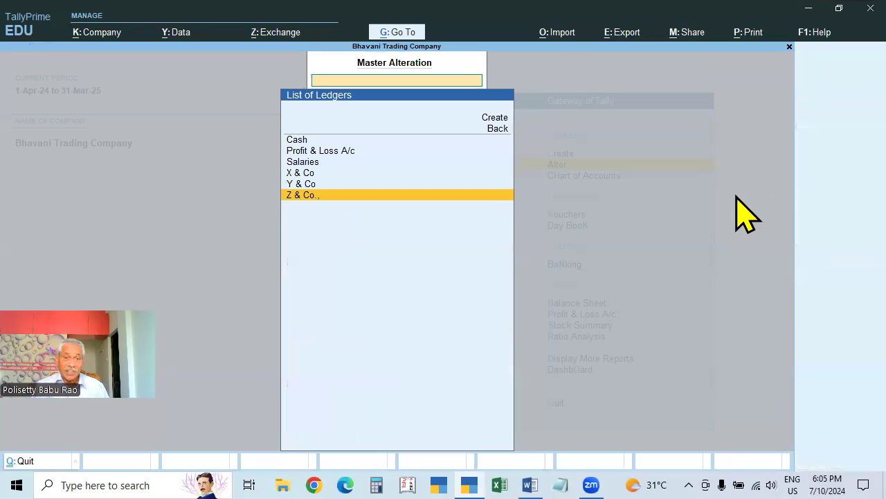
- View the alteration form of the Z & Co., ledger and return to the list of ledgers
key(Return)
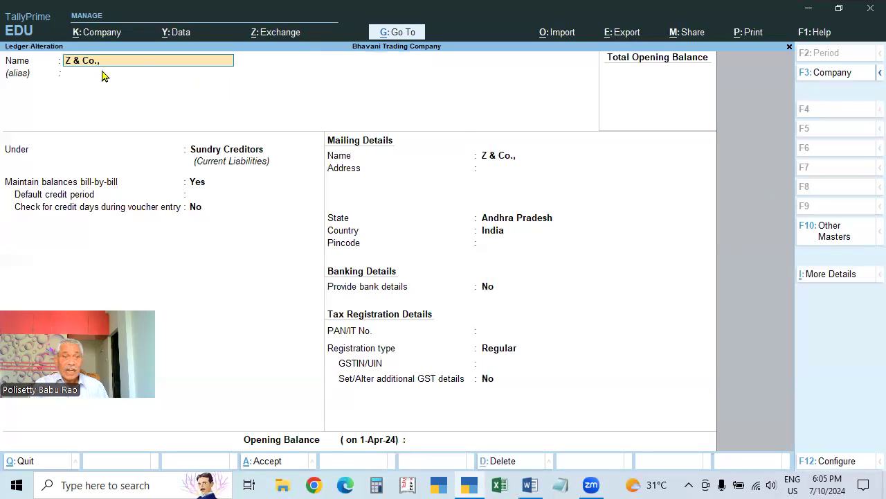
key(Escape)
key(Escape)
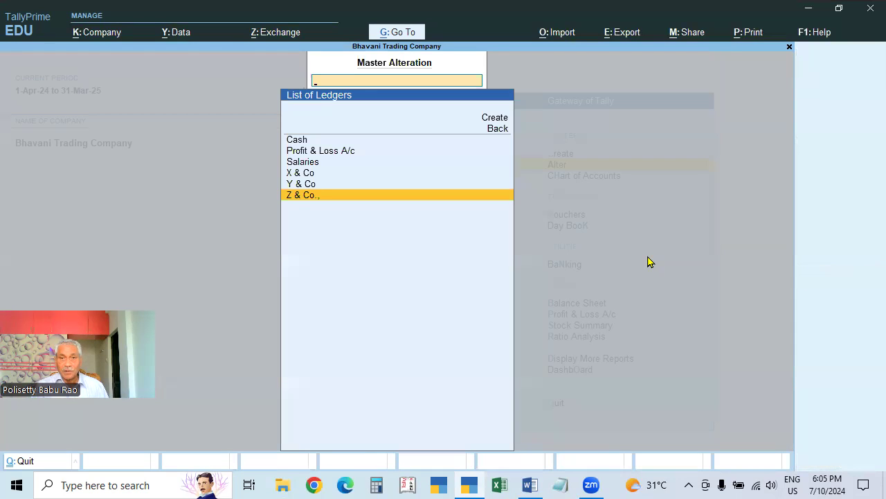
- Open a blank ledger creation form from the list of ledgers and quit it without saving
key(Up)
key(Up)
key(Up)
key(Up)
key(Up)
key(Up)
key(Return)
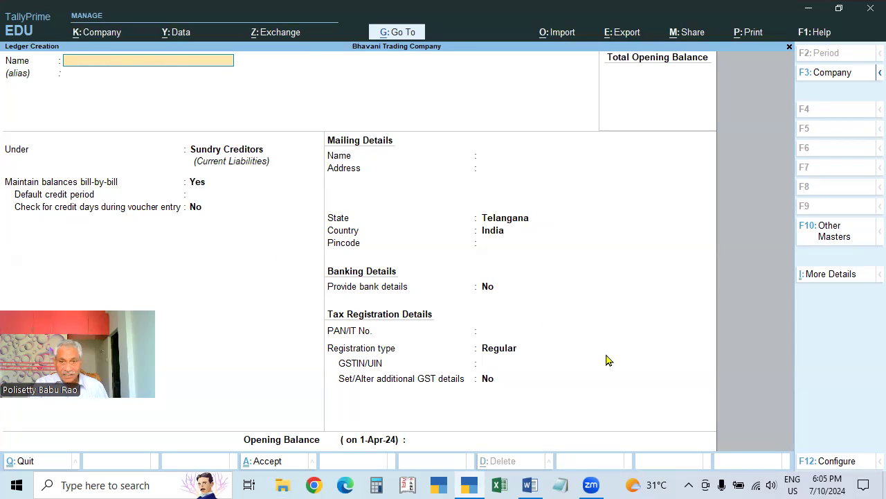
key(Escape)
key(y)
- Delete the Z & Co., ledger from its alteration form and confirm the deletion
key(Down)
key(Down)
key(Down)
key(Down)
key(Down)
key(Down)
key(Down)
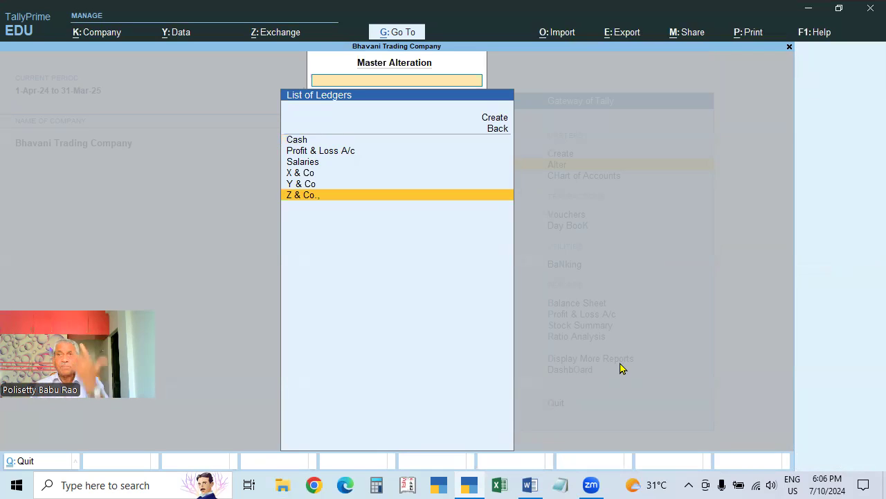
key(Return)
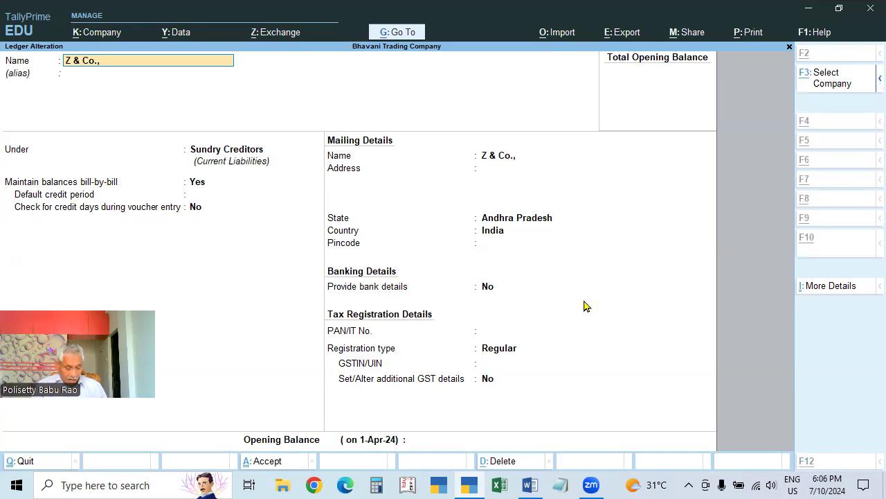
key(alt+d)
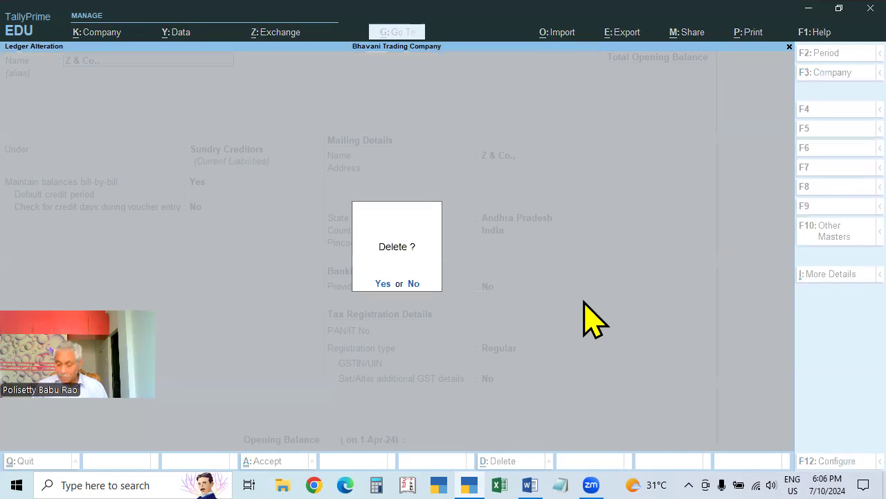
key(y)
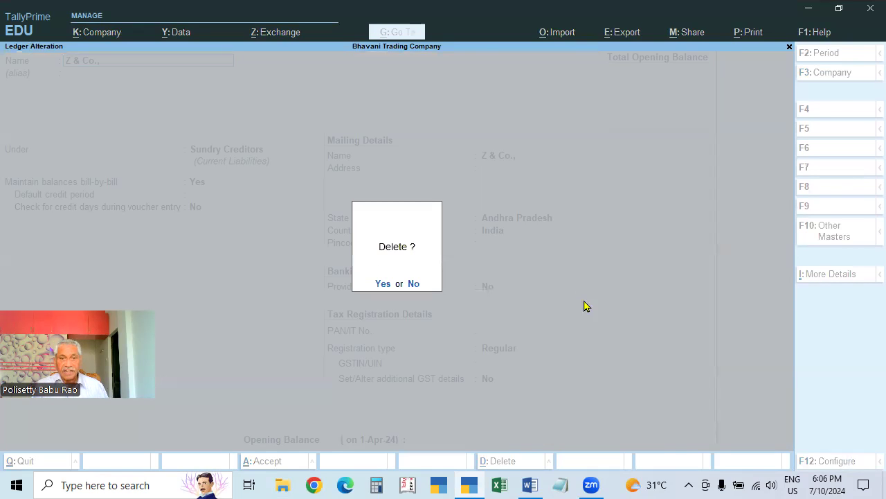
- Return to the Gateway of Tally and reopen the list of ledgers for alteration to check the remaining ledgers
key(Escape)
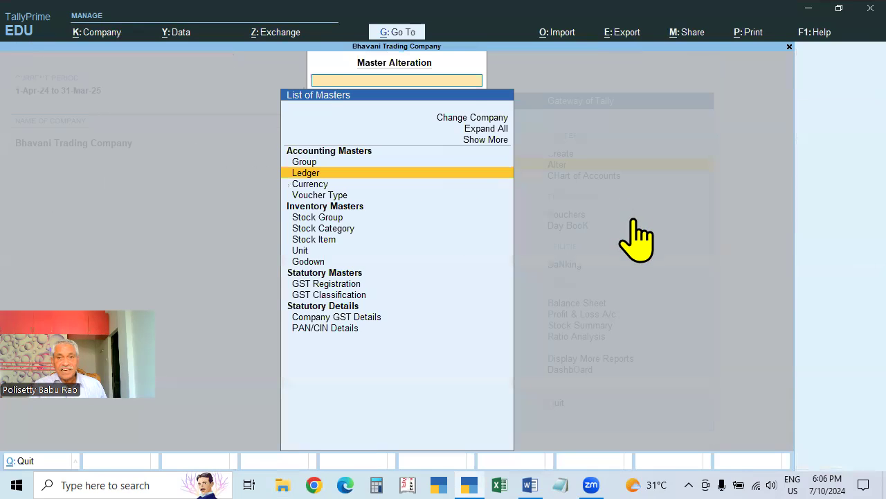
key(Escape)
key(Escape)
key(n)
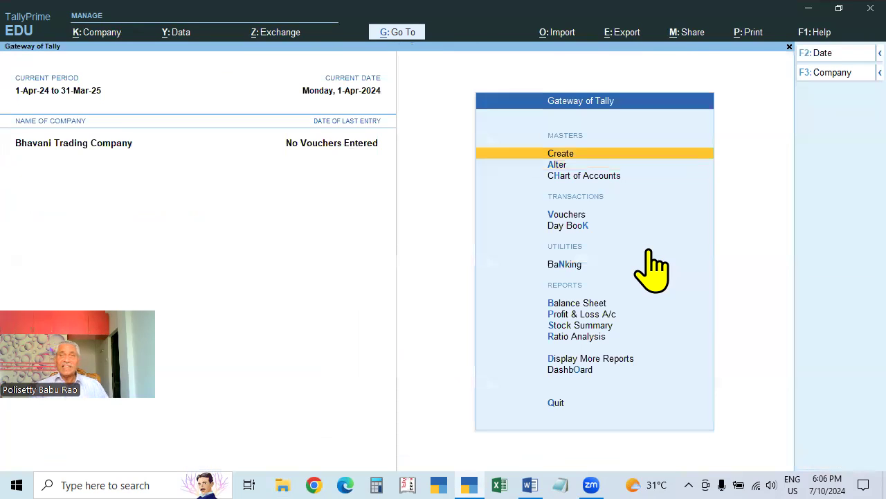
key(Down)
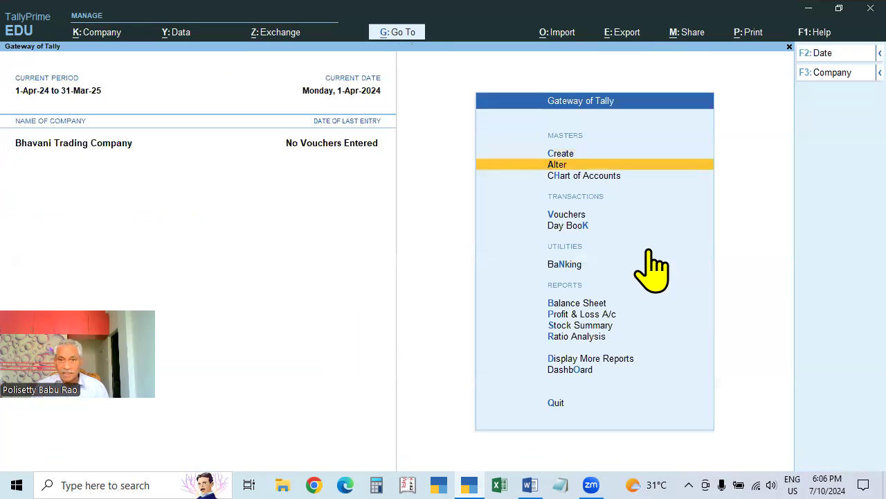
key(Up)
key(Down)
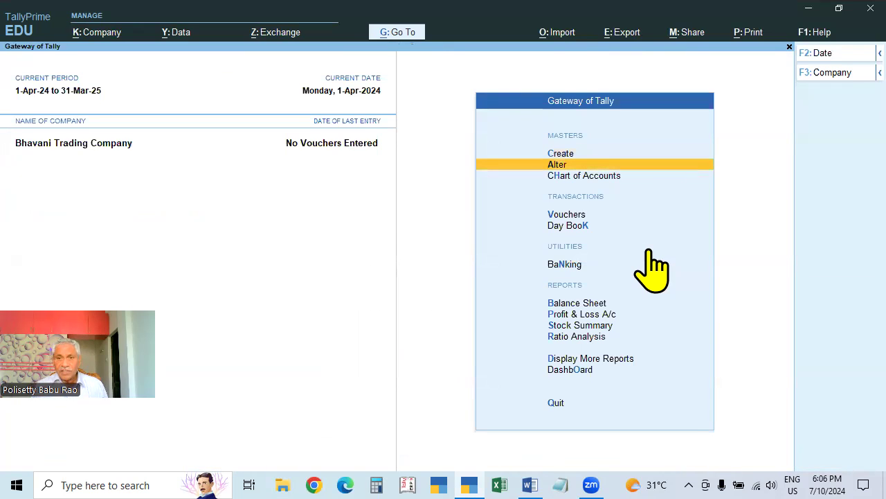
key(Return)
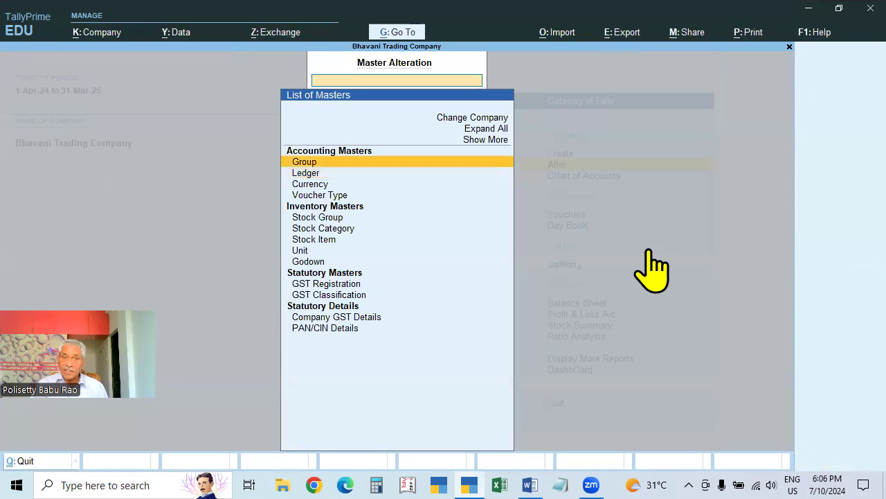
key(Down)
key(Return)
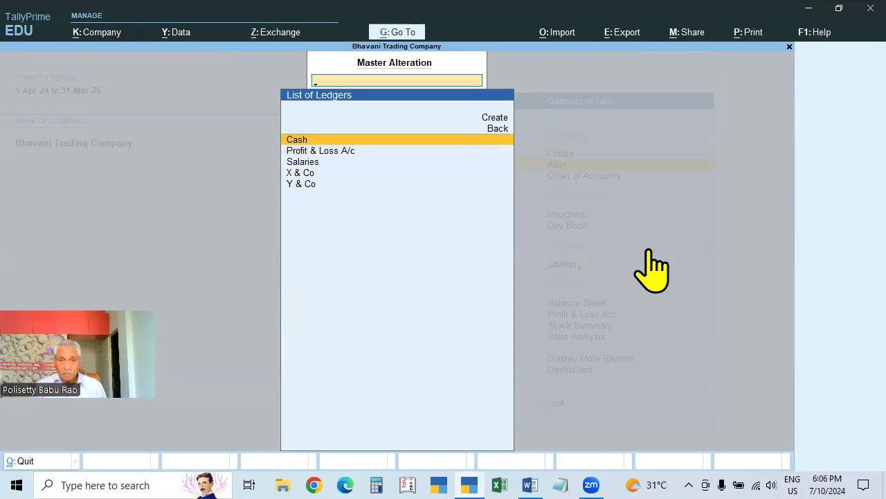
- View the list of groups available for alteration and return to the list of masters
key(Escape)
key(Down)
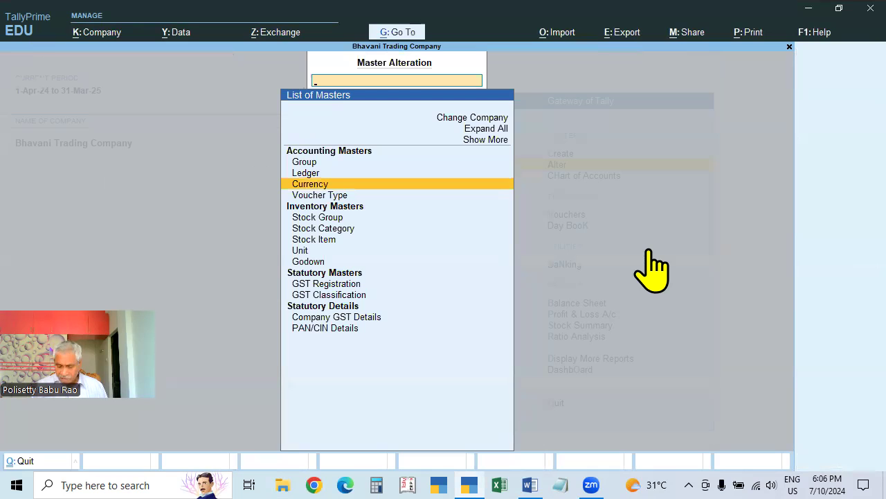
key(Up)
key(Up)
key(Return)
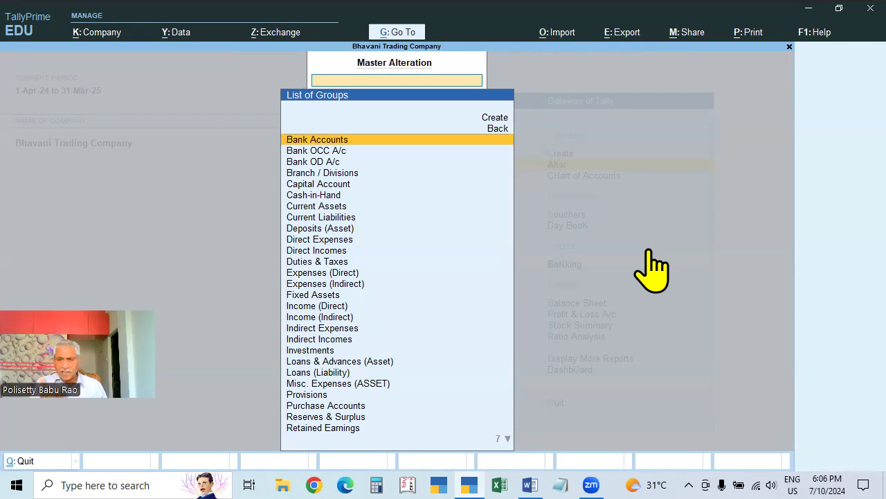
key(Escape)
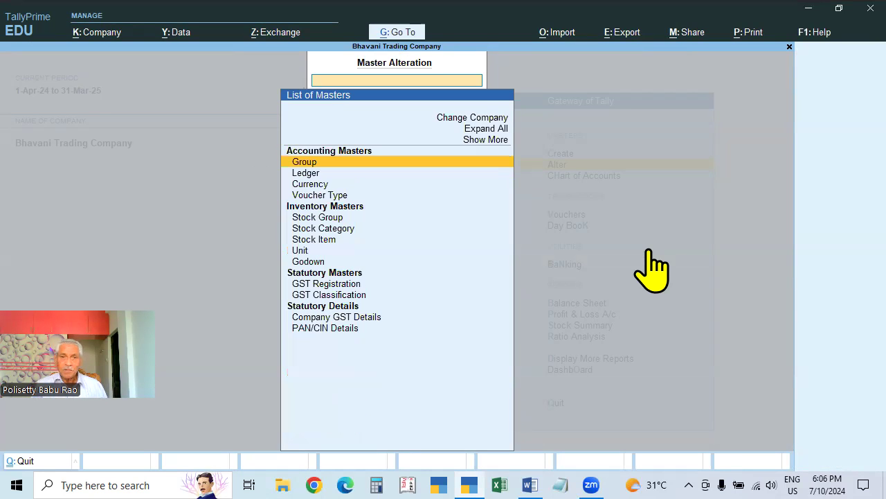
- Open the Y & Co ledger for alteration, clear its name, and leave the form without saving
key(Down)
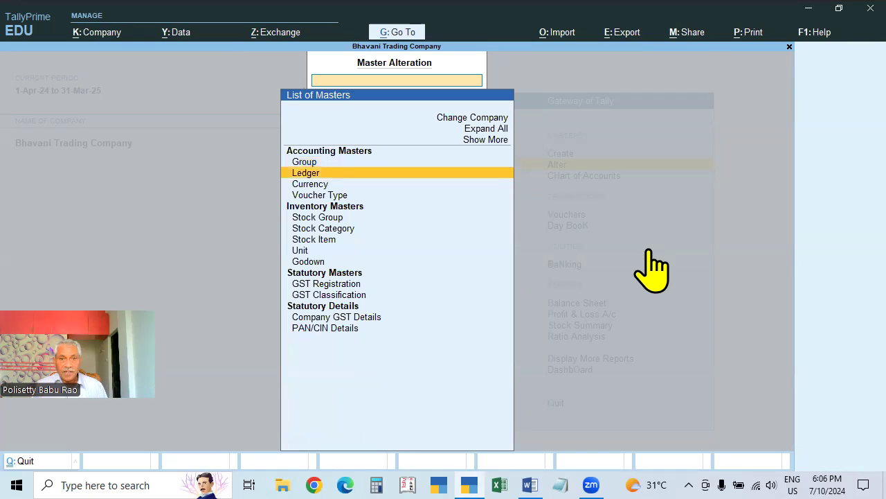
key(Return)
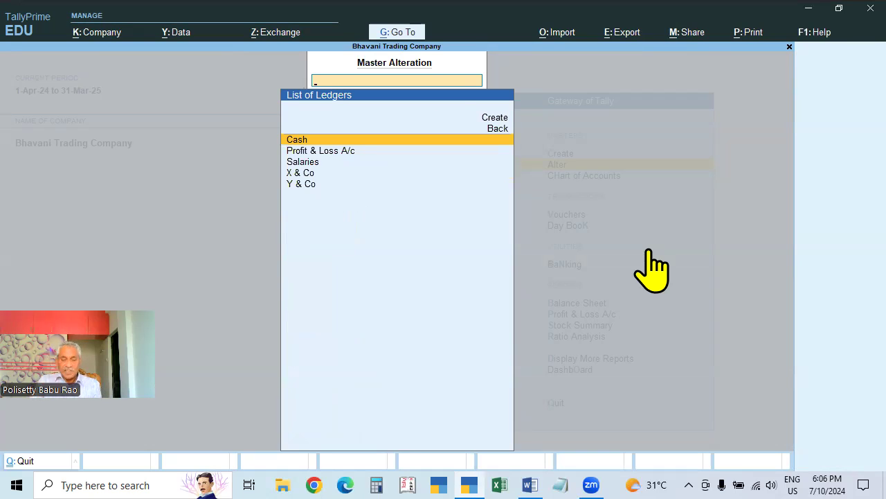
key(Down)
key(Down)
key(Down)
key(Down)
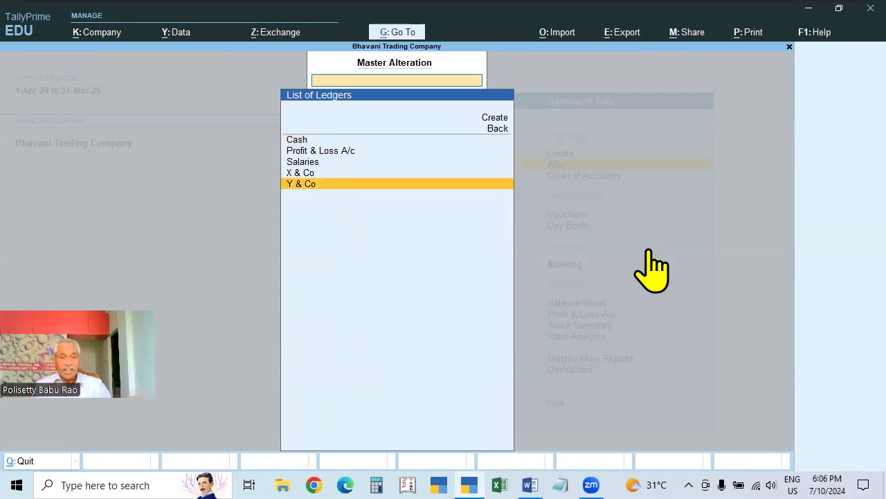
key(Return)
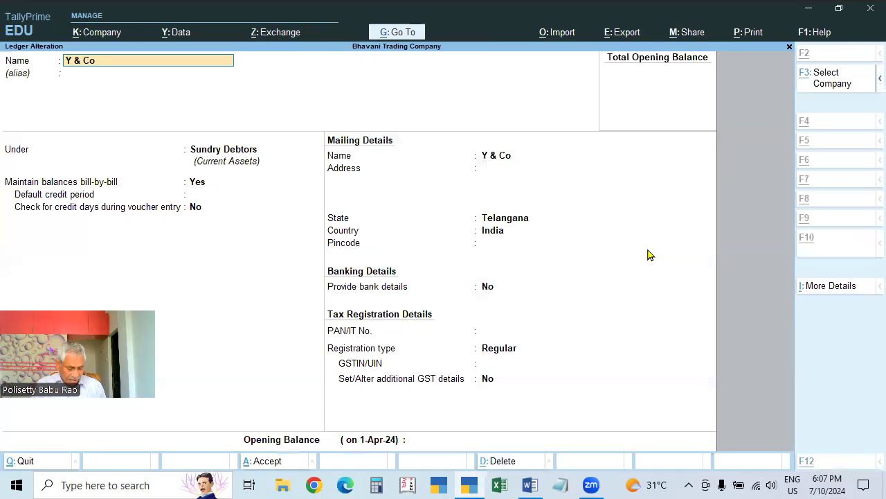
key(BackSpace)
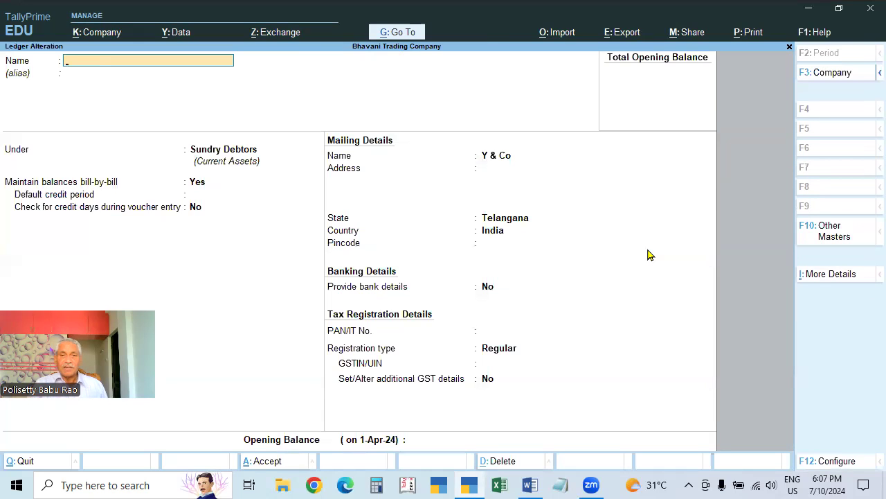
key(Escape)
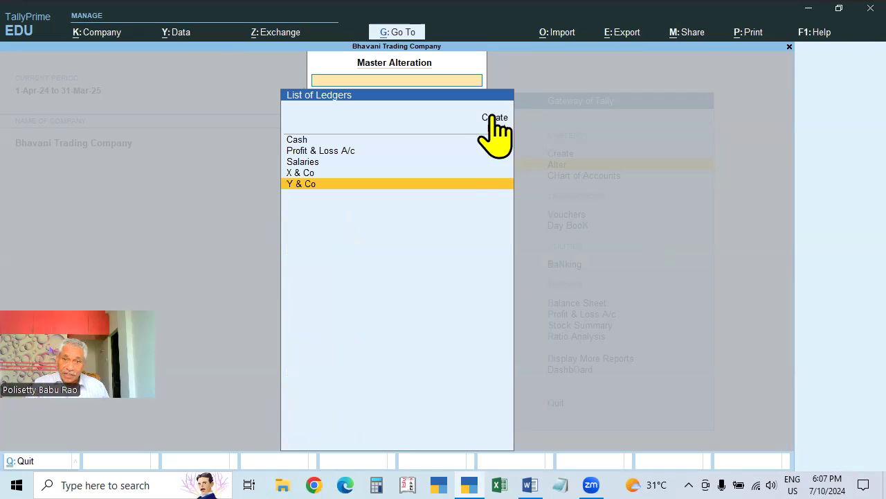
- Leave the list of ledgers and go back to the Gateway of Tally
key(Escape)
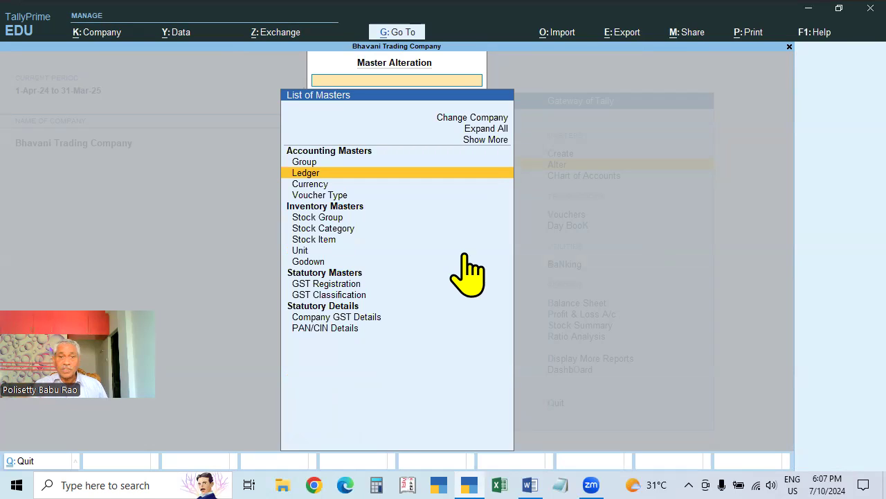
key(Return)
click(492, 129)
key(Escape)
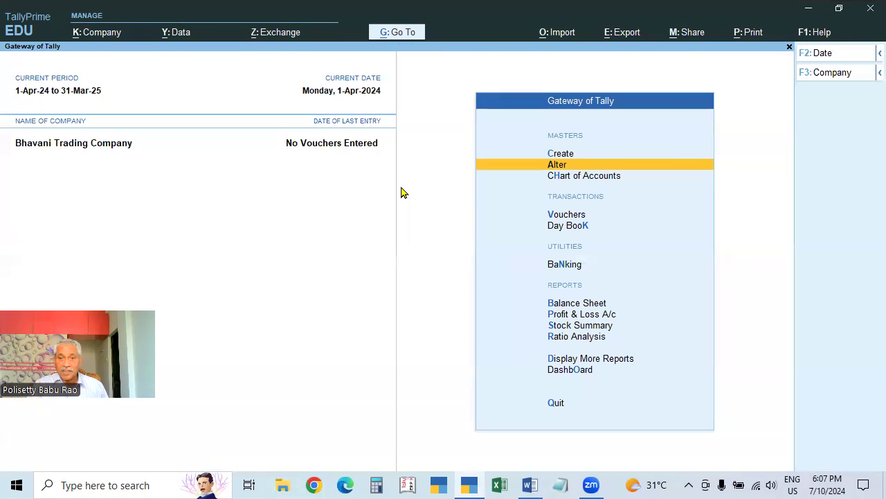
- View the list of ledgers under master alteration once more and step back to the list of masters
key(Up)
key(Up)
key(Down)
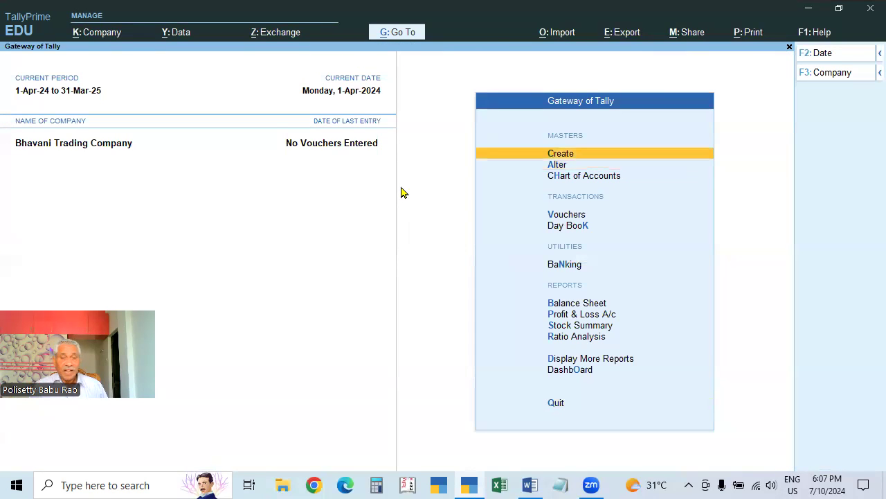
key(Down)
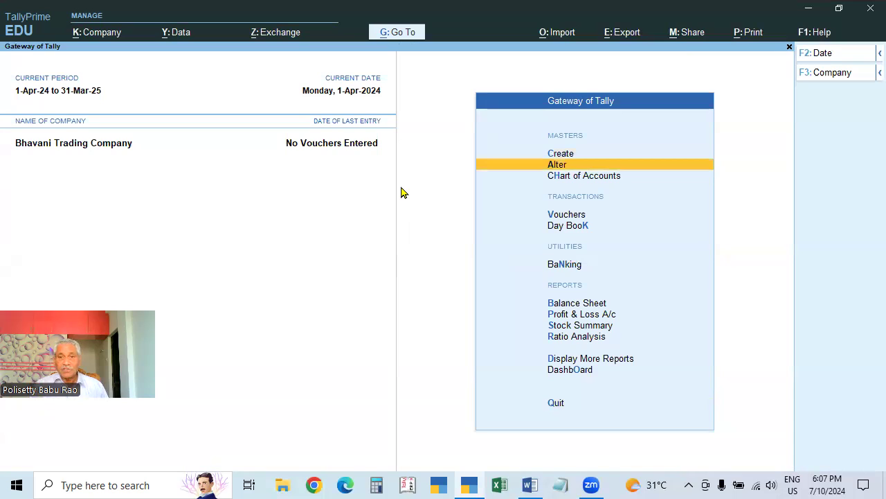
key(Return)
key(Down)
key(Return)
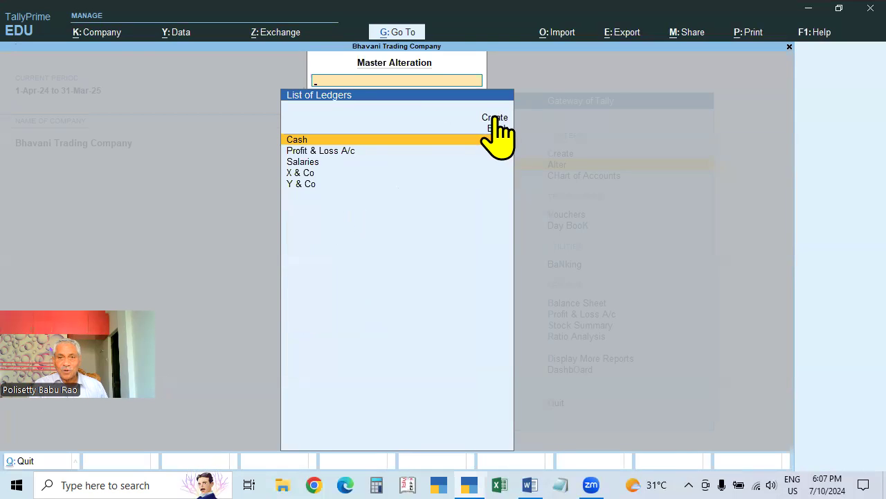
key(Escape)
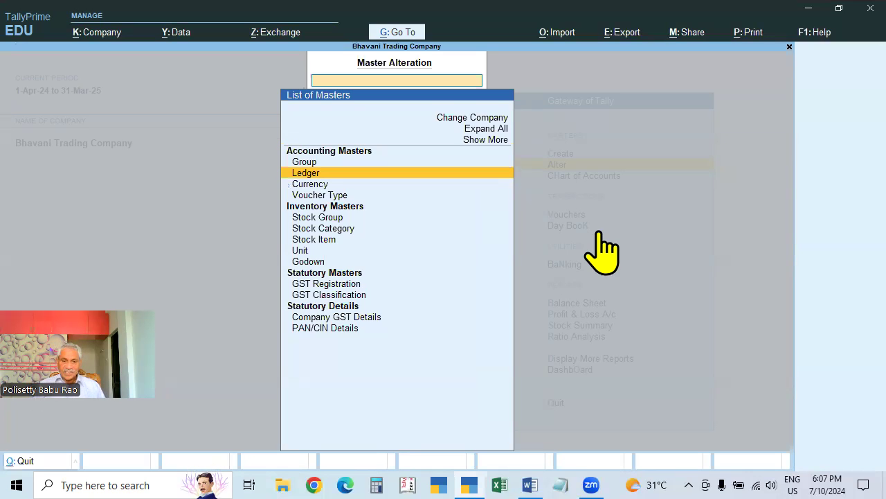
- Switch to the Tallyprime Syllabus document in Word and review topic 7 on creating, displaying, altering and deleting ledgers
click(529, 485)
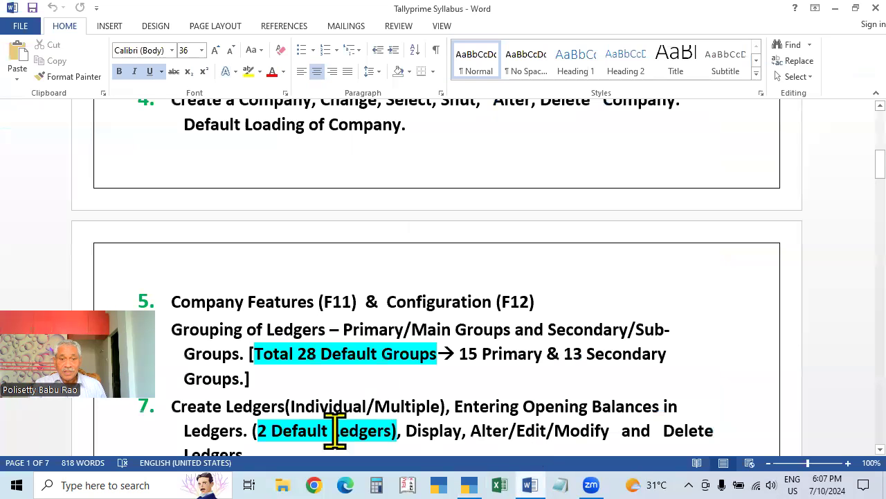
scroll(263, 339, up, 1)
scroll(218, 381, down, 2)
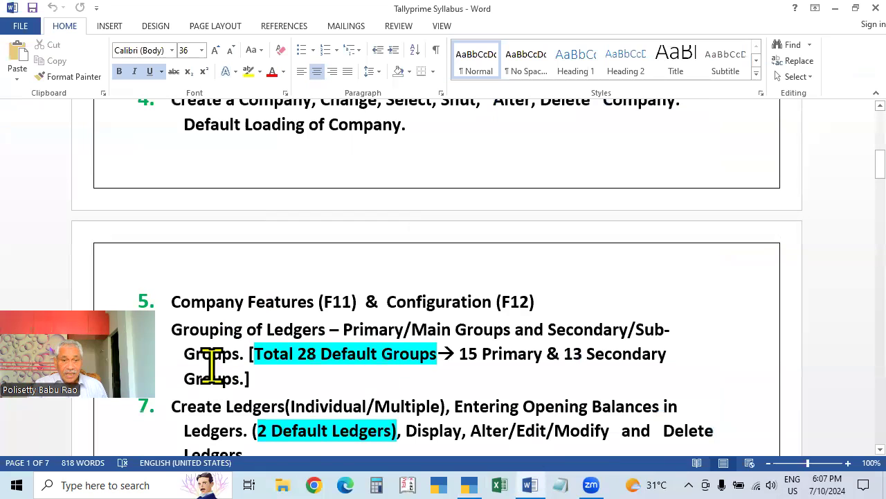
scroll(219, 391, down, 1)
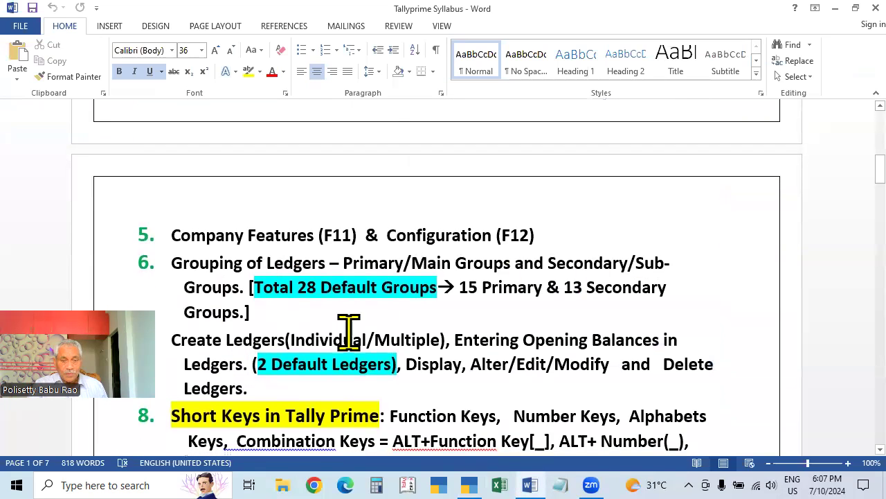
scroll(332, 338, down, 2)
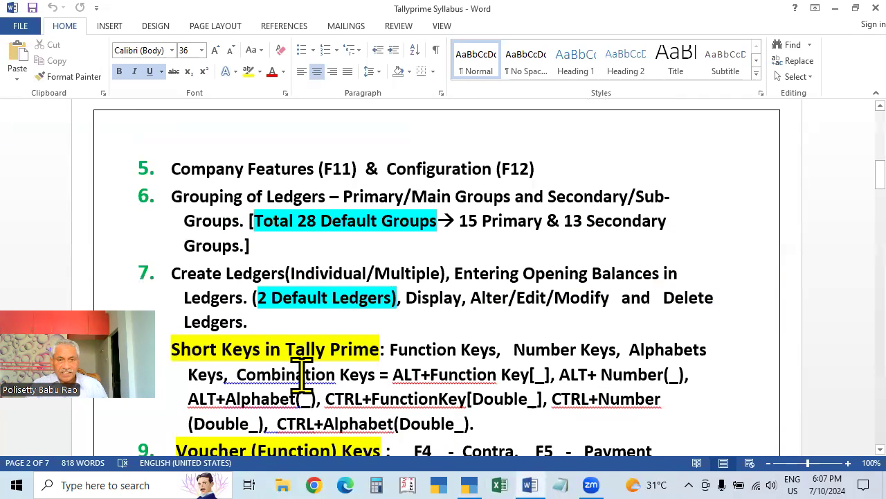
drag(458, 274, 662, 272)
click(500, 327)
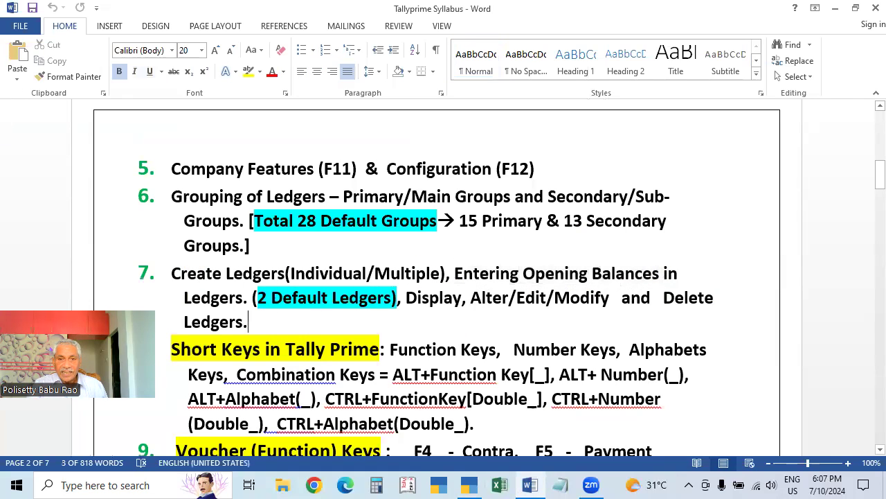
drag(405, 298, 461, 297)
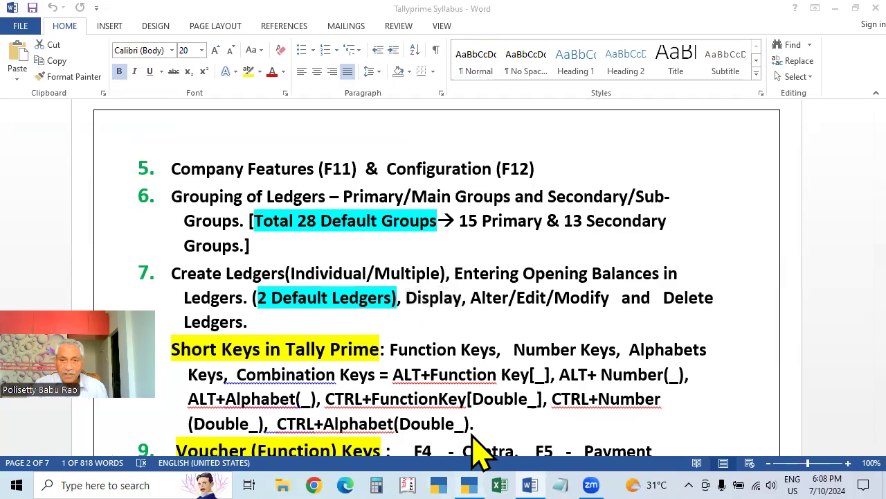
- Switch back to TallyPrime and open the list of ledgers for alteration
click(470, 484)
key(Return)
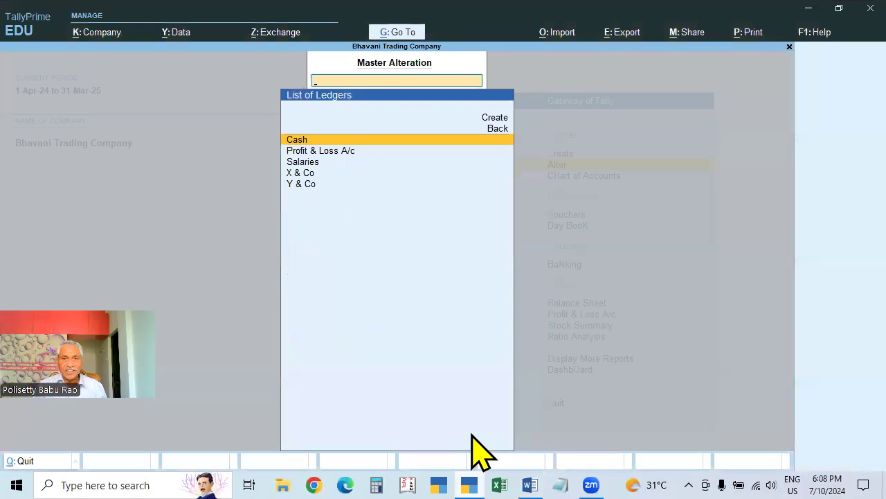
- Open the X & Co ledger for alteration, view its details and go back to the list of ledgers
key(Down)
key(Down)
key(Down)
key(Up)
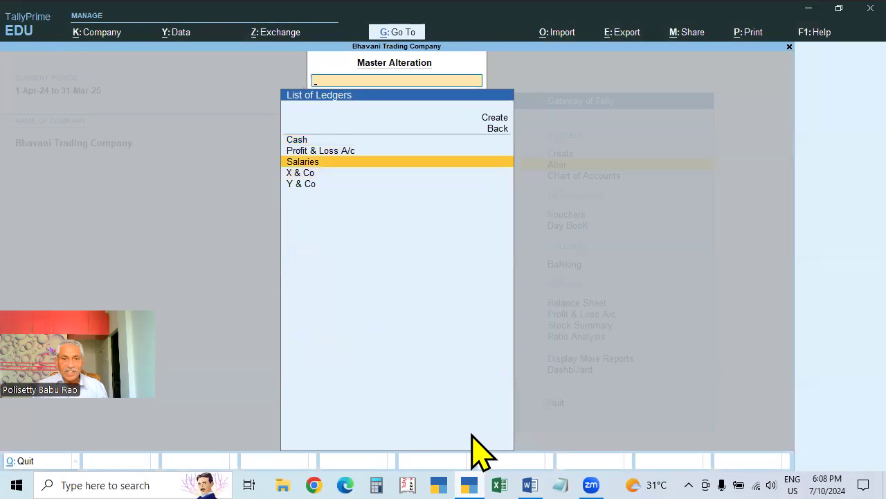
key(Down)
key(Return)
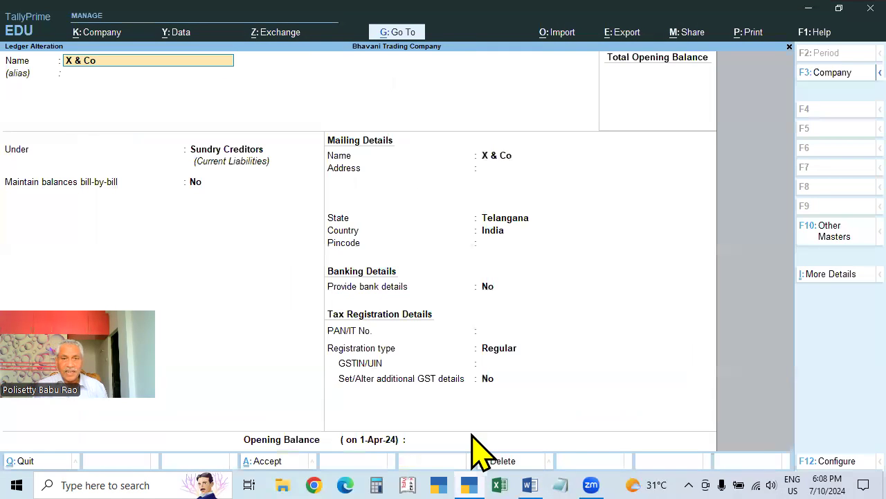
key(Escape)
- View the Y & Co ledger in alteration mode and return to the Gateway of Tally
key(Down)
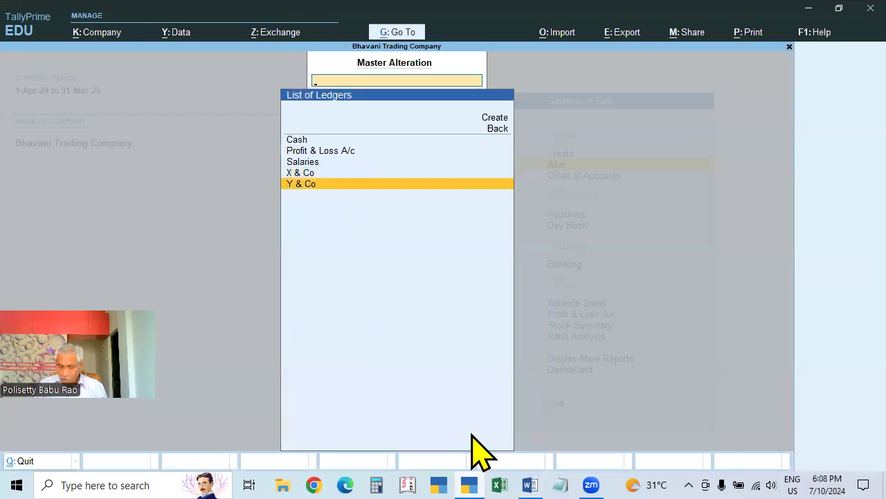
key(Return)
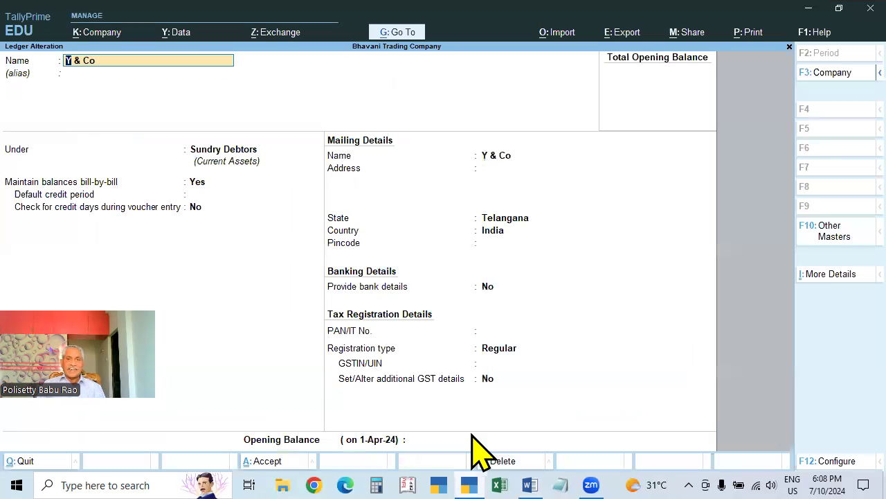
key(Escape)
key(Escape)
key(Escape)
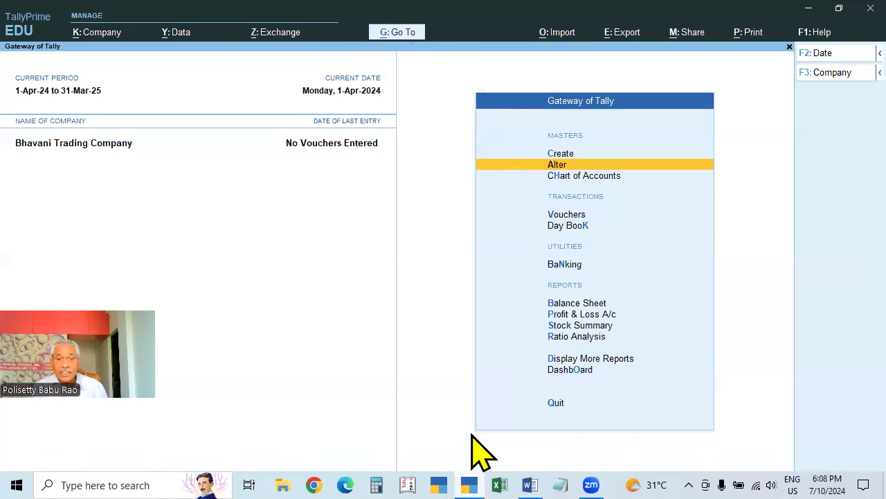
- Leave the masters available for alteration and open a blank ledger creation form from the creation masters
key(Return)
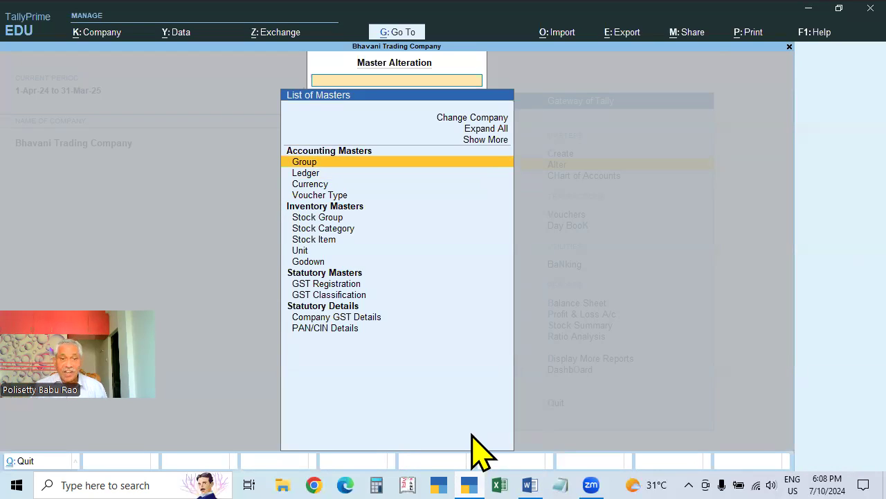
key(Escape)
key(Up)
key(Return)
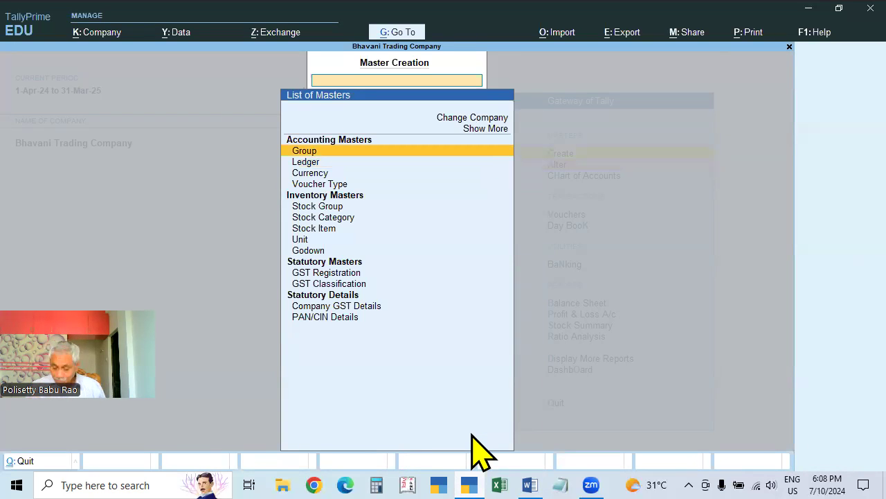
key(Return)
key(Escape)
key(Return)
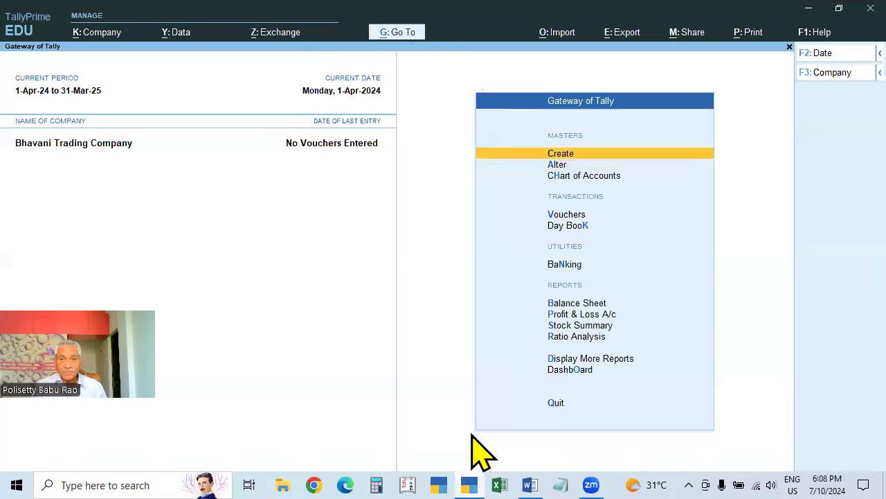
key(Return)
key(Down)
key(Return)
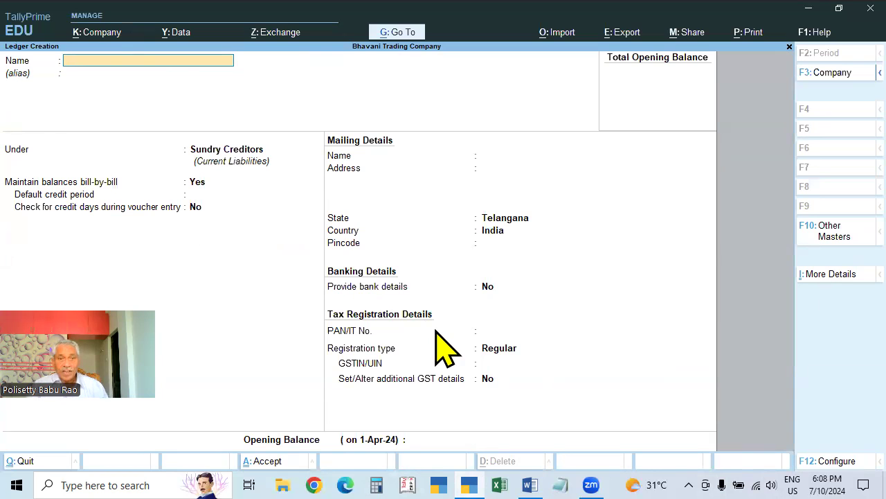
- Open the ledger creation form from within the alteration list of ledgers, and return to the Gateway of Tally
key(Escape)
key(Down)
key(Escape)
key(Down)
key(Return)
key(Down)
key(Return)
key(Up)
key(Up)
key(Return)
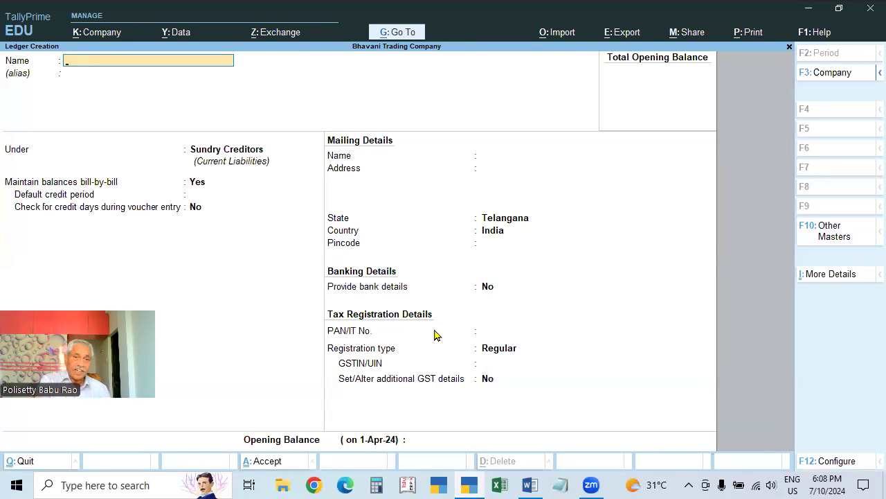
key(Escape)
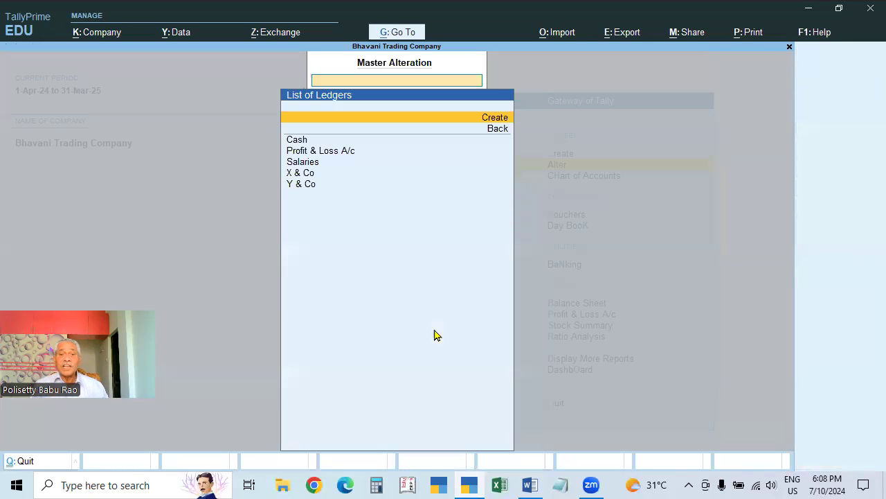
key(Escape)
key(Escape)
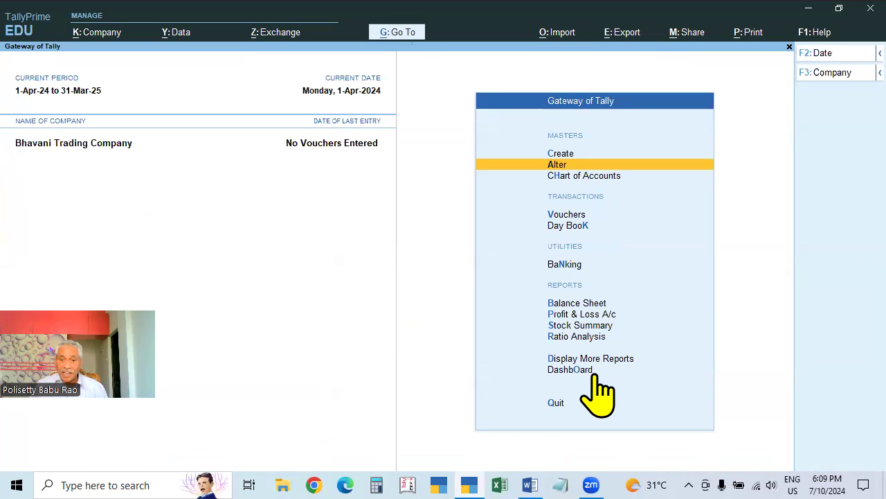
- Switch to the Tallyprime Syllabus document in Word and point out "(Individual" under topic 7 on creating ledgers
click(530, 485)
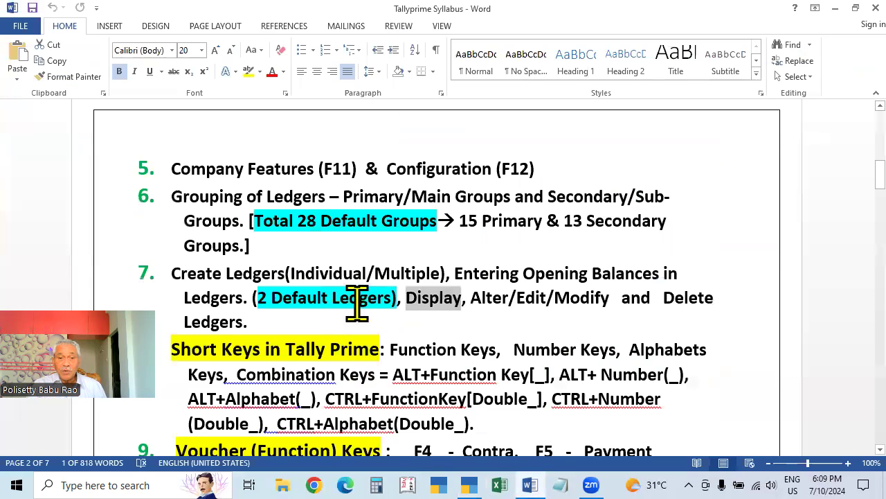
drag(365, 276, 284, 278)
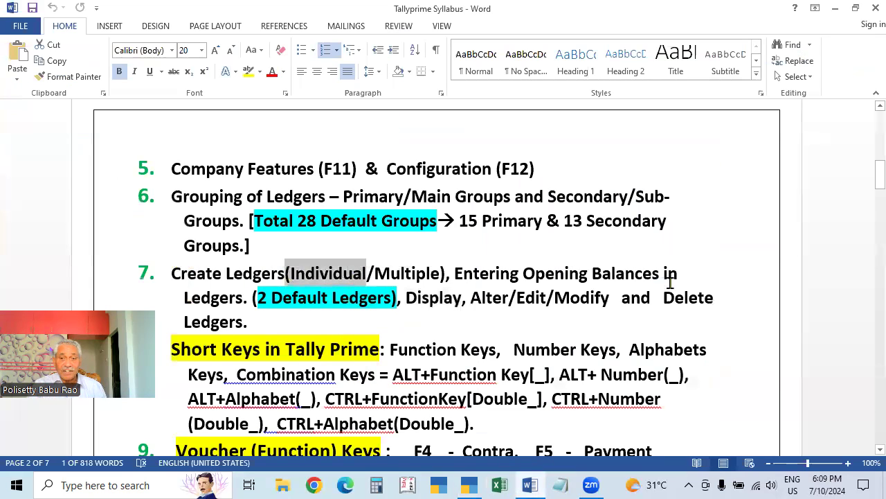
click(714, 275)
drag(365, 270, 285, 275)
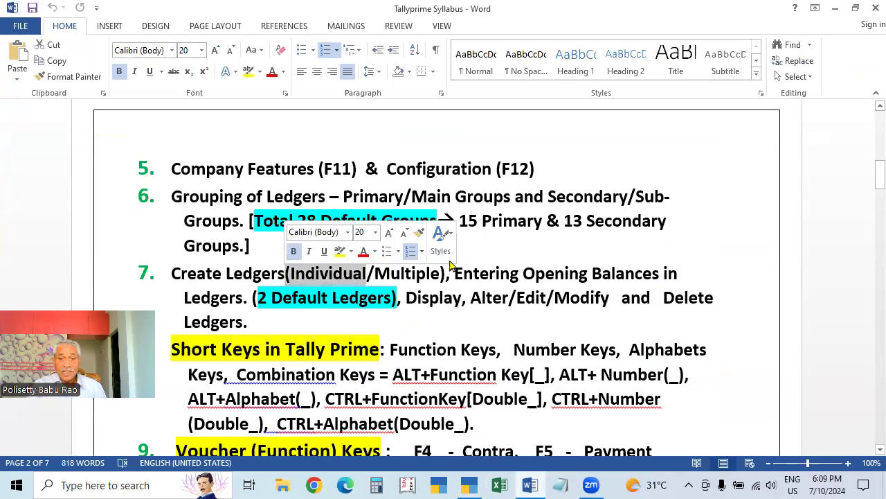
click(815, 323)
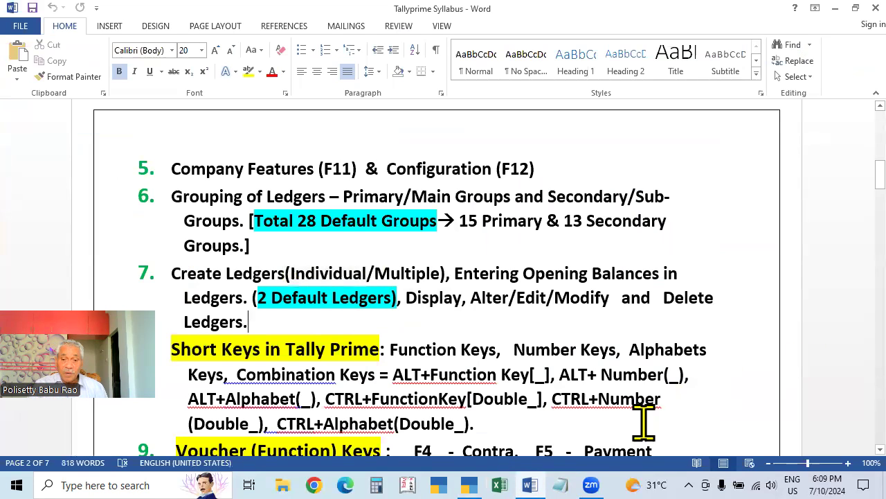
- Return to TallyPrime and display the ledgers available for alteration
click(471, 484)
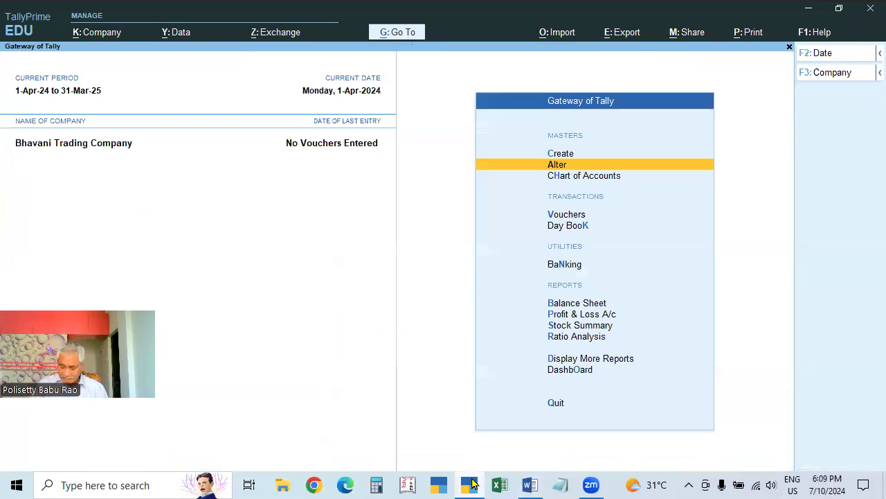
key(Return)
key(Down)
key(Return)
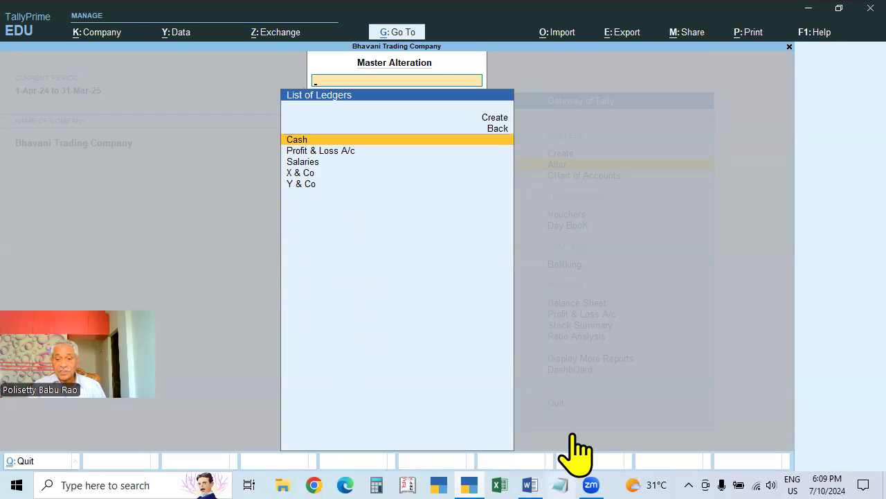
- Glance at the syllabus in Word, return to TallyPrime and bring up the list of masters for creation
click(530, 485)
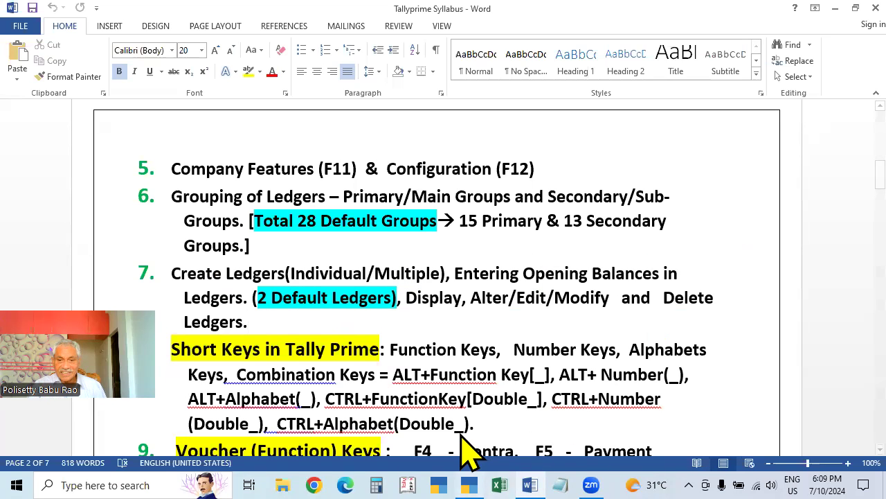
click(469, 485)
key(Escape)
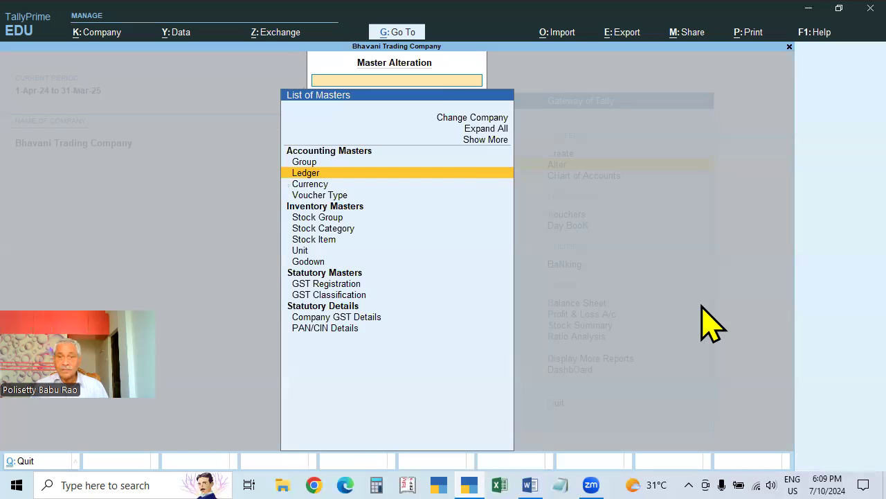
key(Escape)
key(Up)
key(Return)
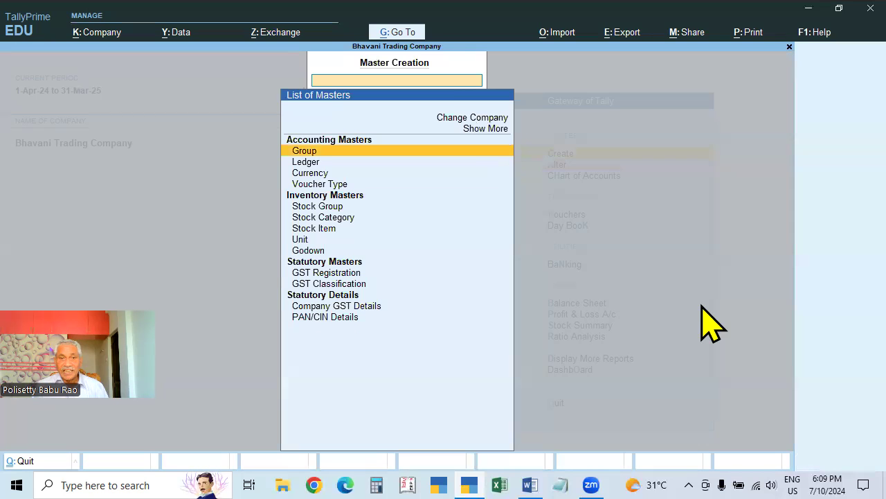
- Open the ledger creation form through the creation masters and go back to the Gateway of Tally
key(Escape)
key(Return)
key(Down)
key(Down)
key(Down)
key(Up)
key(Up)
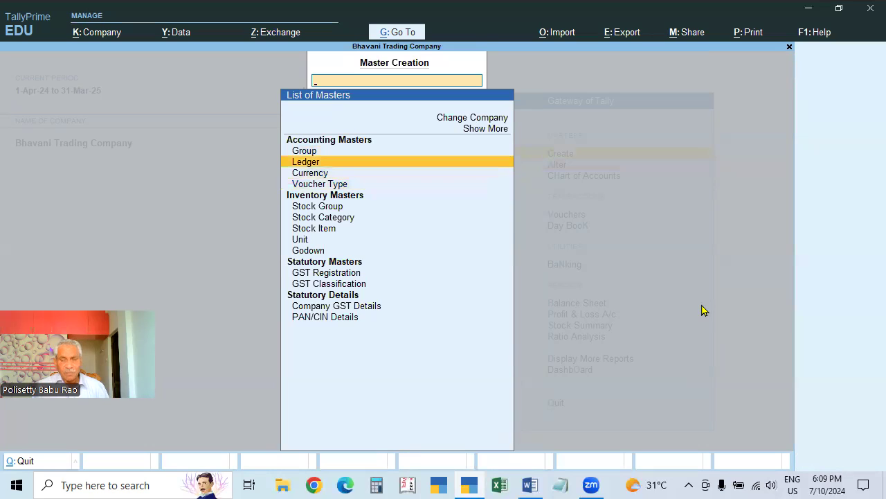
key(Return)
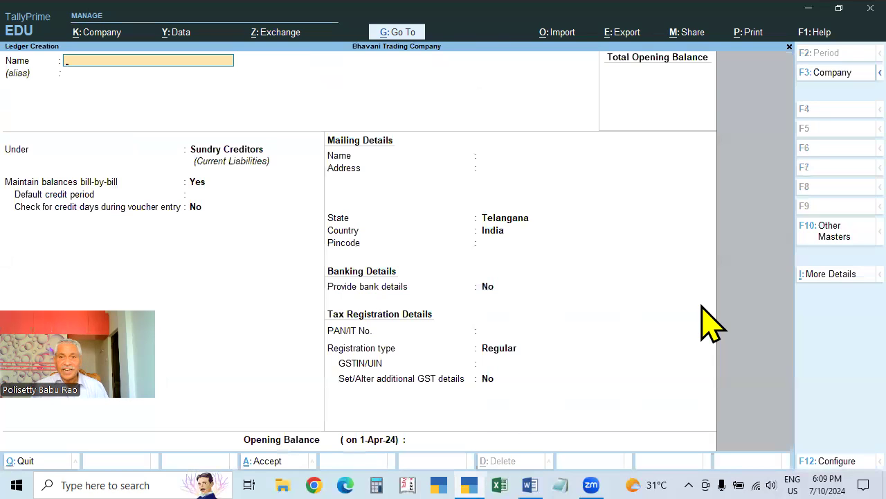
key(Escape)
key(Escape)
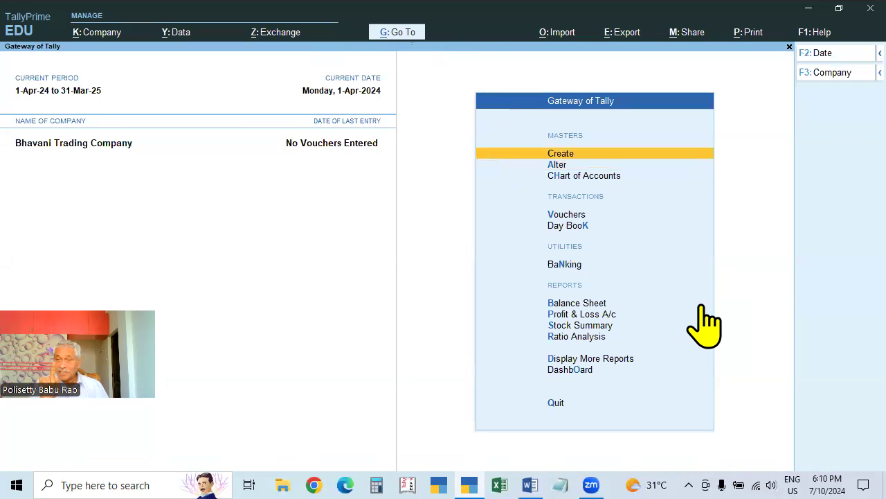
- View the list of ledgers under master alteration and step back from it to the Gateway of Tally
key(Down)
key(Return)
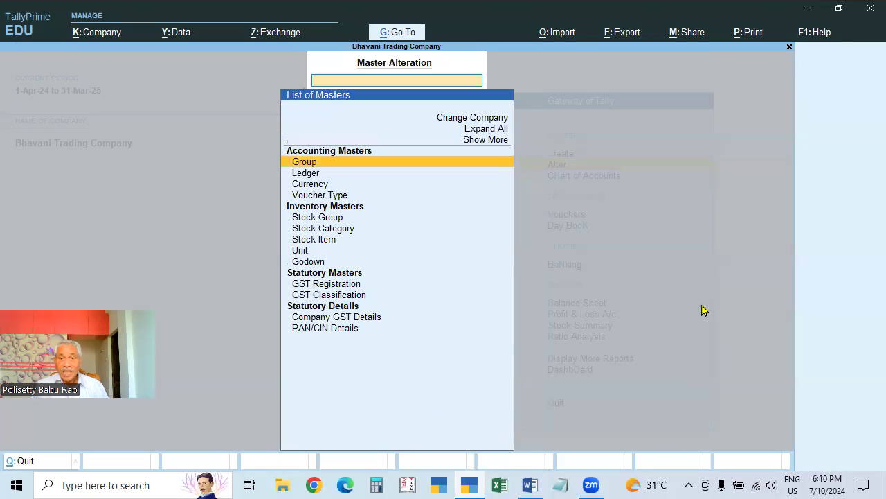
key(Down)
key(Return)
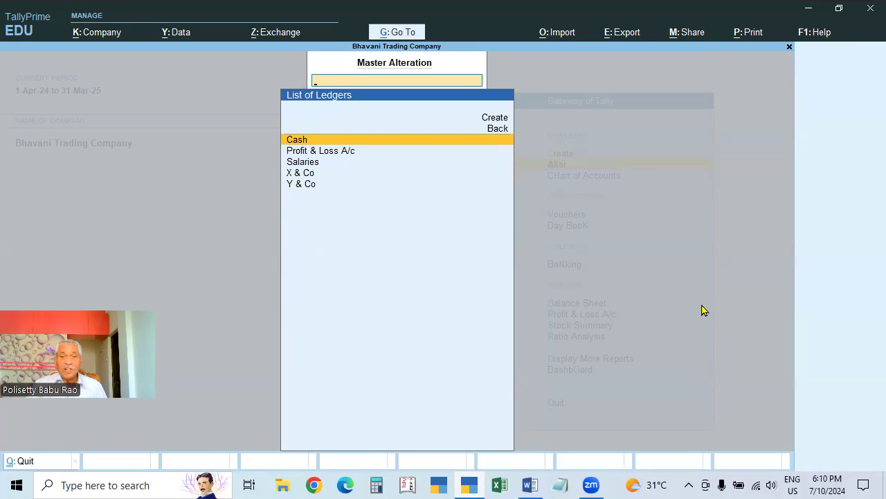
click(500, 126)
click(497, 128)
key(Escape)
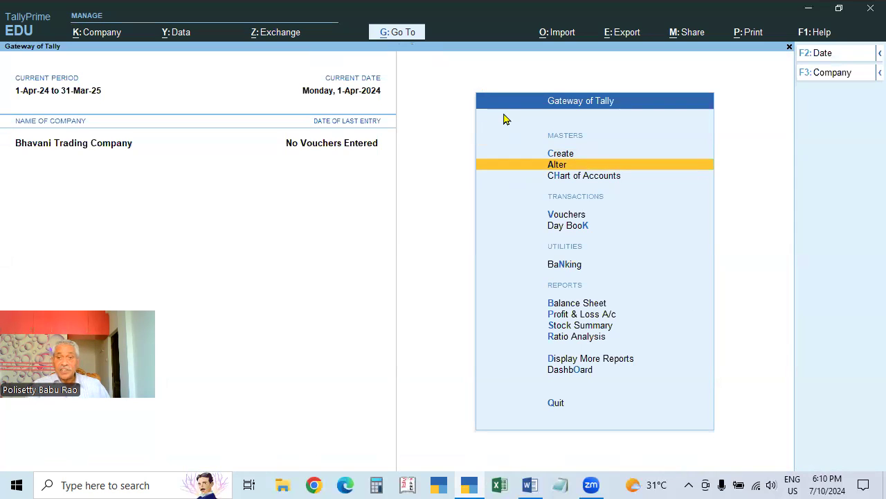
- Display the list of groups in the Chart of Accounts and return to its list of masters
click(585, 176)
key(Escape)
key(Escape)
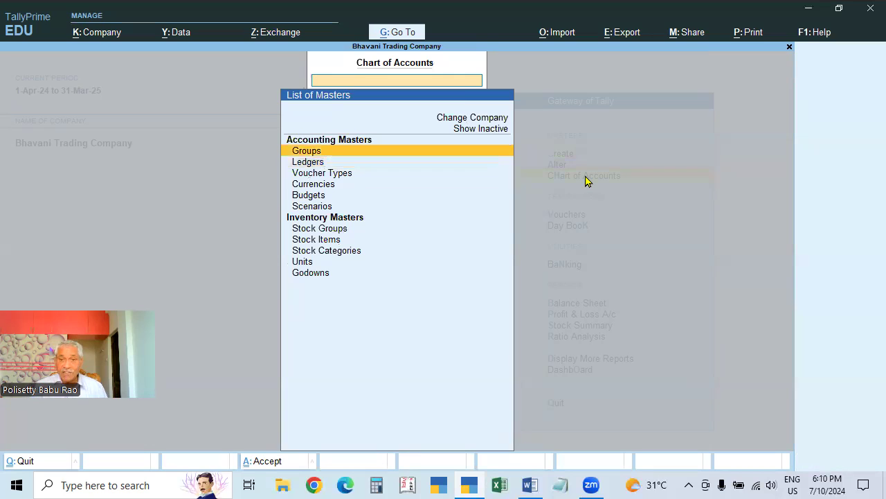
click(586, 177)
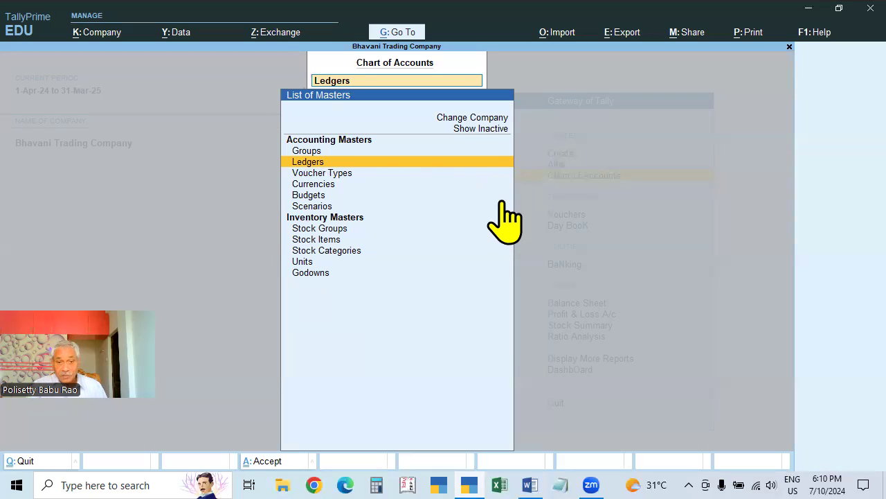
click(316, 154)
click(316, 153)
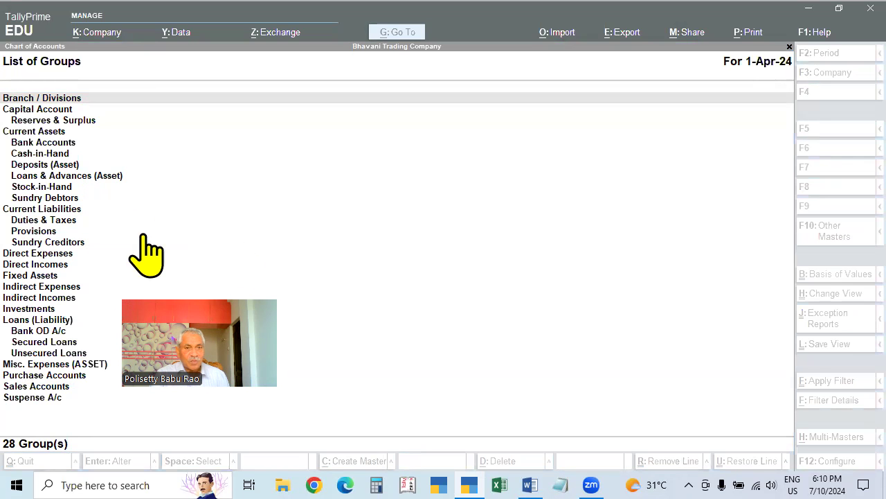
key(Escape)
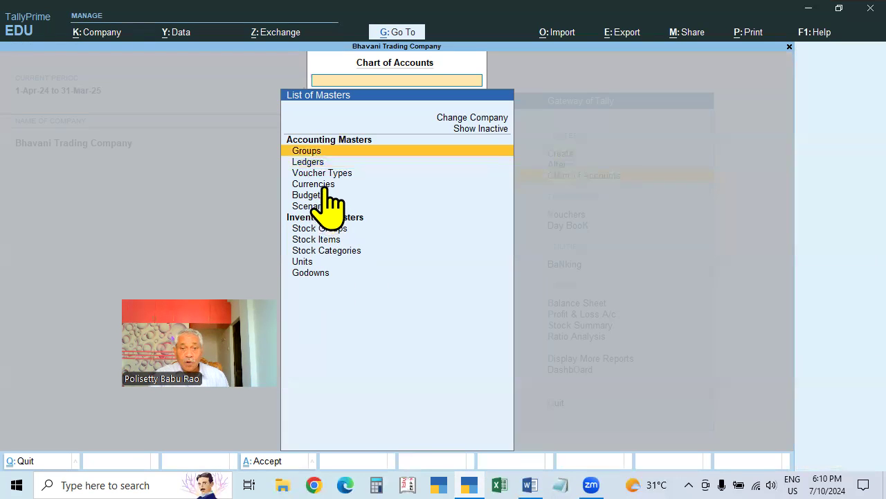
- Display the list of ledgers in the Chart of Accounts and examine the ledgers under each group
click(315, 164)
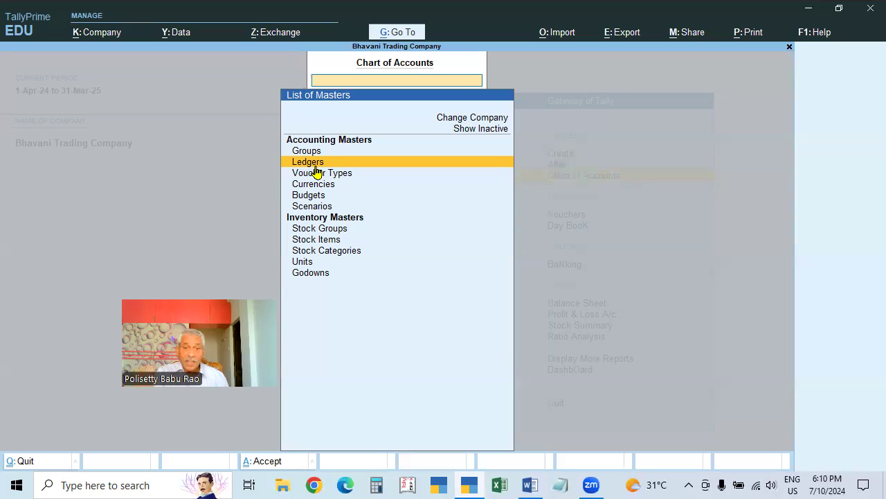
click(315, 167)
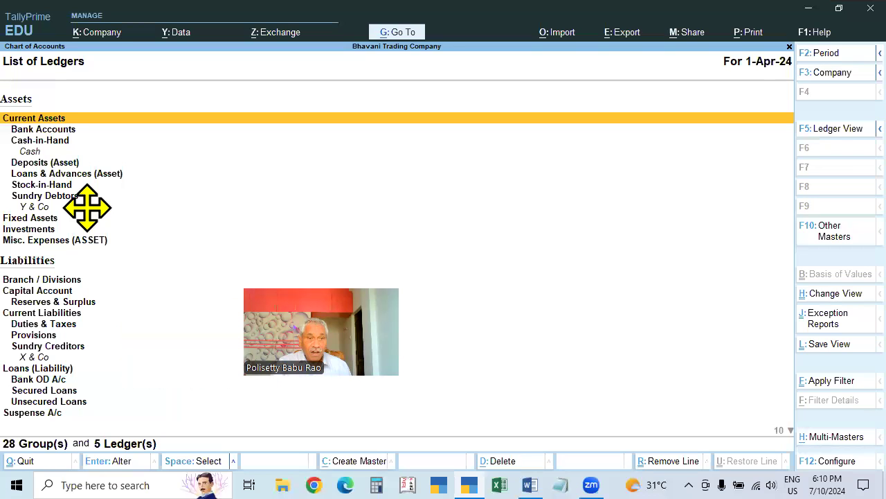
click(47, 148)
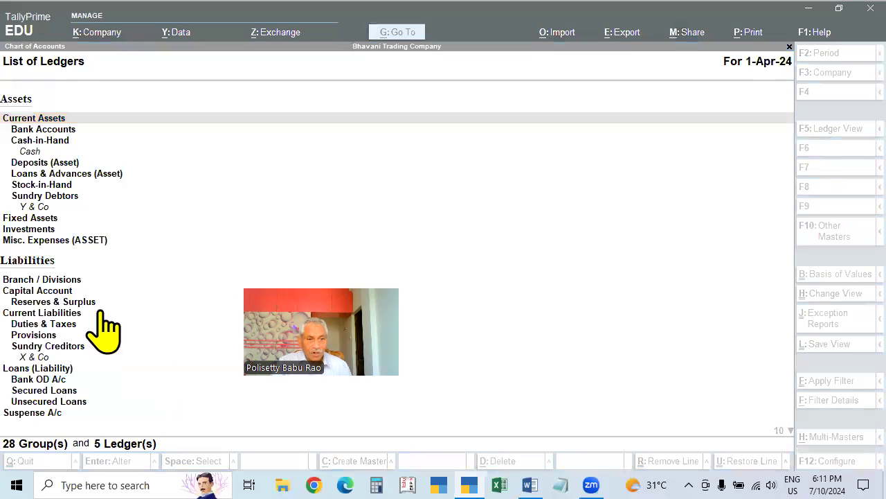
scroll(110, 374, down, 5)
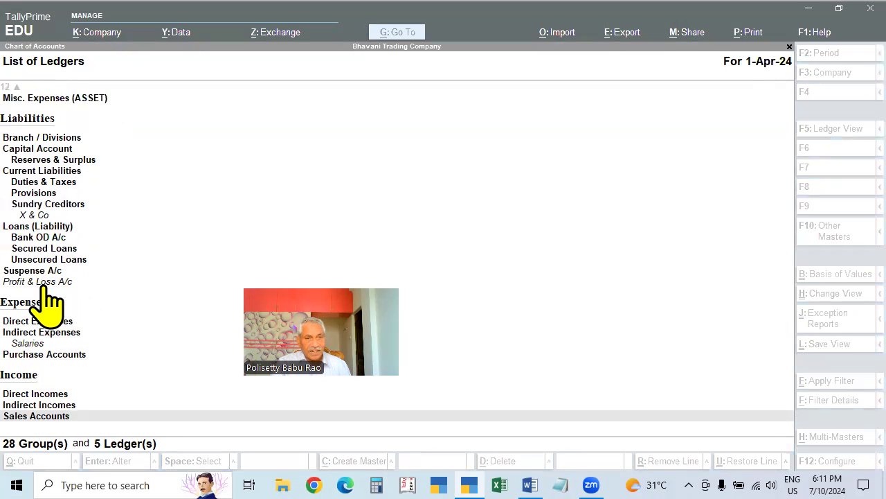
- Examine the ledgers under the income, expense, liability and asset groups, working back up to Current Assets
click(54, 351)
key(Up)
key(Up)
key(Up)
key(Up)
key(Up)
key(Up)
key(Up)
key(Up)
key(Up)
key(Up)
key(Up)
key(Up)
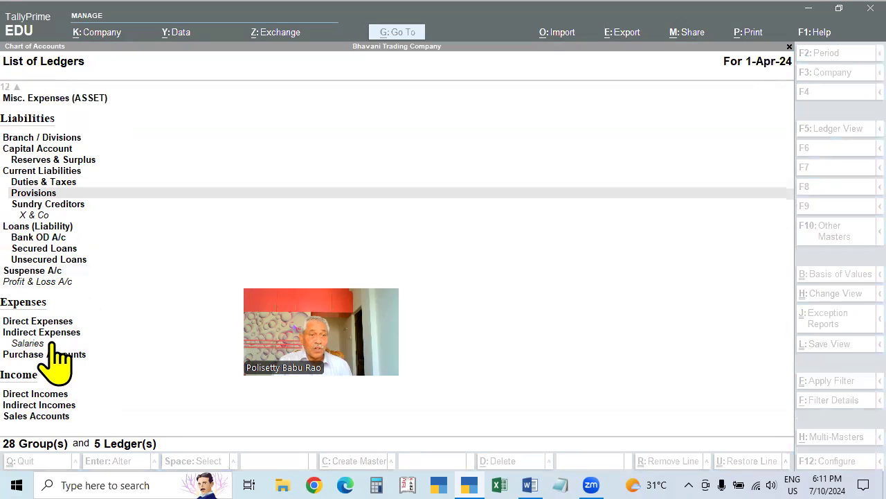
key(Up)
key(Up)
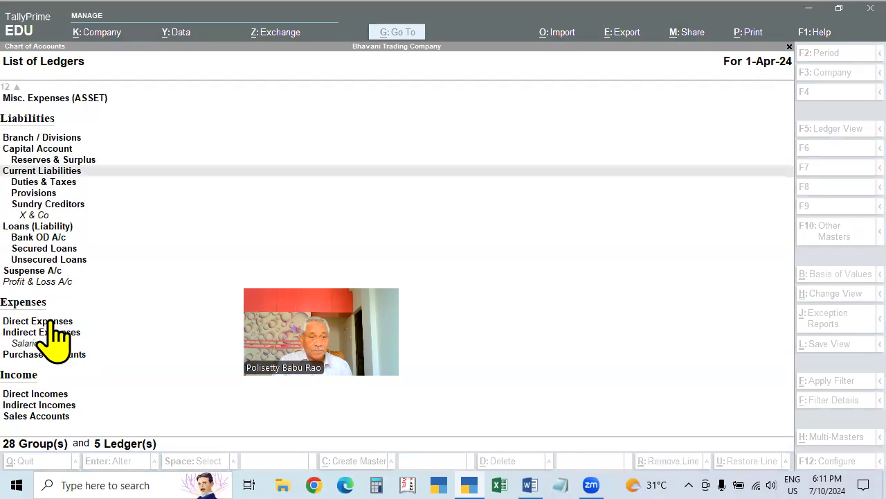
key(Up)
key(Up)
key(Up)
key(Up)
key(Up)
key(Up)
key(Up)
key(Up)
key(Up)
key(Up)
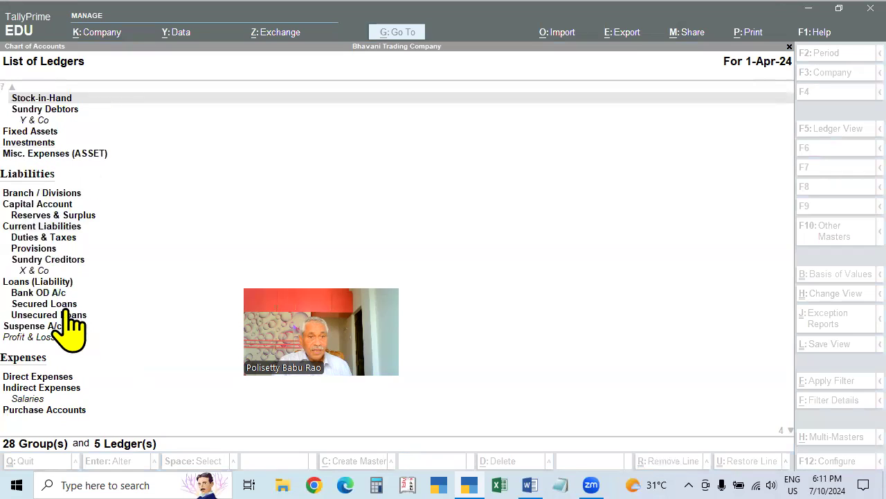
key(Up)
key(Up)
key(Up)
key(Up)
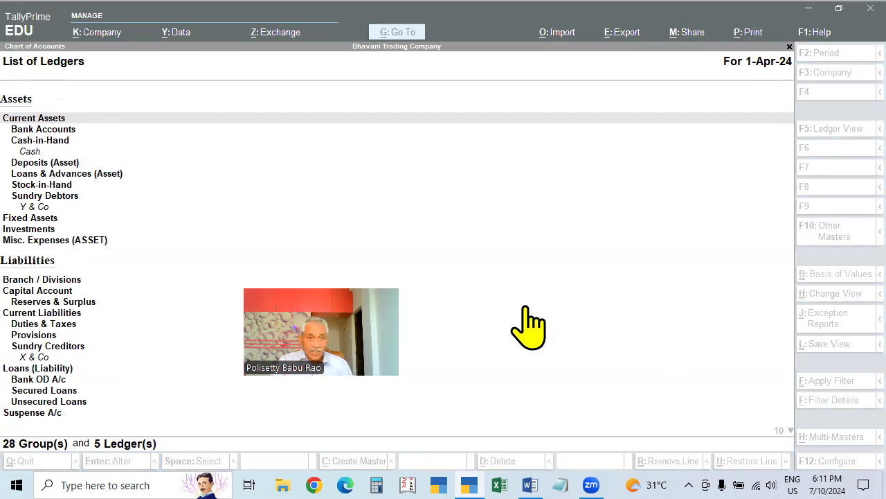
click(487, 280)
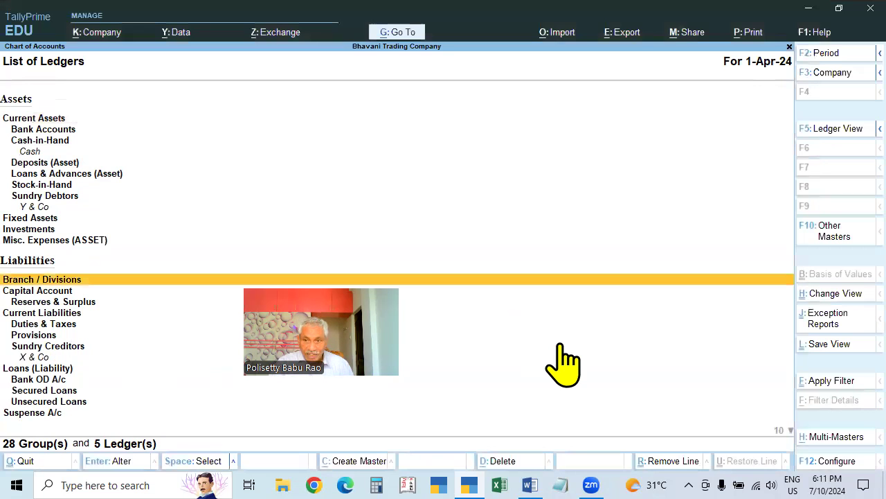
- Go back to the Gateway of Tally and reopen the list of ledgers in the Chart of Accounts
key(Escape)
key(Escape)
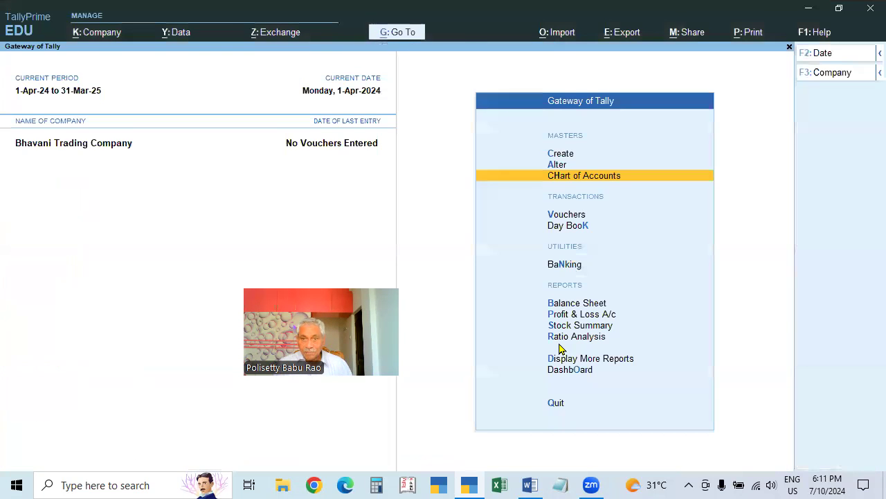
key(Return)
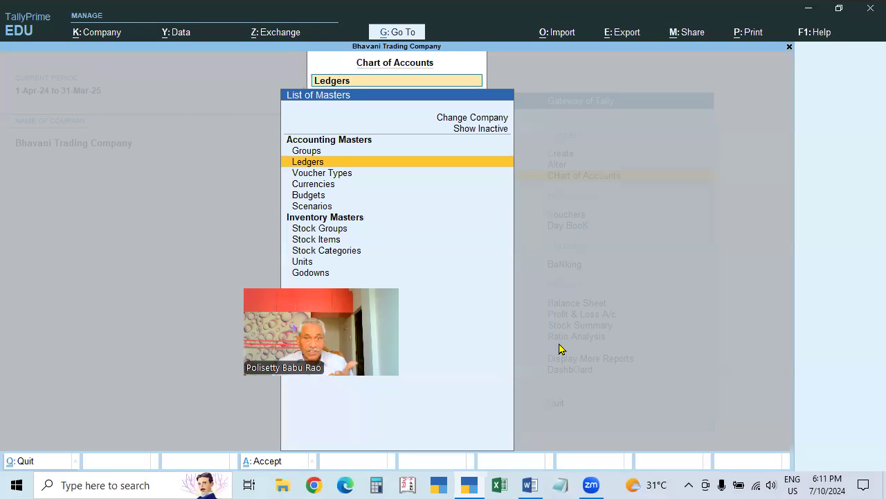
key(Return)
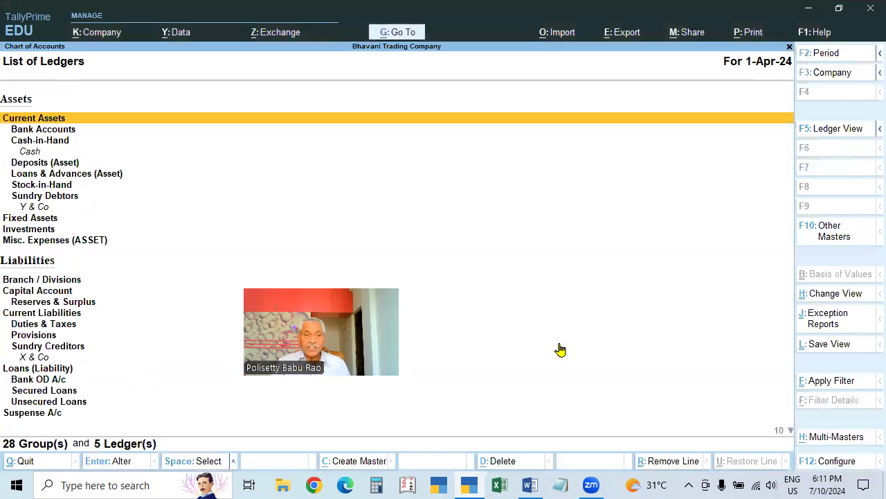
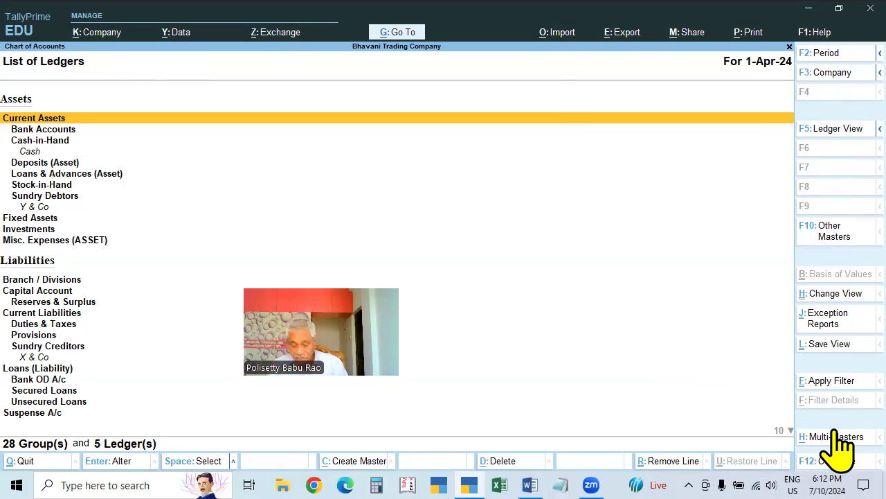
- Open Multi Create for ledgers from the list of ledgers and keep All Items as the parent group
click(838, 438)
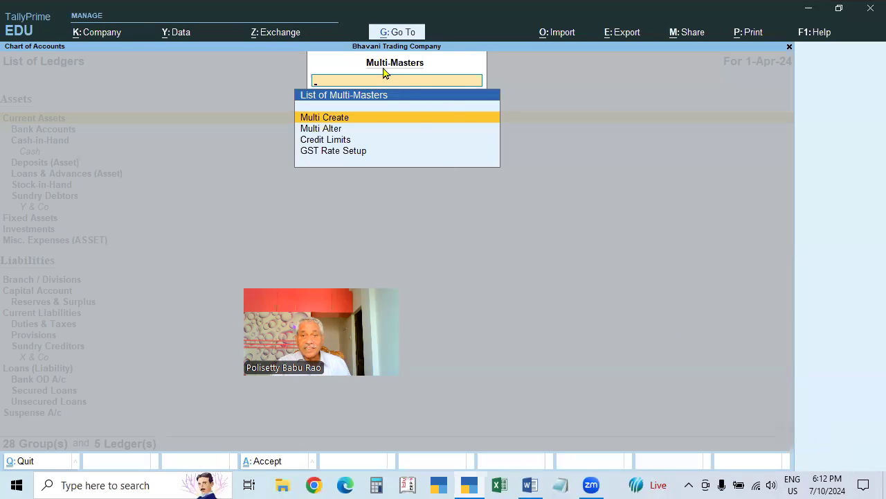
key(Escape)
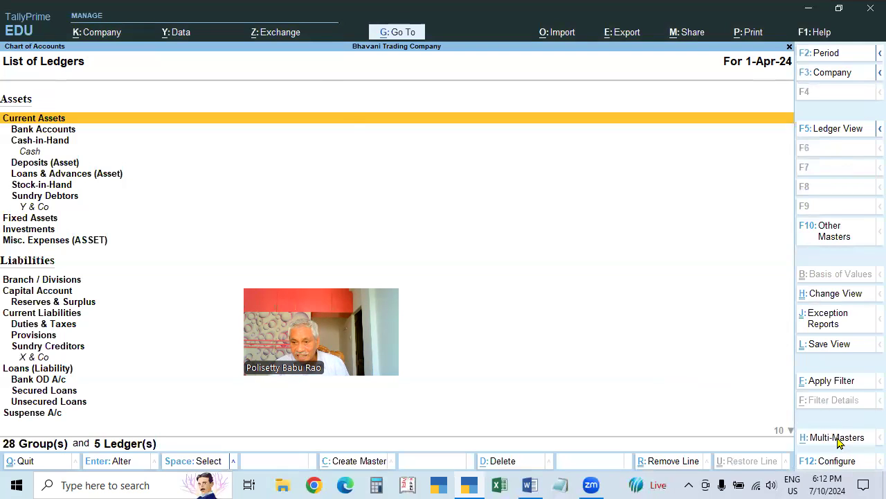
click(837, 437)
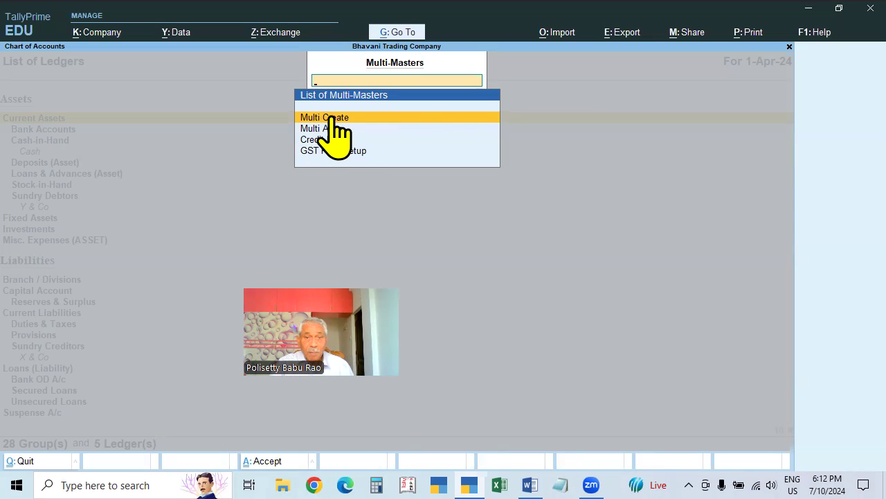
key(Return)
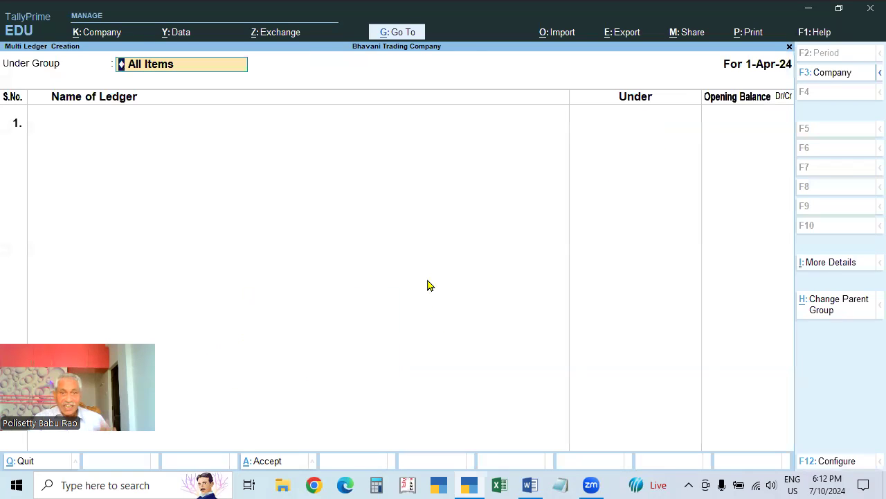
key(Return)
click(156, 62)
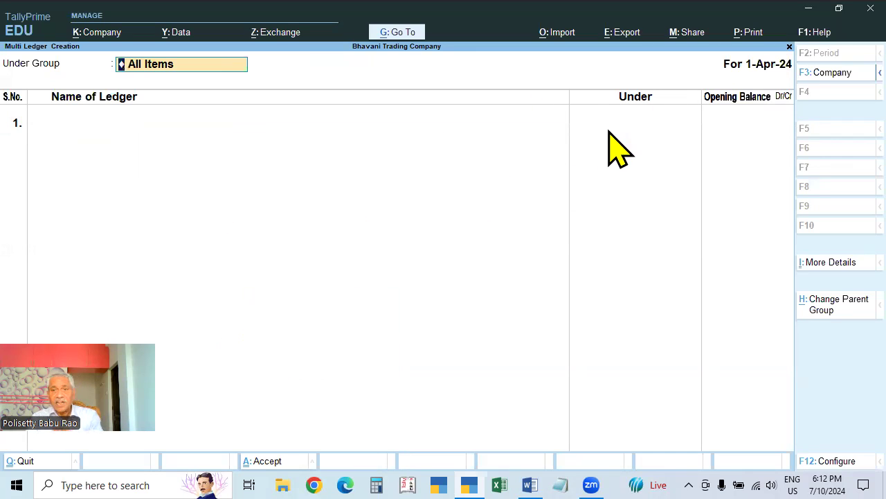
key(Return)
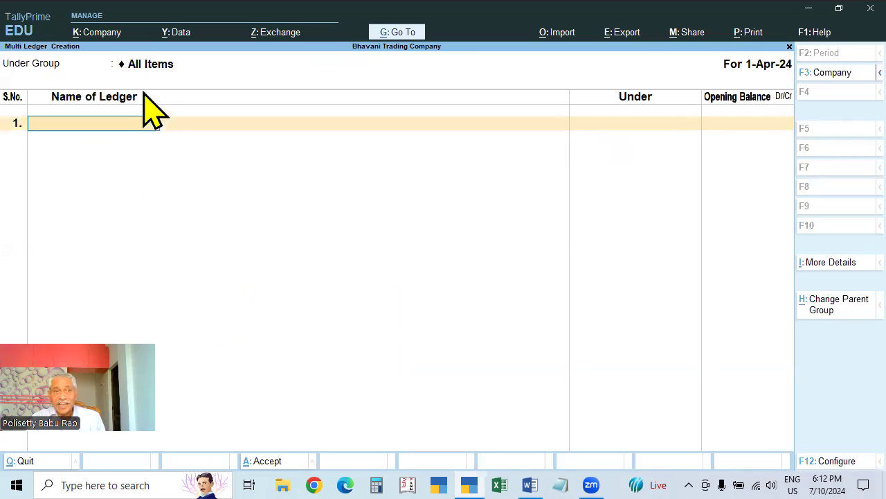
key(BackSpace)
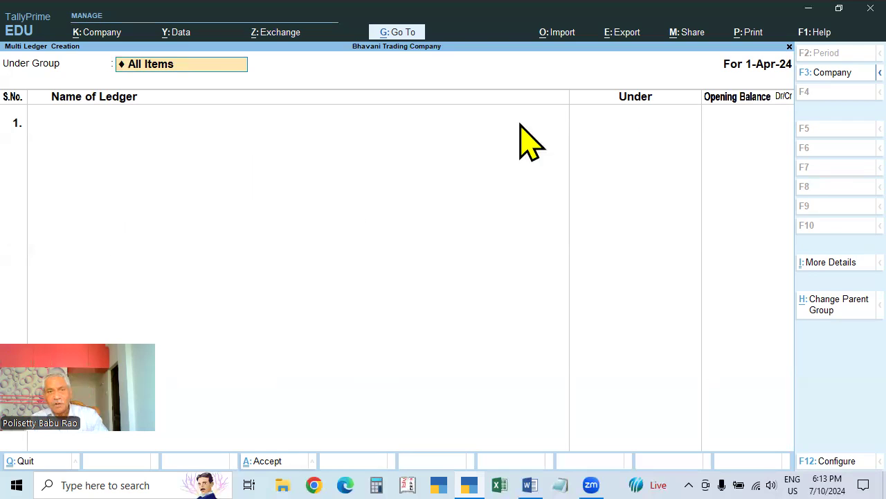
key(Return)
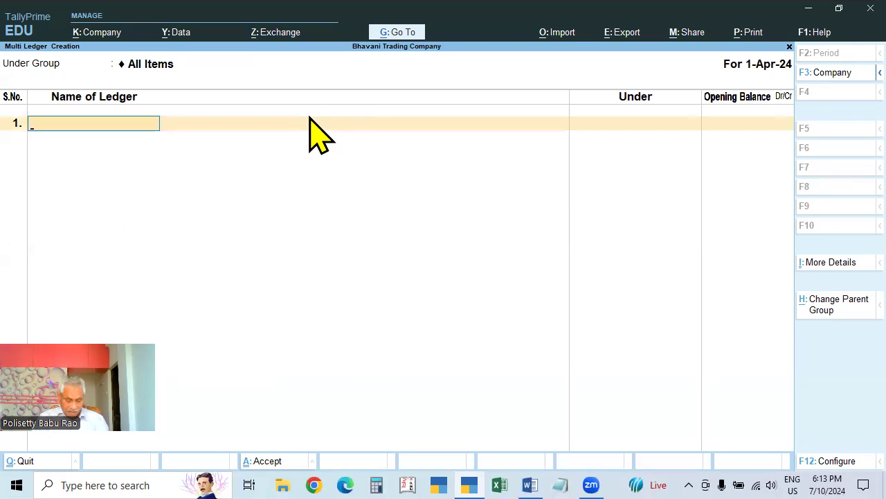
- Add the ledger Telephone Charges under Indirect Expenses in the first row, leaving the opening balance blank
text(T)
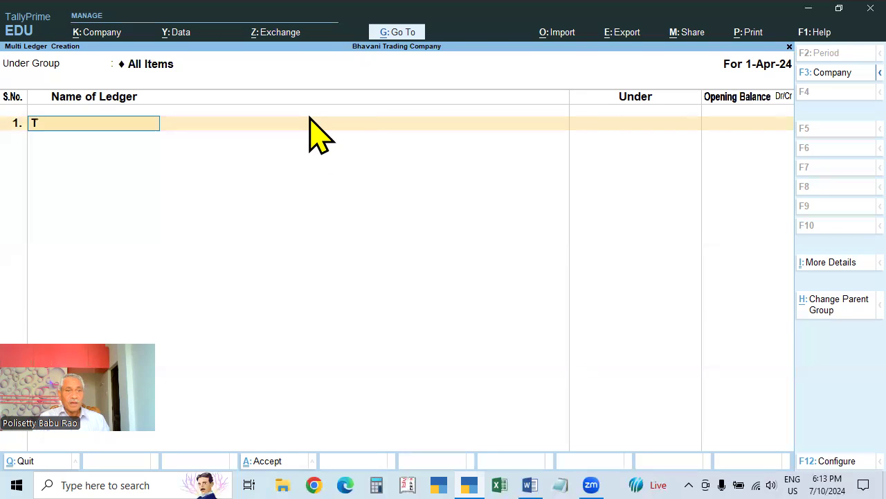
text(elephone Cha)
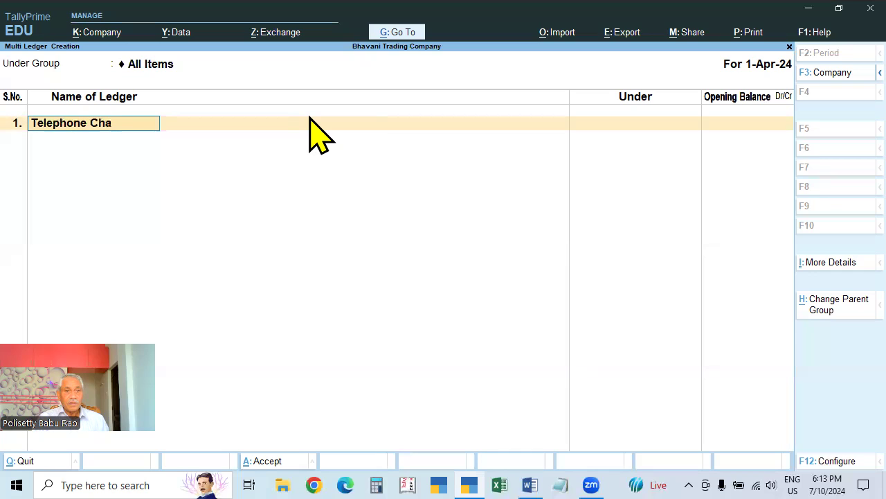
text(rges)
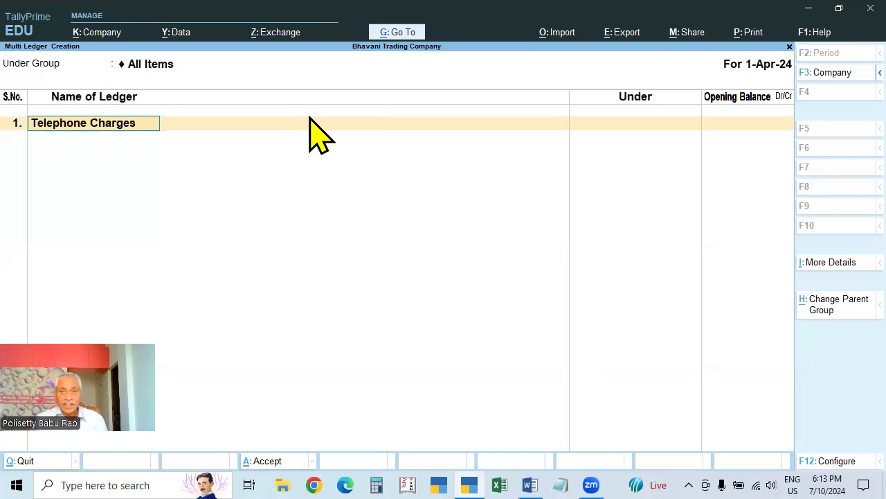
key(Return)
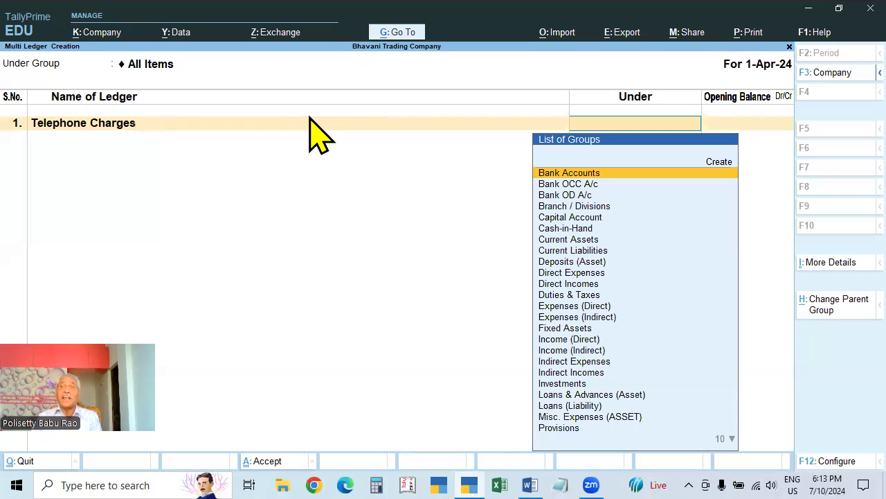
text(Ind)
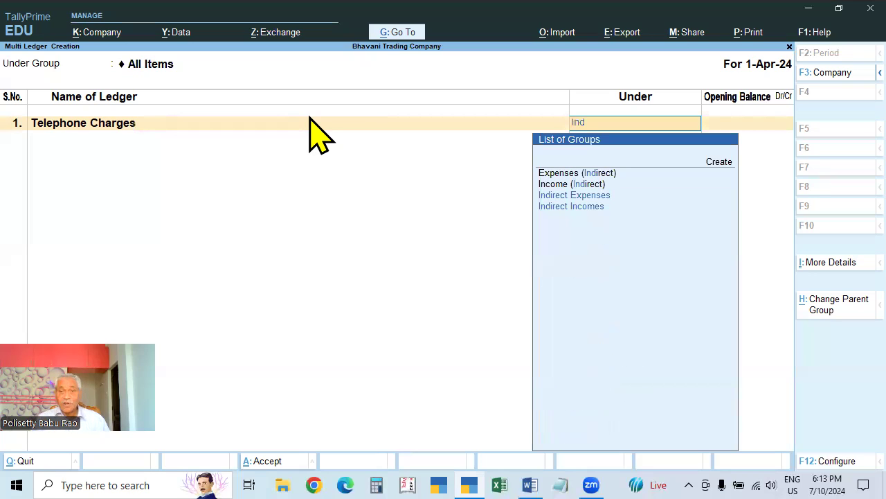
key(Return)
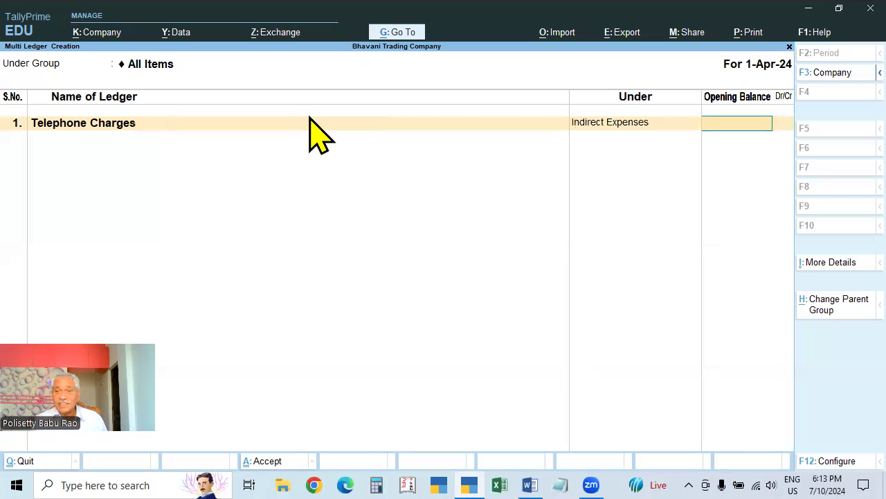
key(Return)
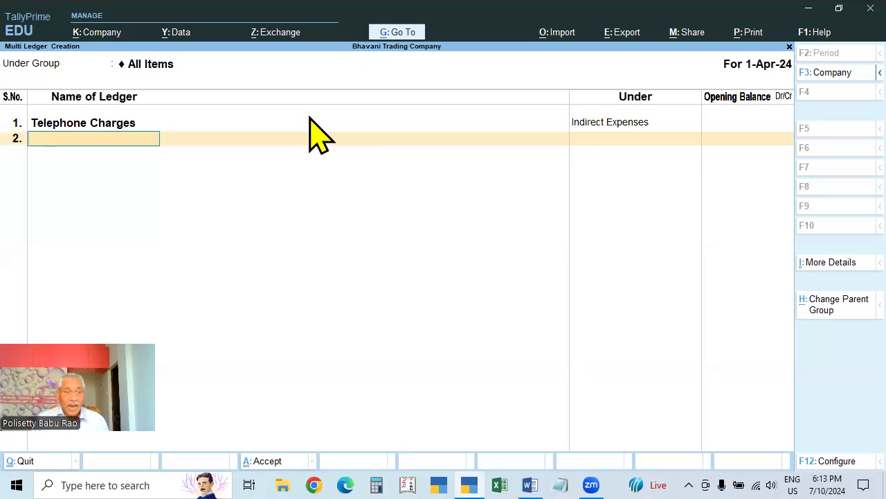
- Add a ledger with the creditor's name under Sundry Creditors in the second row, without an opening balance
text(Rama)
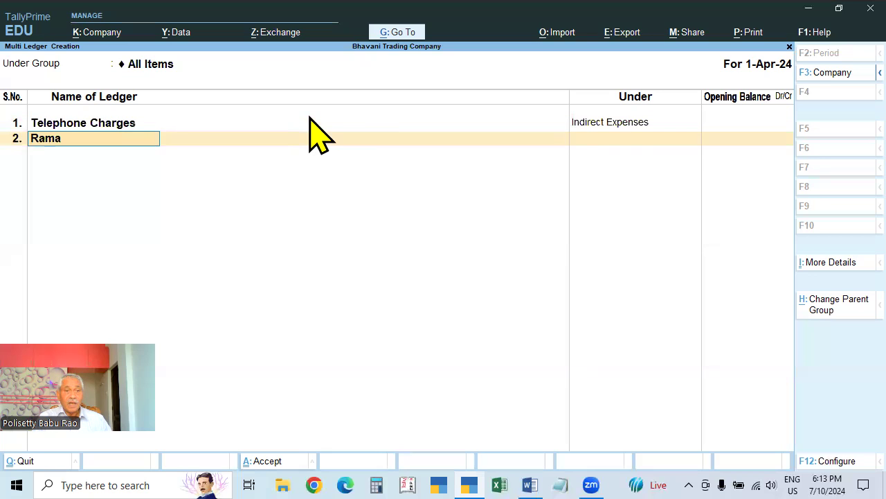
key(Return)
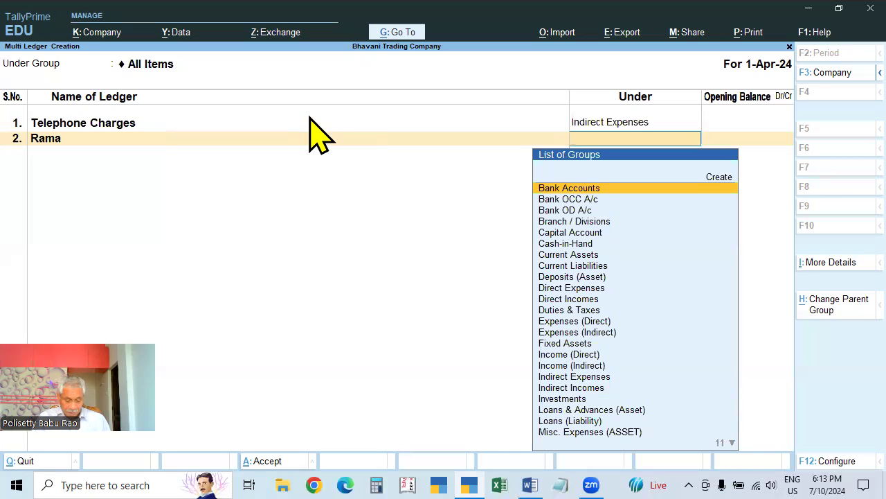
text(Sun)
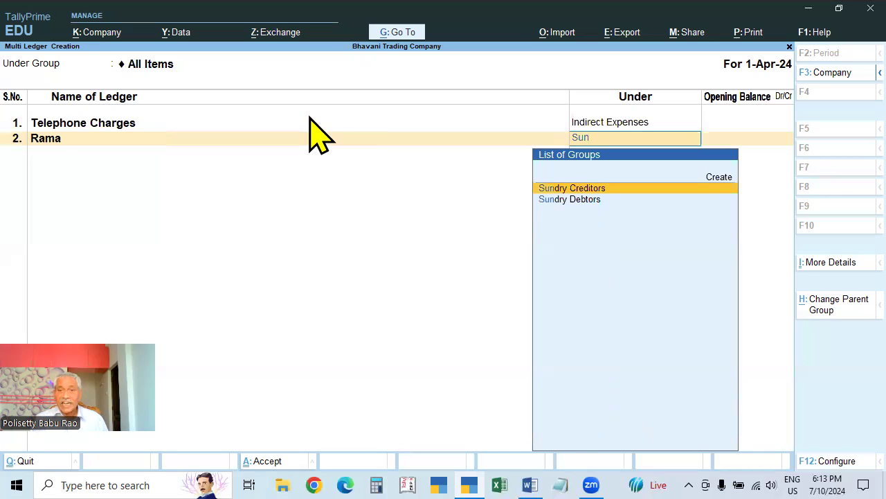
key(Return)
key(Return)
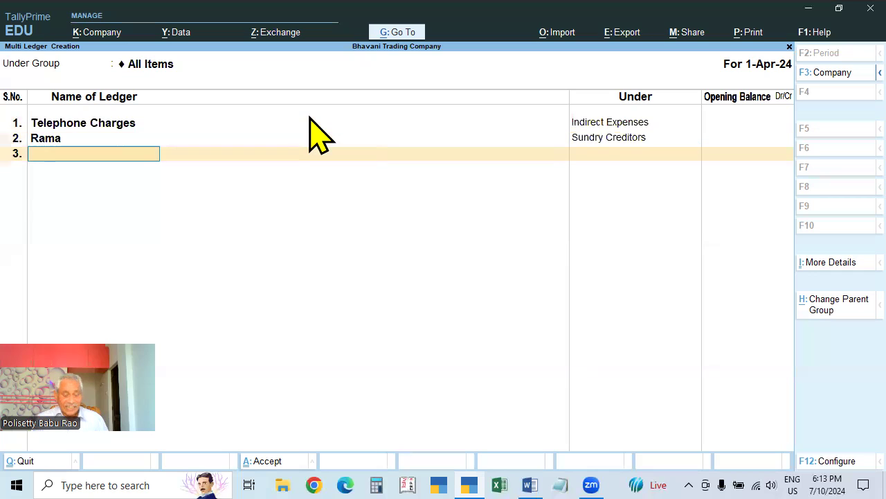
- Add a ledger with the debtor's name under Sundry Debtors in the third row, without an opening balance
text(Raghav)
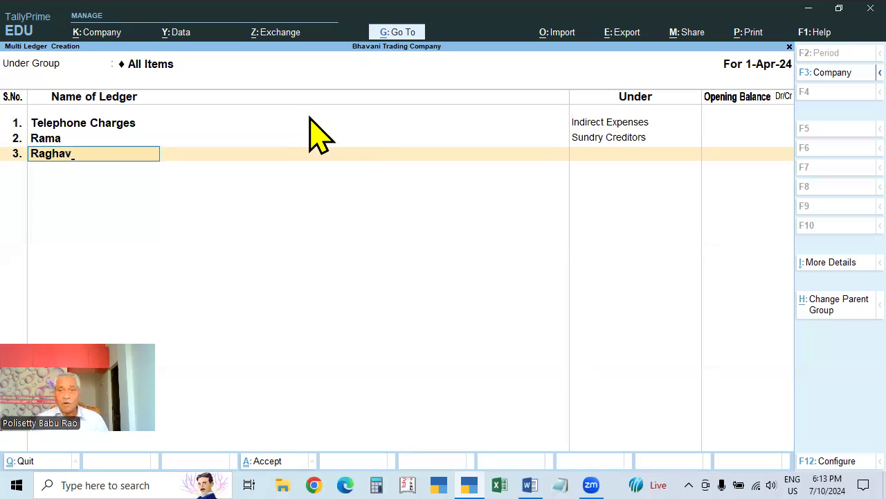
key(Return)
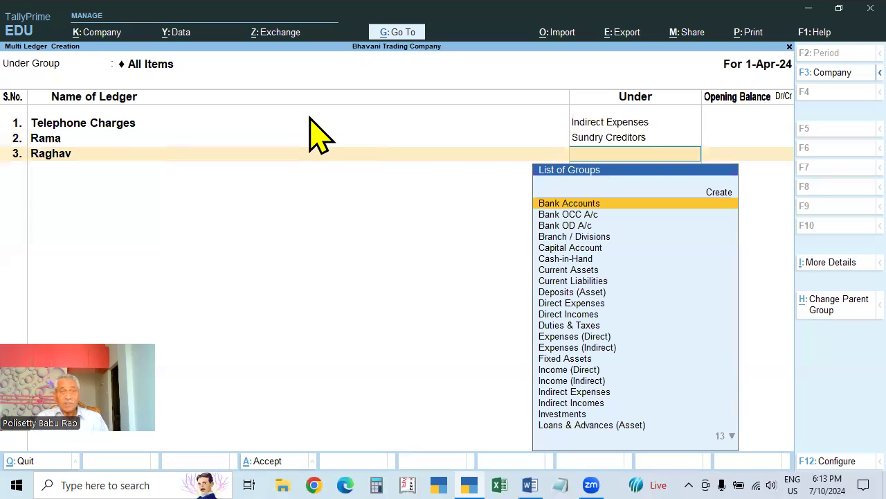
text(Sun)
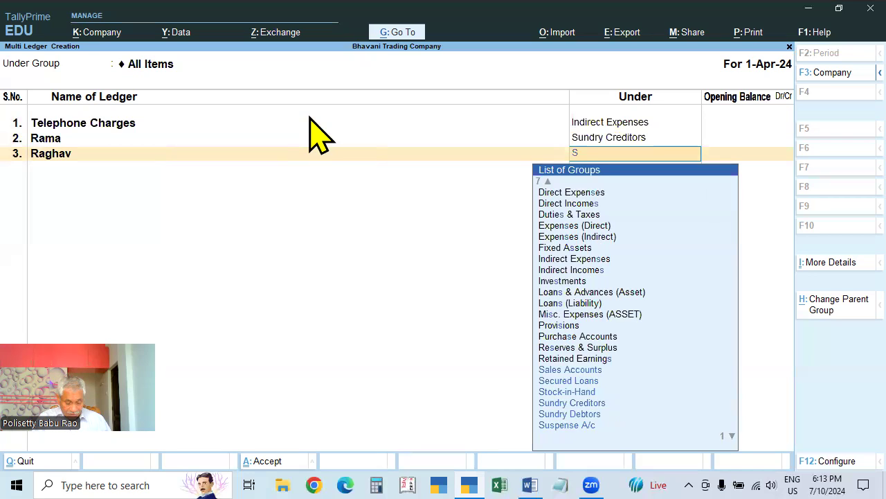
key(Down)
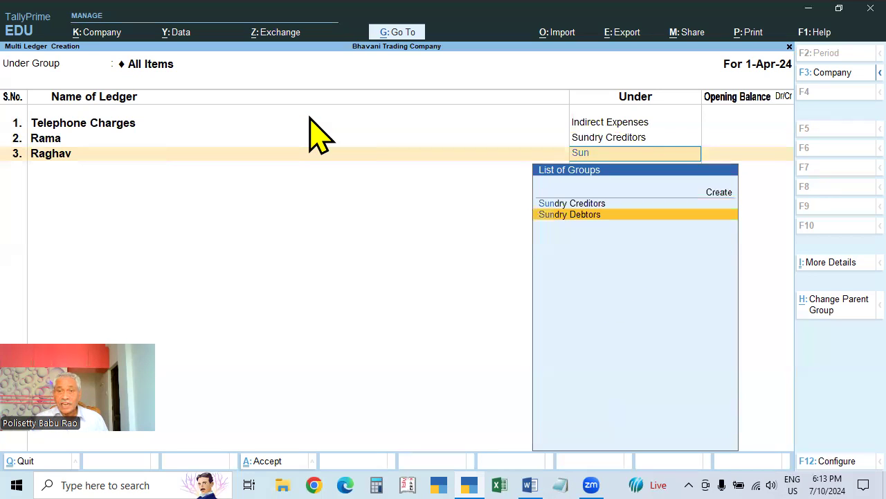
key(Return)
key(Return)
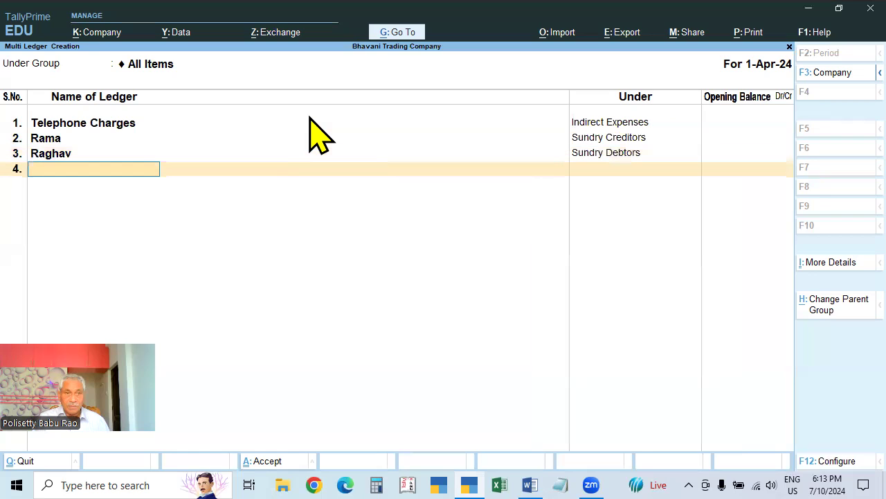
- Add the ledger SBI under Bank Accounts in the fourth row, leaving the opening balance blank
text(Ban)
key(BackSpace)
key(BackSpace)
key(BackSpace)
text(Sbi)
key(BackSpace)
key(BackSpace)
text(BI)
key(Return)
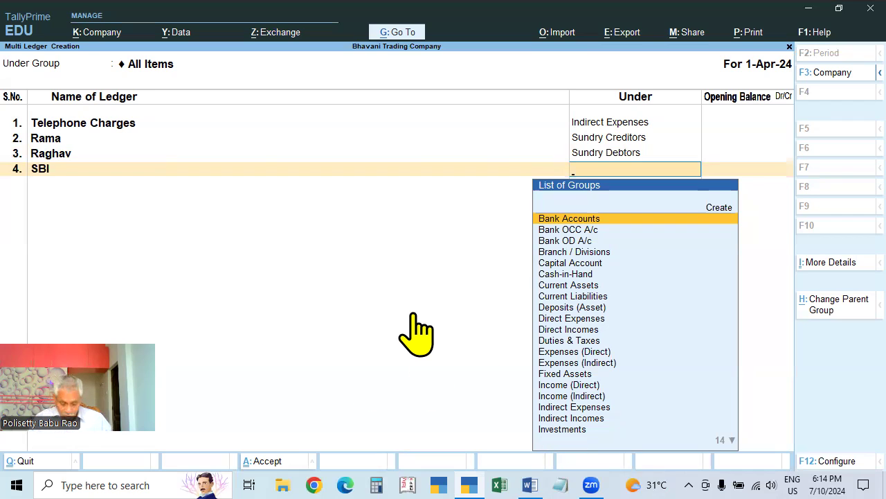
text(L)
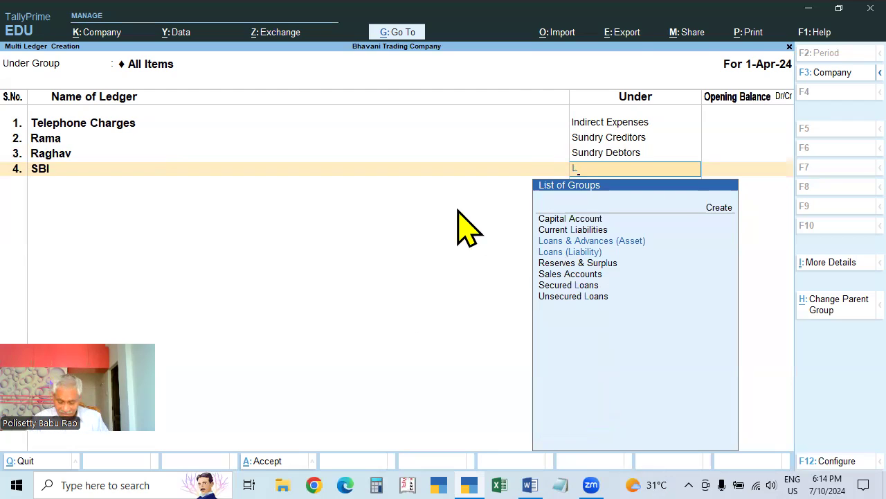
key(BackSpace)
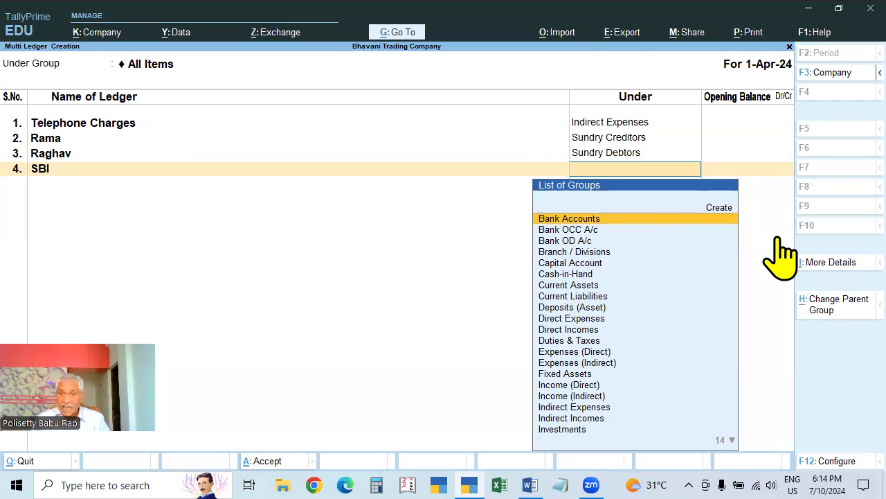
key(Return)
key(Return)
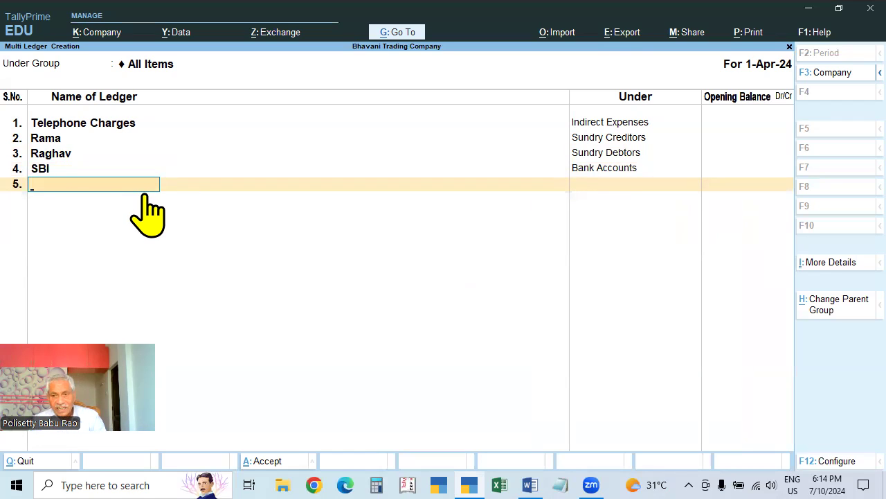
- Finish the ledger entries after the fourth row and save the whole batch of new ledgers
key(Return)
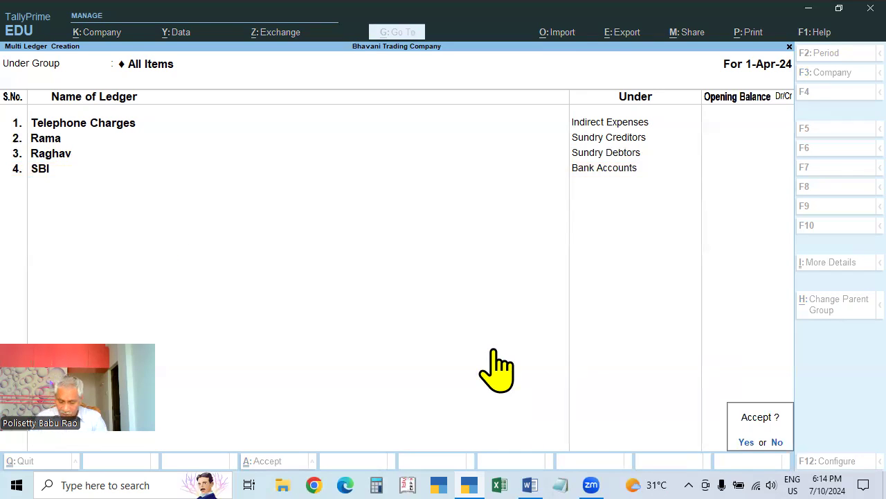
key(n)
key(Return)
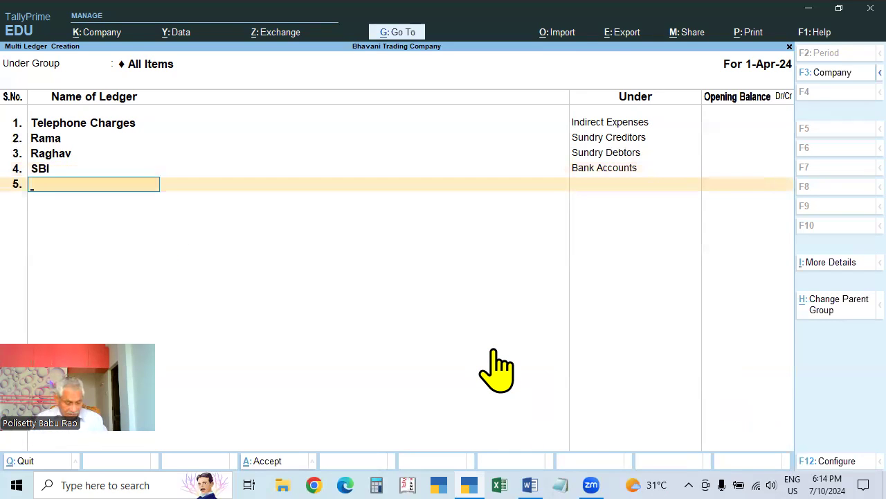
key(ctrl)
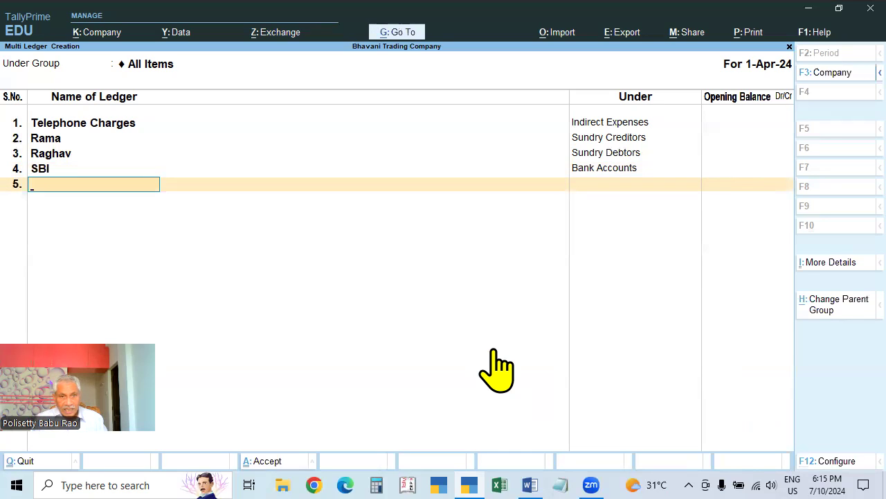
key(Return)
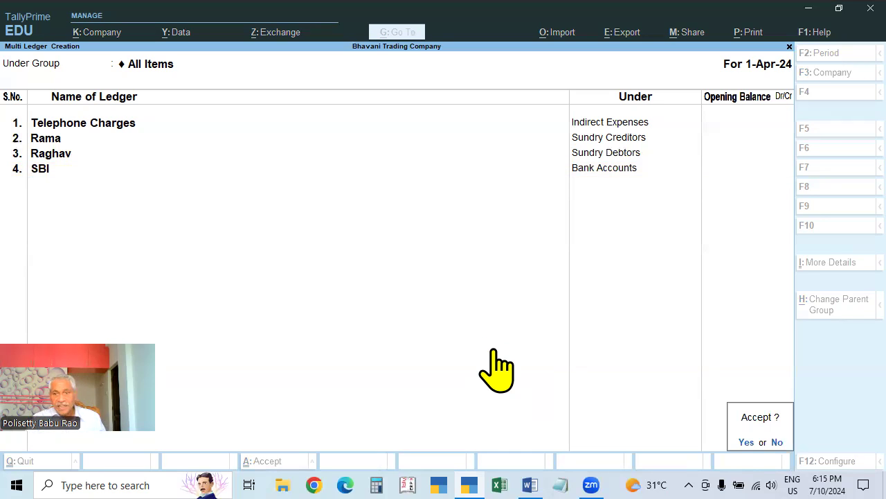
click(770, 427)
key(Return)
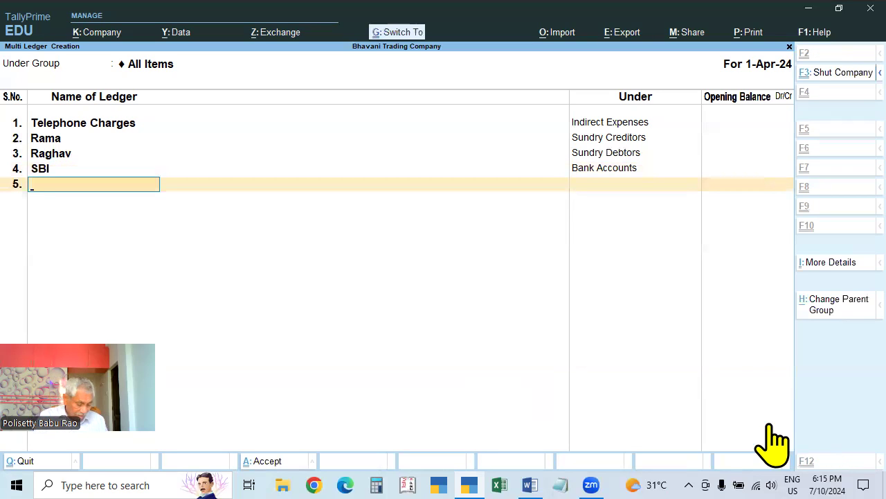
key(ctrl+a)
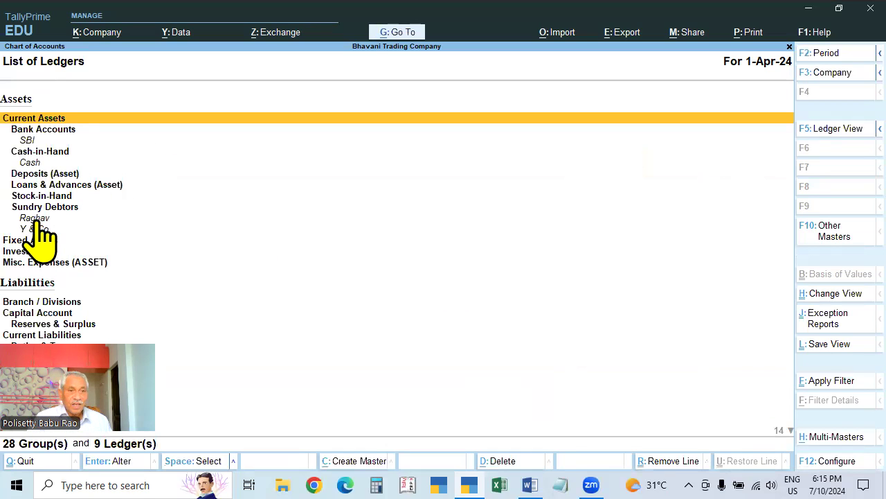
- Examine the list of ledgers from Current Assets down to Sales Accounts for the new ledgers under their parent groups
key(Down)
key(Down)
key(Down)
key(Down)
key(Down)
key(Down)
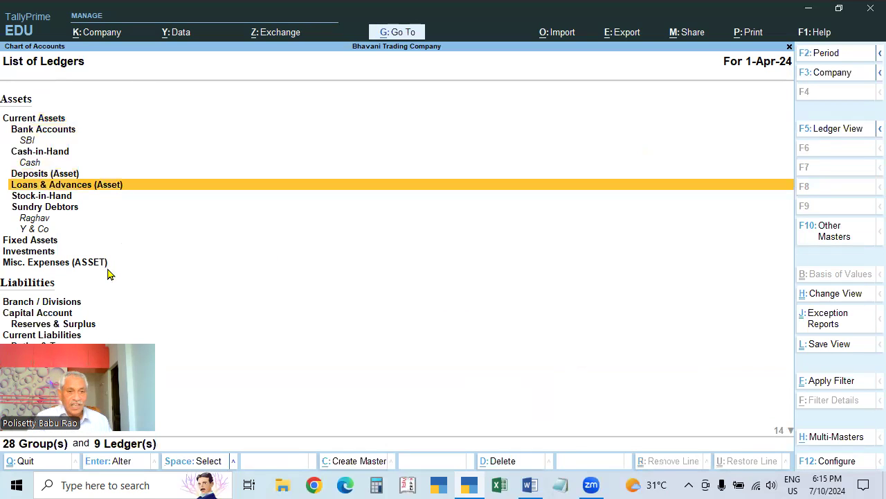
click(59, 392)
key(Down)
key(Down)
key(Down)
key(Down)
key(Down)
key(Down)
key(Down)
key(Down)
key(Down)
key(Down)
key(Down)
key(Down)
key(Down)
key(Down)
key(Down)
key(Down)
key(Down)
key(Down)
key(Down)
key(Down)
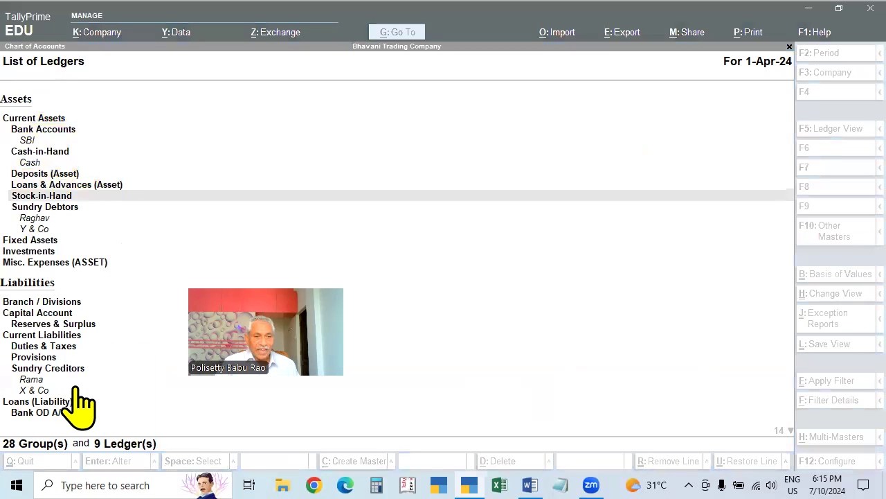
key(Down)
key(Down)
key(Down)
key(Down)
key(Down)
key(Down)
key(Down)
key(Down)
key(Down)
key(Down)
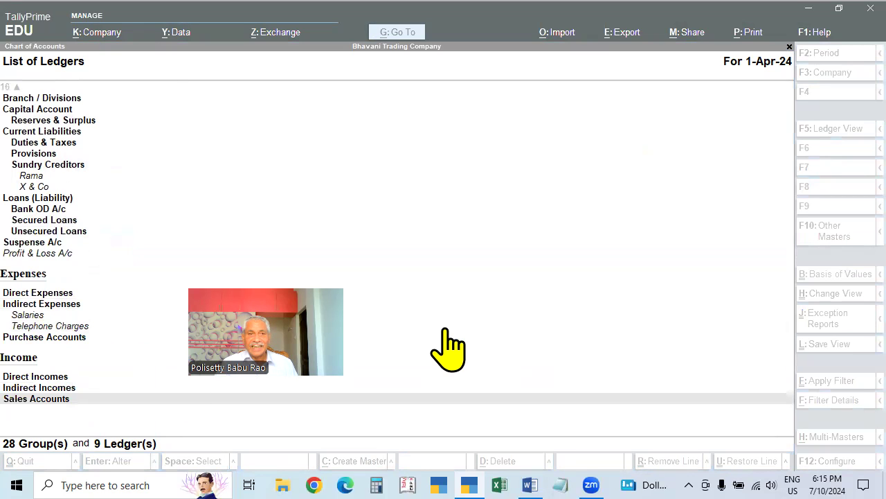
key(Down)
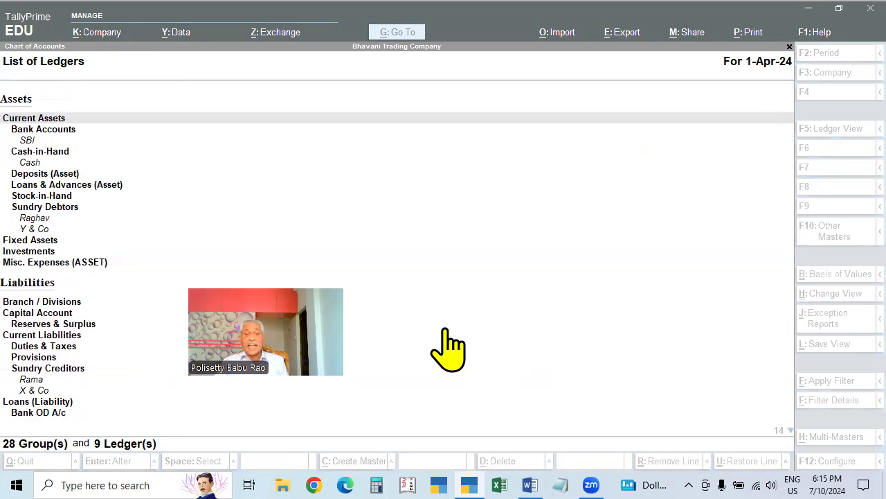
click(445, 328)
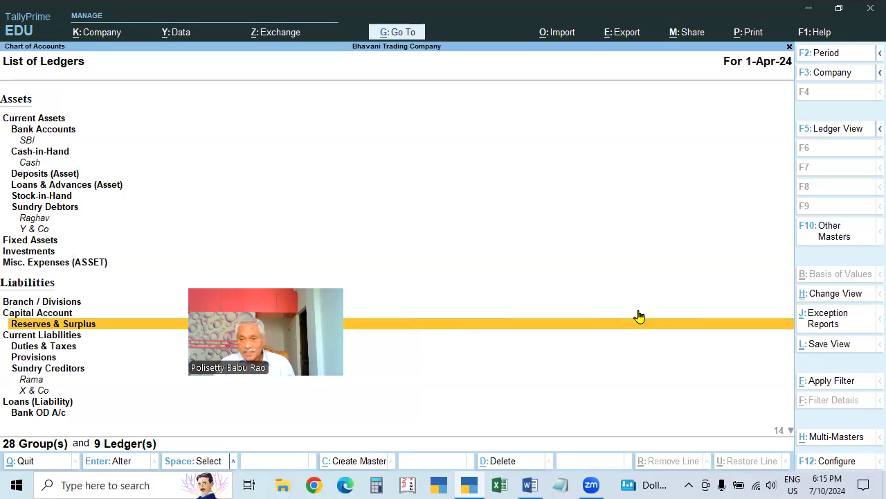
- Open Multi Create for ledgers from the list of ledgers and set Sundry Debtors as the parent group
click(837, 437)
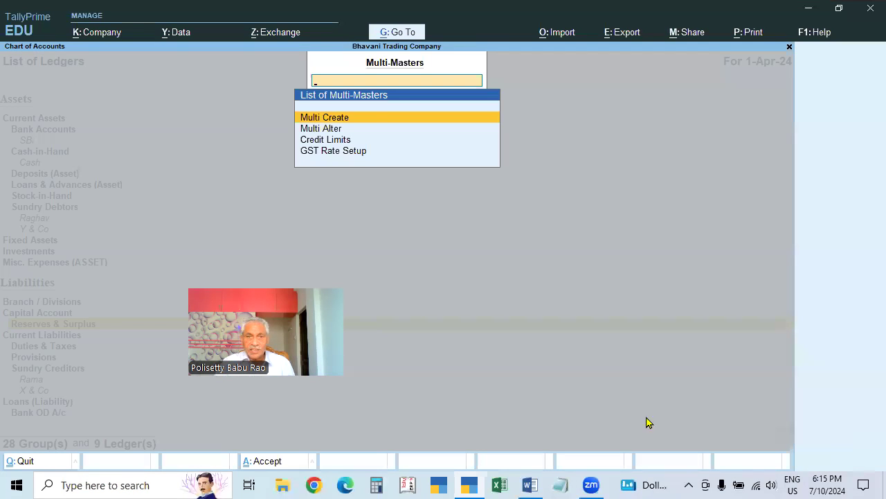
key(Return)
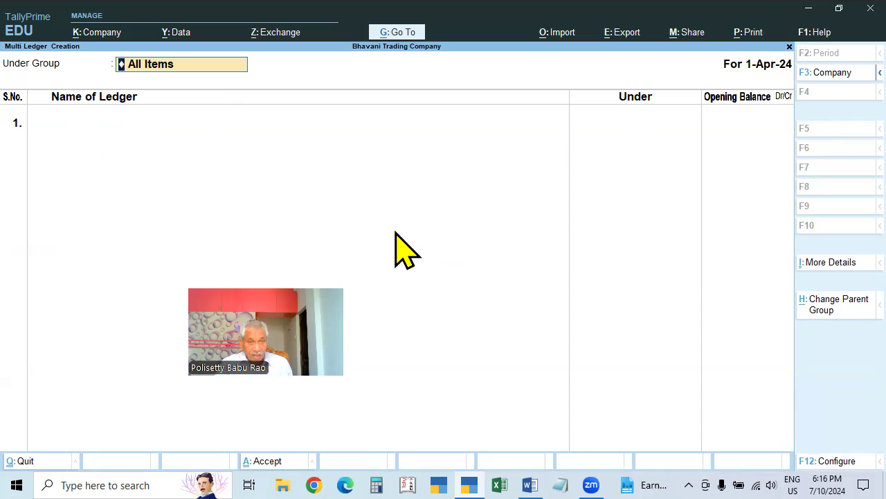
key(BackSpace)
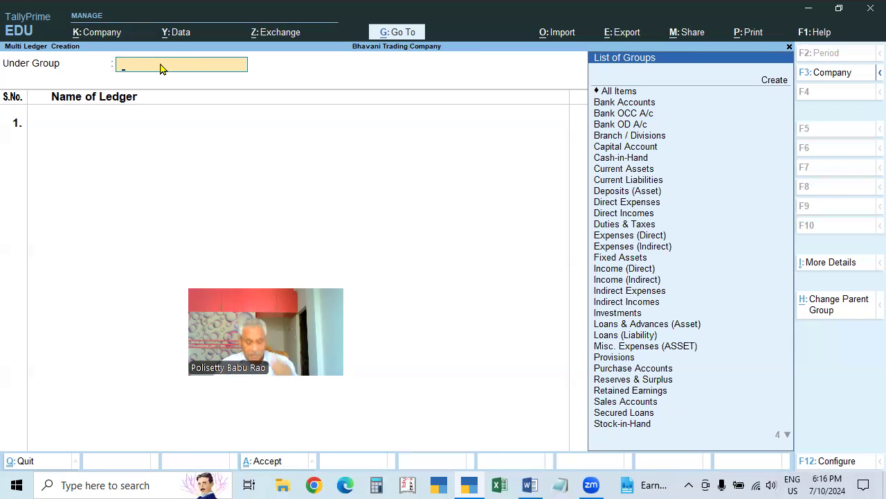
text(Sun)
key(Down)
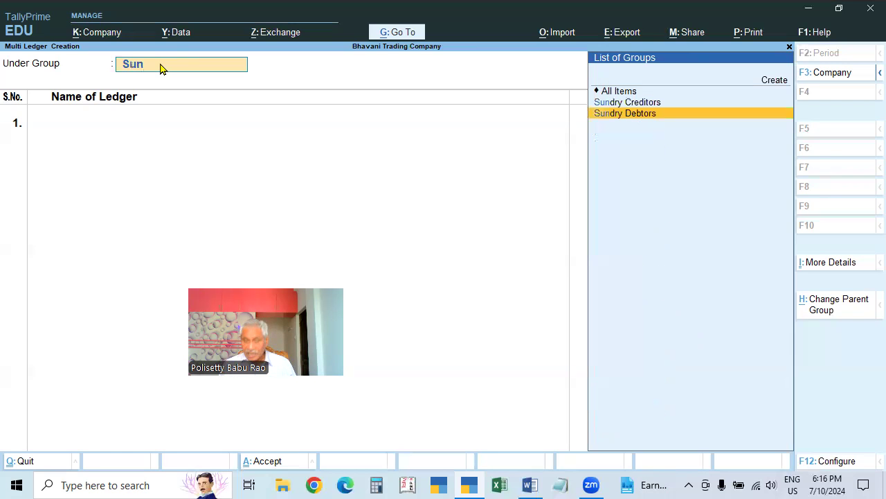
key(Return)
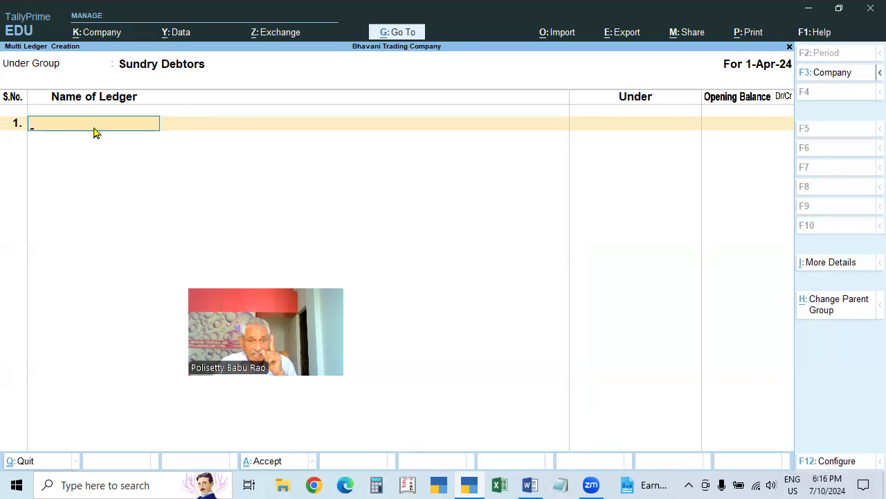
- Add the ledgers "A & Co.," and "B & Co.," without opening balances and save them
text(A & Co.,)
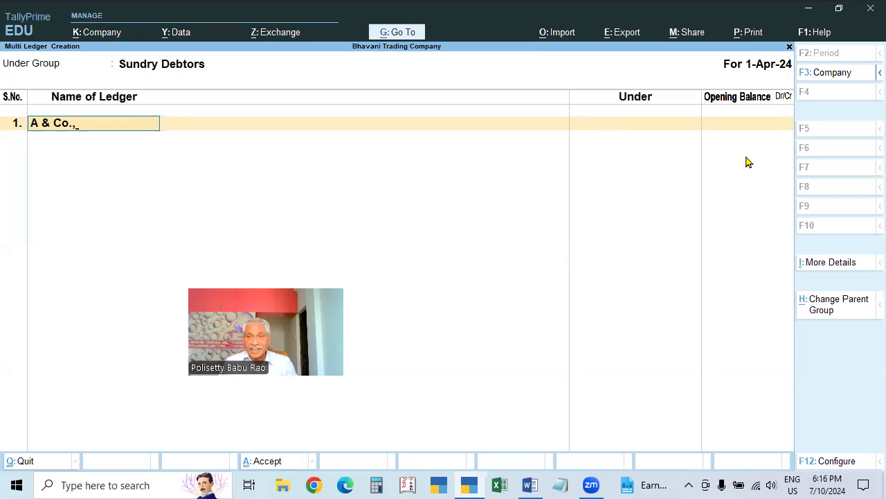
key(Return)
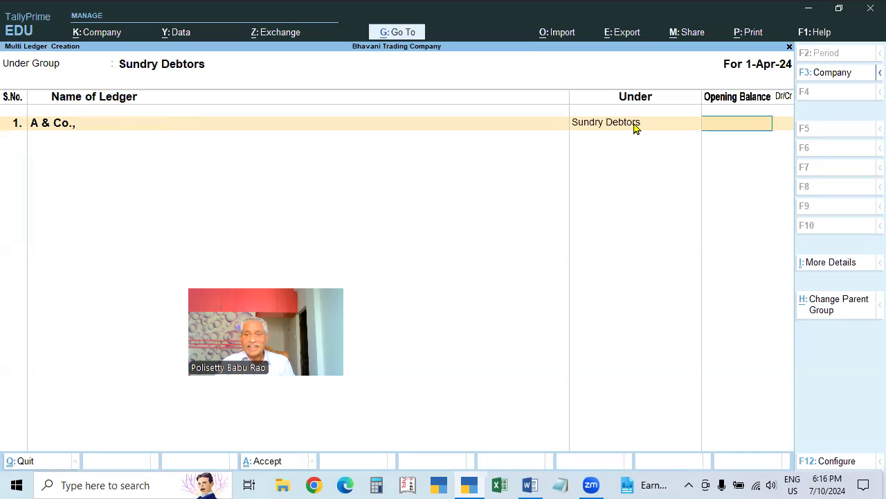
key(Return)
text(B & Co.,)
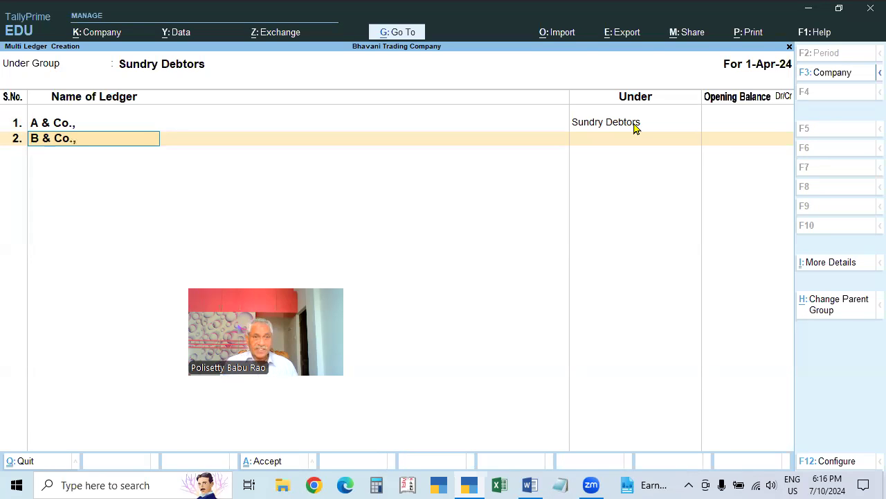
key(Return)
key(Return)
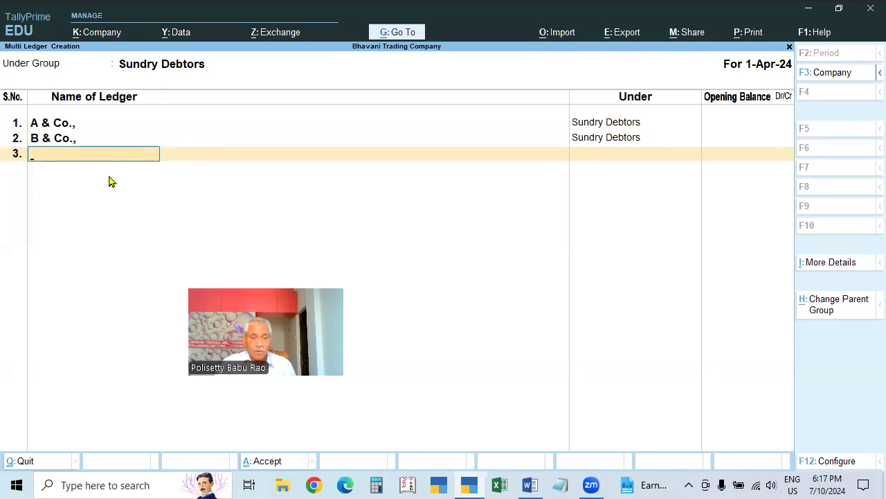
key(ctrl)
key(ctrl+a)
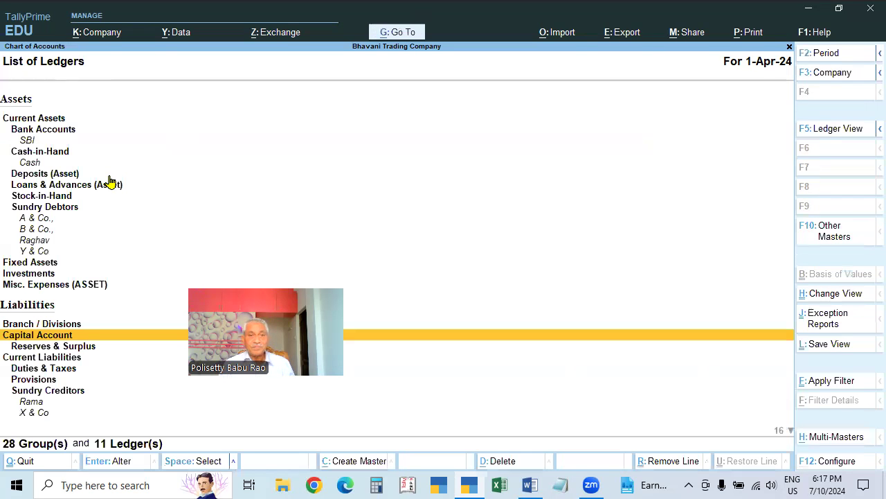
- Open Multi Create for ledgers again and set Sundry Creditors as the parent group
click(819, 434)
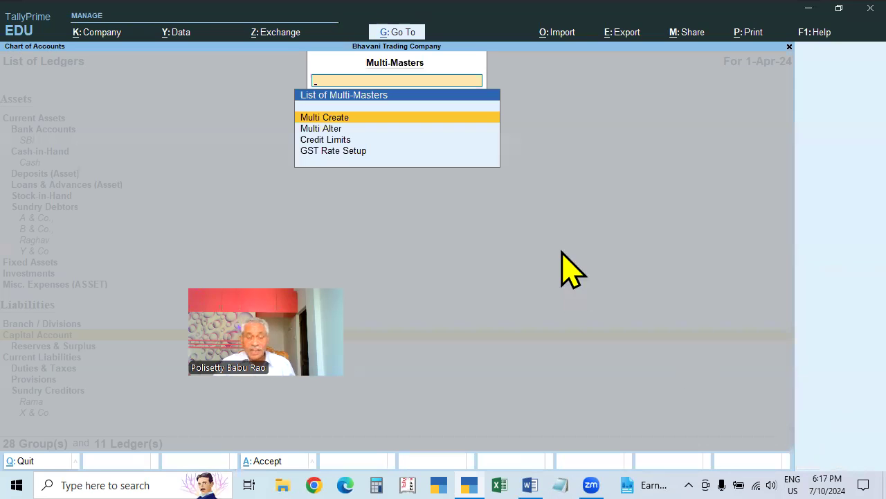
key(Return)
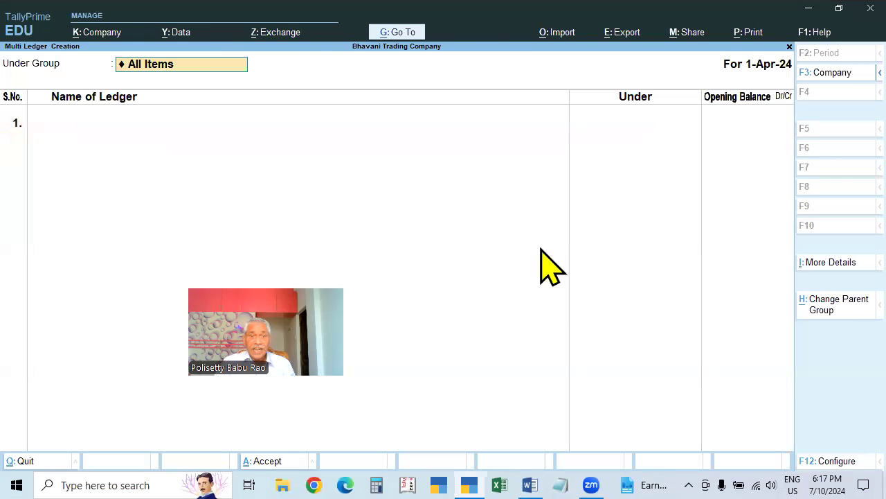
click(233, 75)
text(Sun)
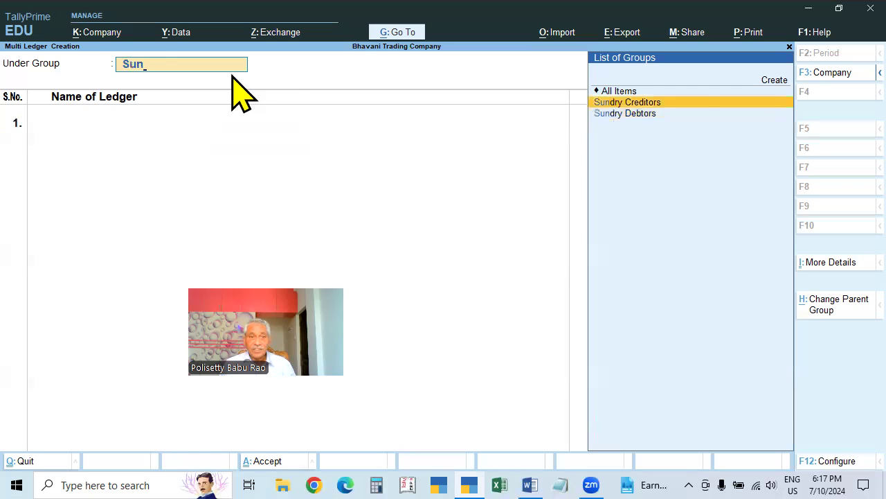
key(Return)
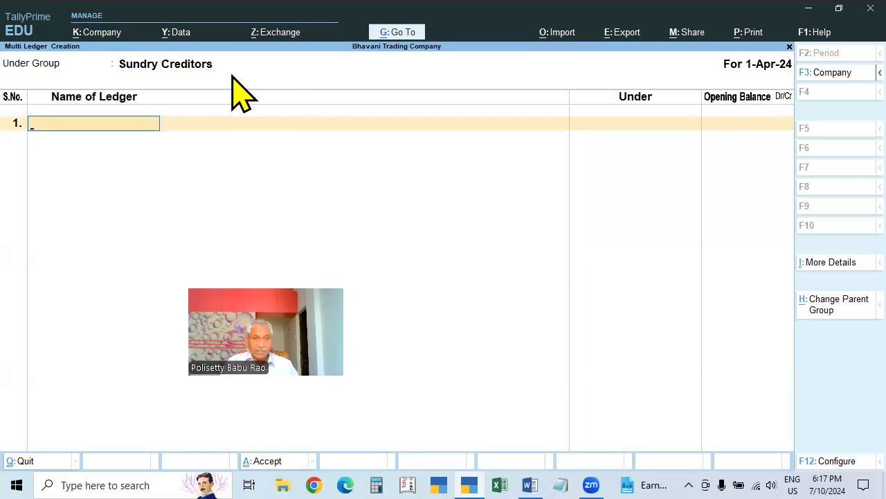
- Add two ledgers named after individual creditors under Sundry Creditors, leaving their opening balances blank
text(Subba)
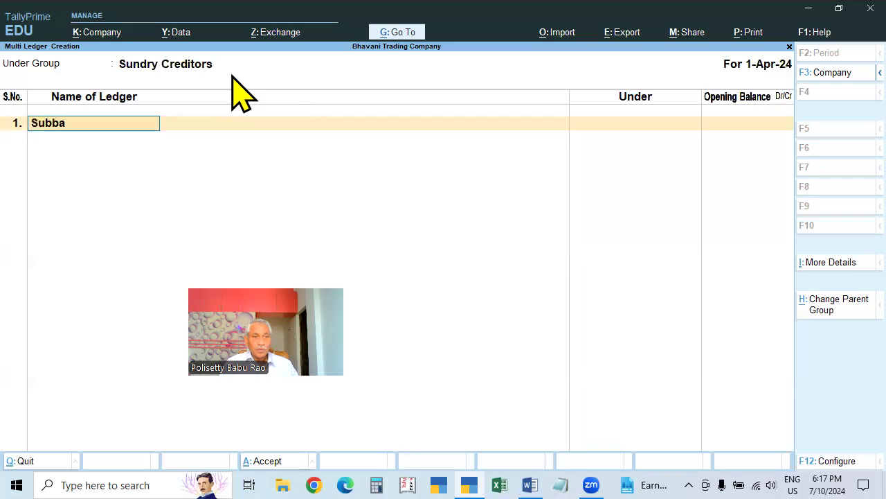
text(rao)
key(Return)
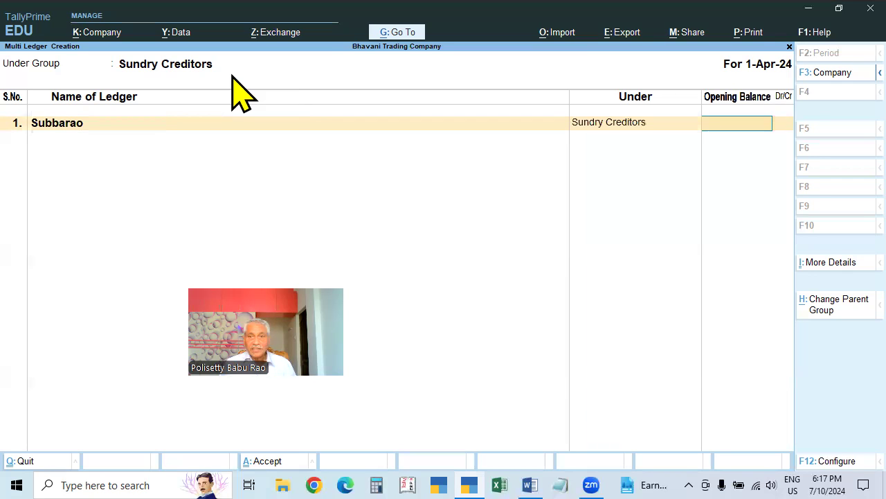
key(Return)
text(Raman)
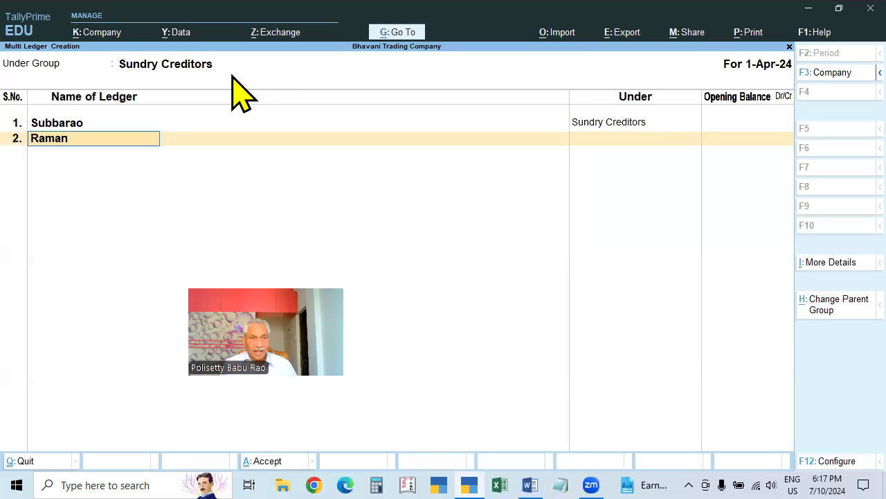
text(a)
key(Return)
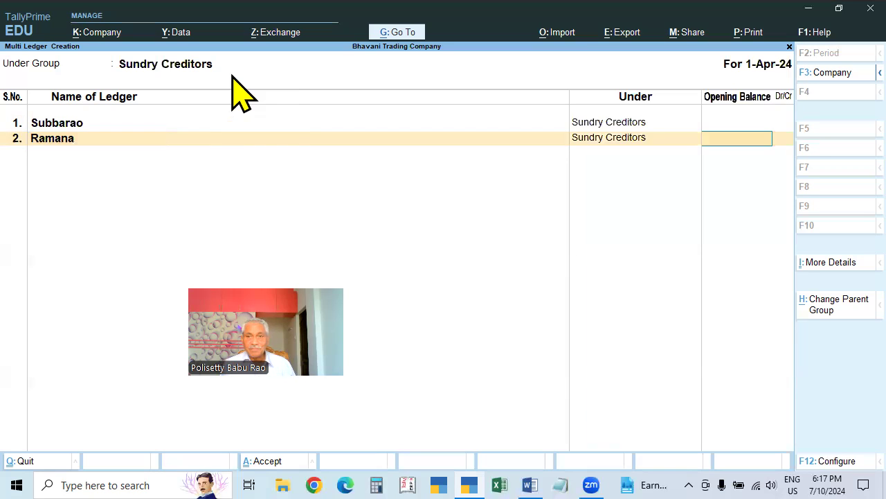
key(Return)
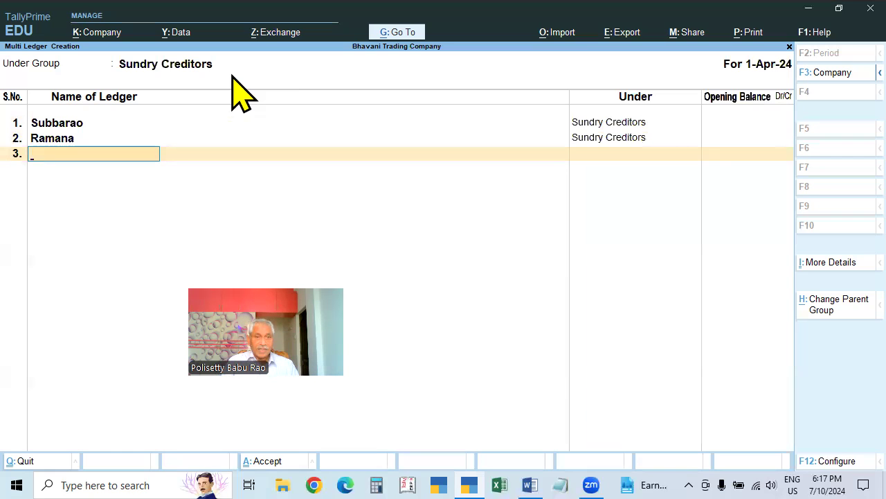
- Add the ledger "Savitha Traders" without an opening balance and save all the entered creditor ledgers
text(Sa)
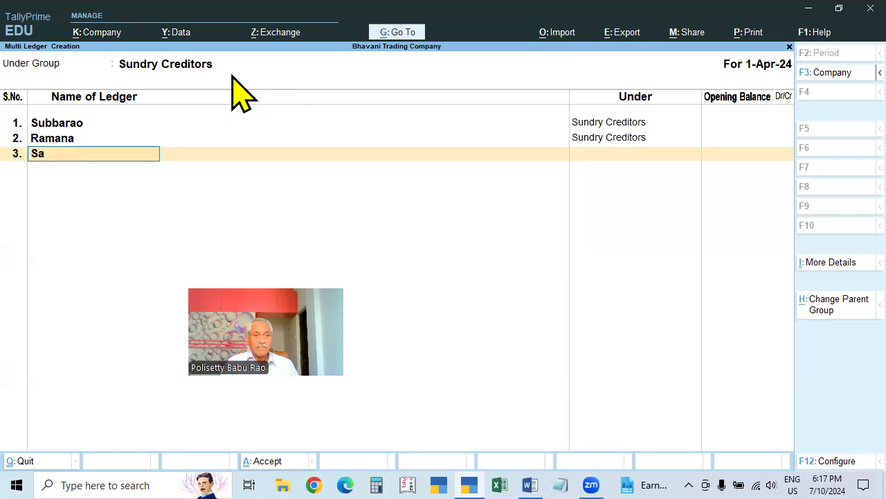
text(vitha Traders)
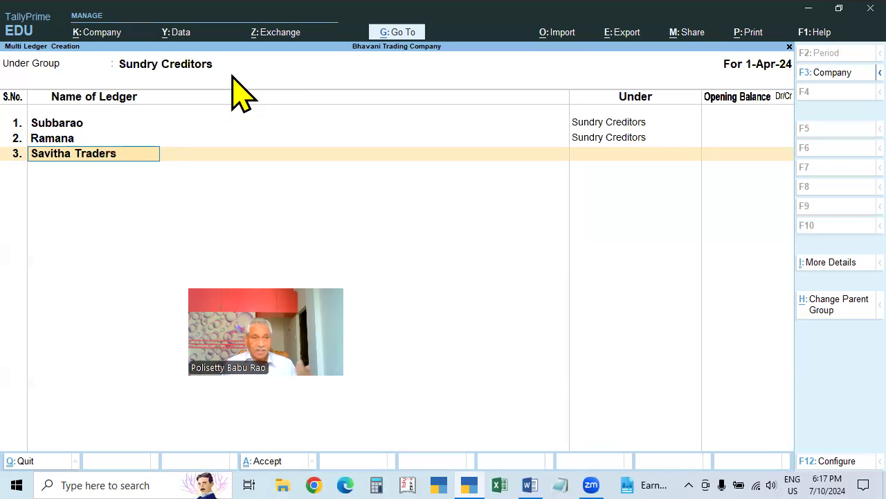
key(Return)
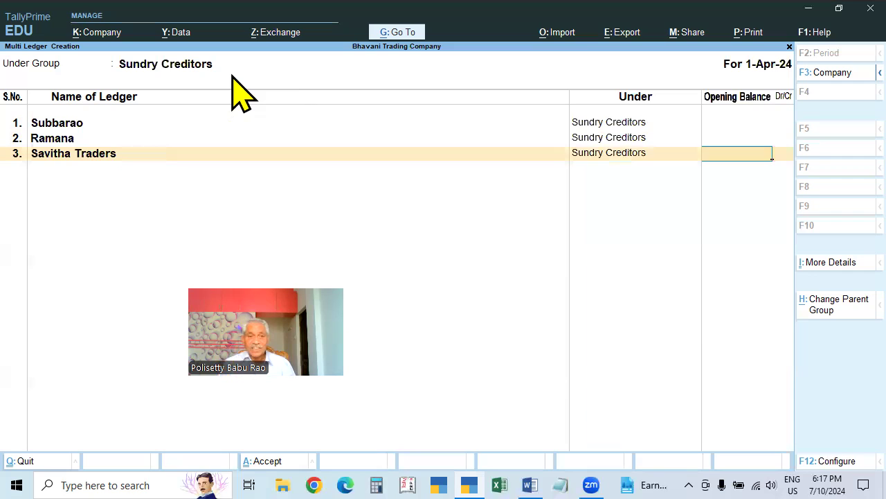
key(Return)
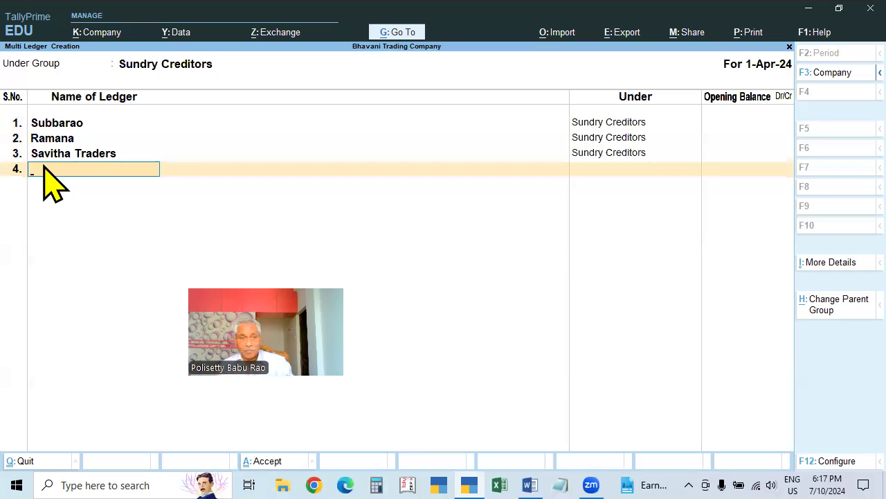
key(ctrl+a)
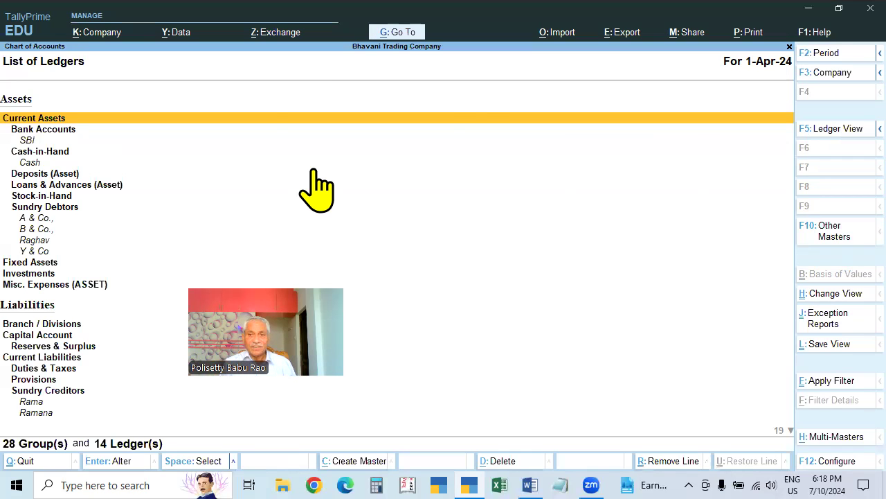
- View the ledgers available for alteration and return to the Gateway of Tally
key(Escape)
key(Escape)
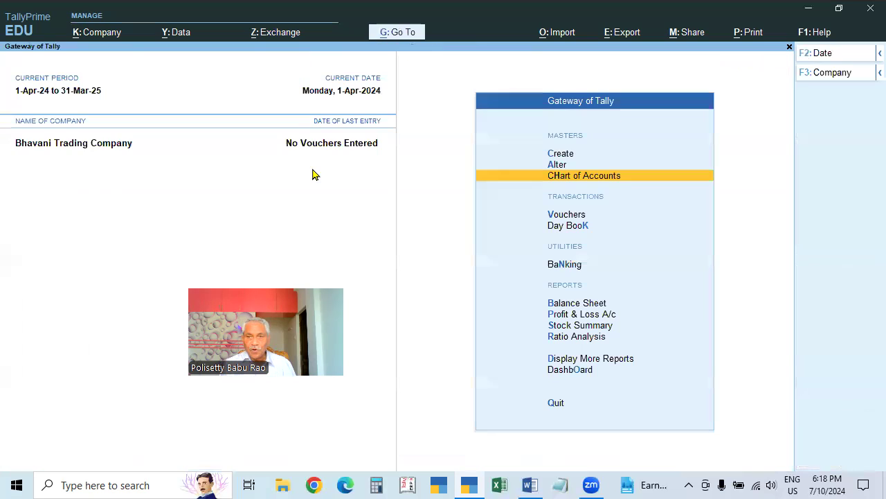
key(Up)
key(Return)
key(Down)
key(Return)
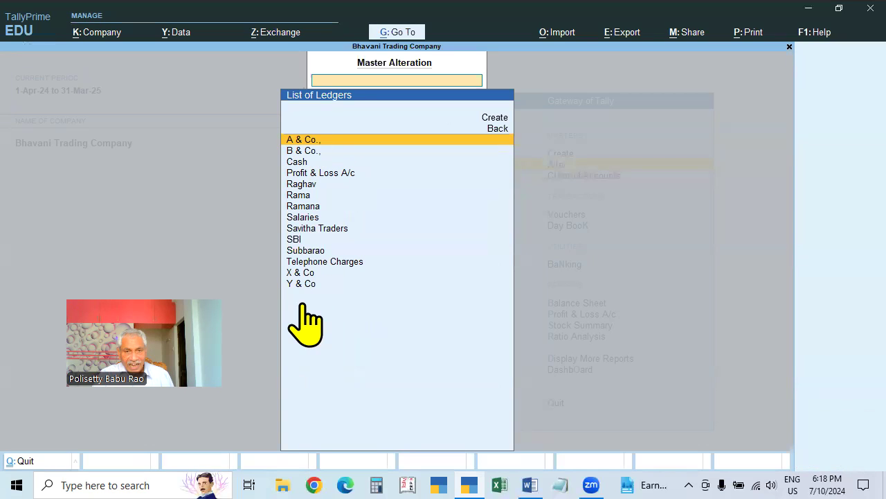
key(Escape)
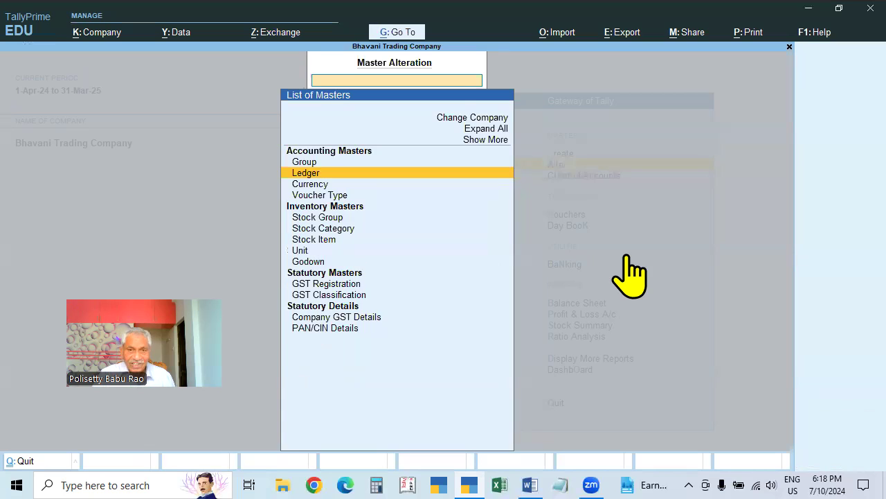
key(Escape)
- Switch to the Tallyprime Syllabus document in Word, read the ledger creation topic, and return to TallyPrime
click(530, 485)
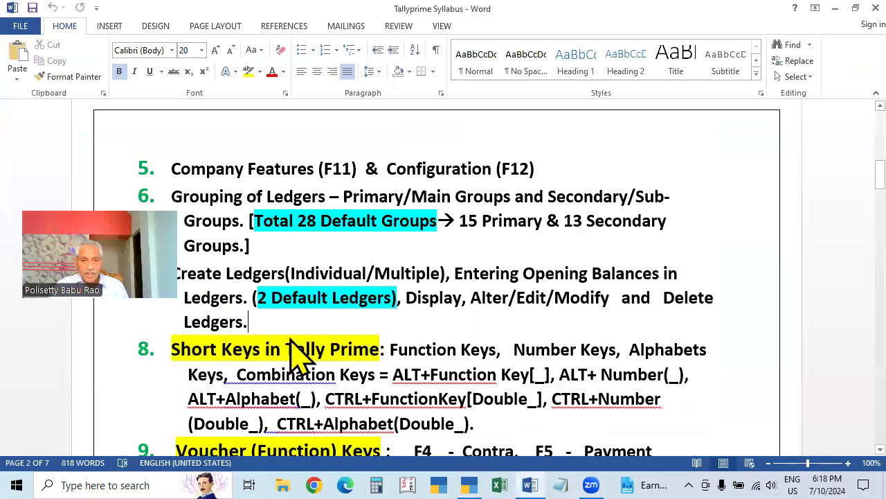
scroll(305, 352, up, 2)
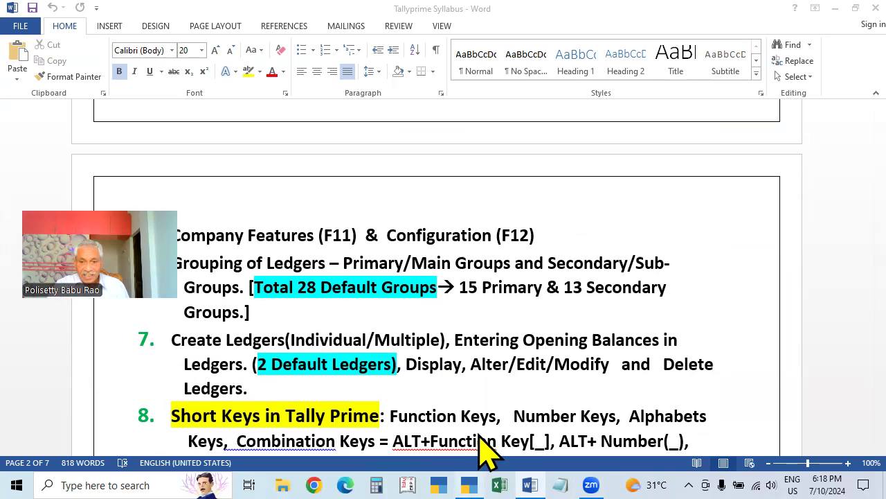
key(alt+Tab)
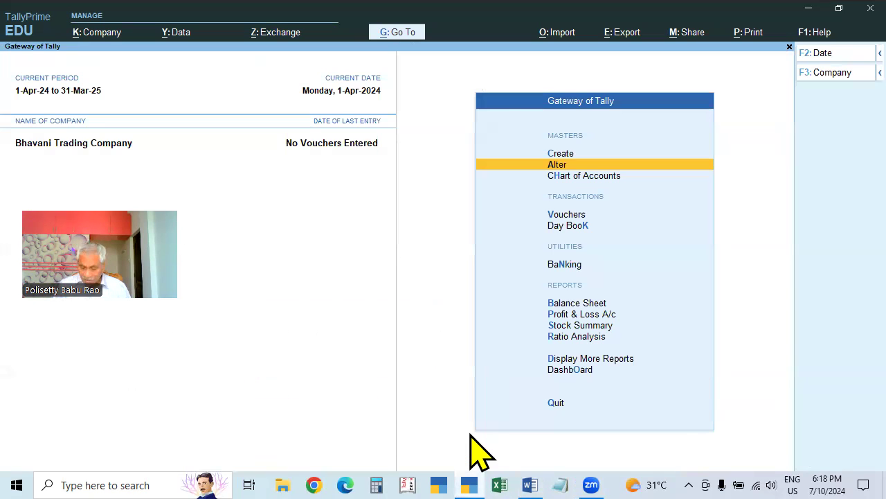
- Open the list of ledgers in the Chart of Accounts
key(Down)
key(Return)
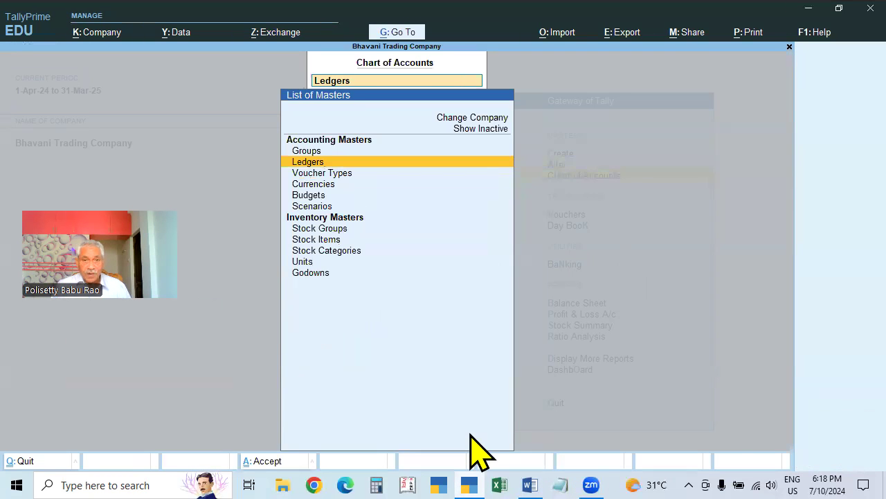
key(Return)
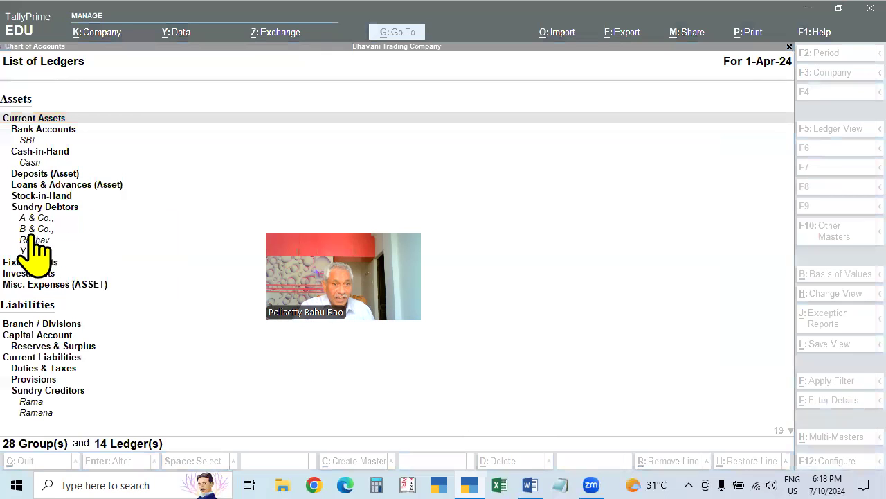
- Examine the ledgers grouped under Sundry Debtors and Sundry Creditors for the new entries, and close the Chart of Accounts
key(Down)
key(Down)
key(Down)
key(Down)
key(Down)
key(Down)
key(Down)
key(Down)
key(Down)
key(Down)
key(Down)
key(Down)
key(Down)
key(Down)
key(Down)
key(Down)
key(Down)
key(Down)
key(Down)
key(Down)
key(Down)
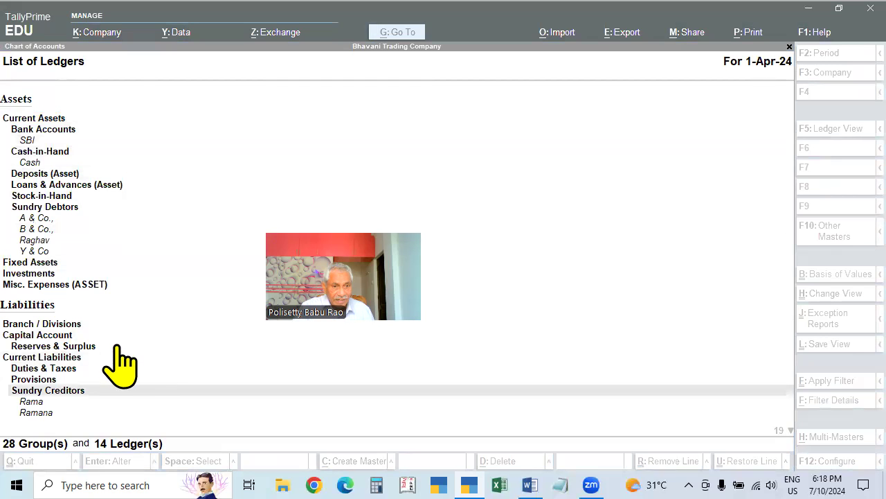
key(Down)
key(Down)
key(Down)
key(Down)
key(Down)
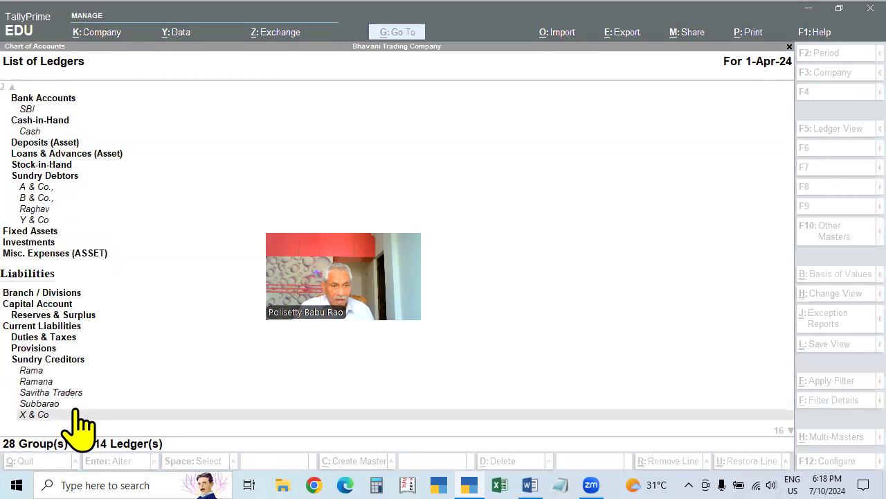
key(Down)
key(Up)
key(Up)
key(Up)
key(Up)
key(Up)
key(Up)
key(Up)
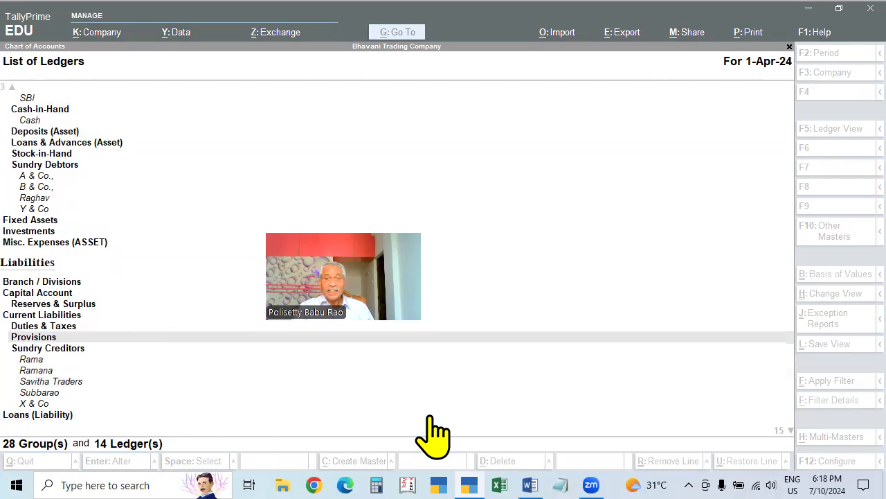
click(584, 272)
key(Escape)
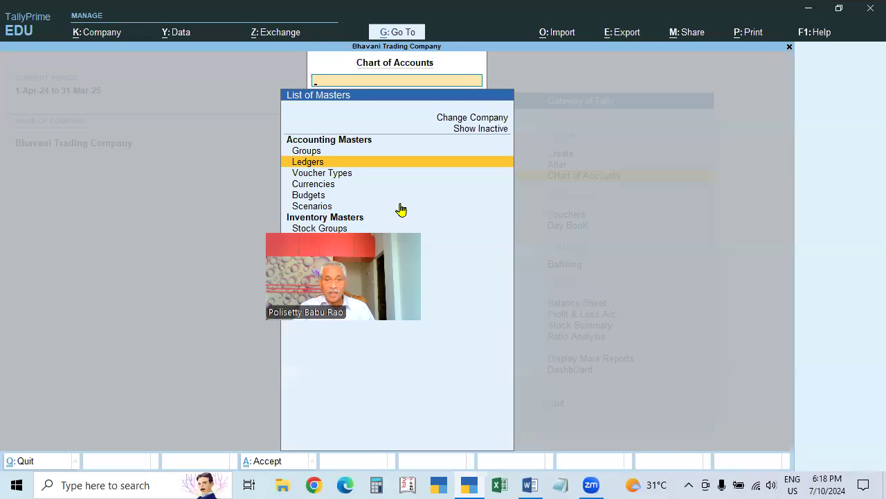
key(Escape)
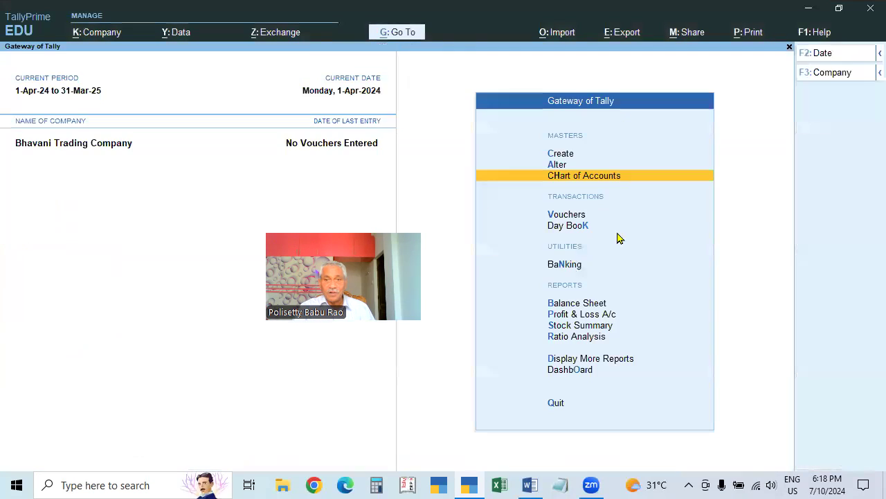
- Open the ledger "A & Co.," for alteration
click(557, 165)
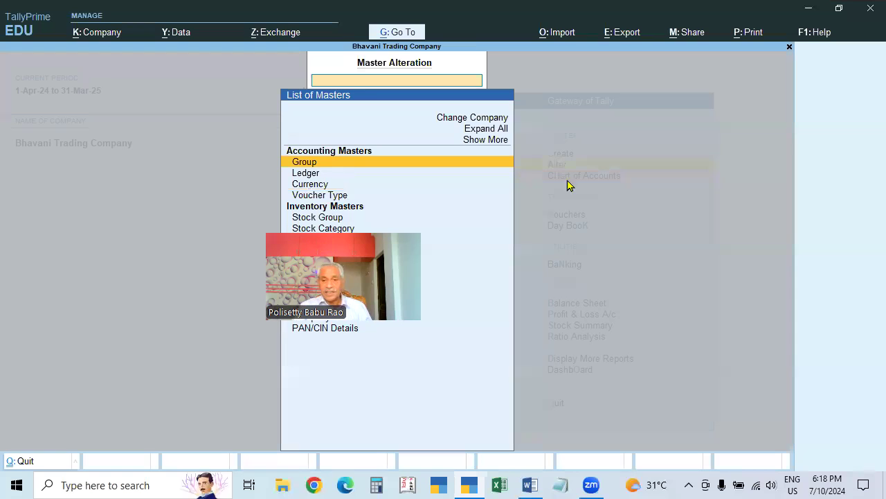
key(Down)
key(Return)
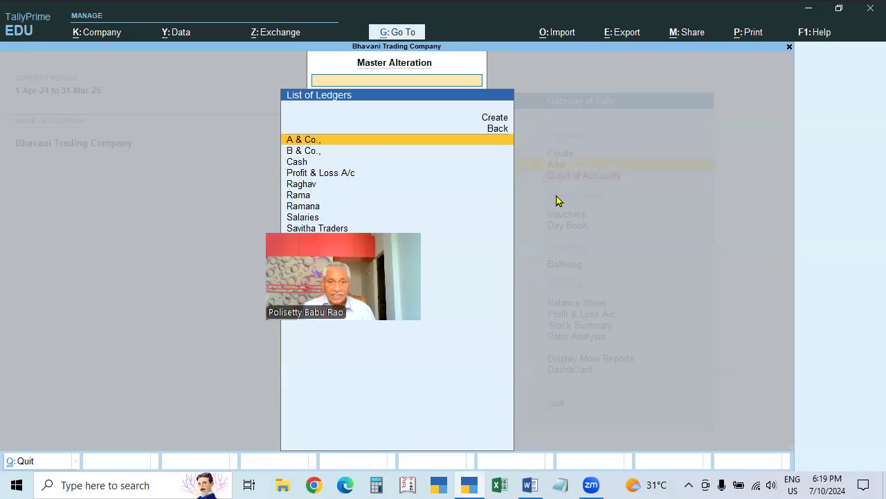
drag(361, 285, 95, 340)
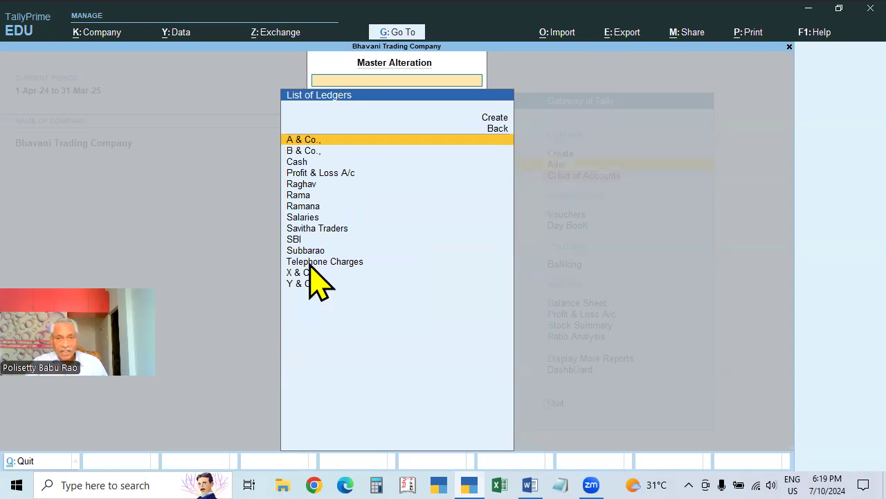
click(312, 142)
click(312, 143)
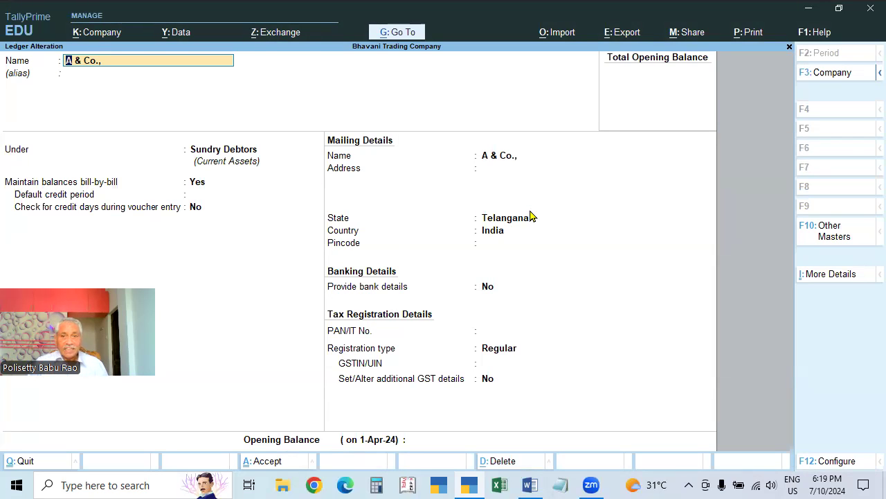
- Enter 5000 as the opening balance of the ledger "A & Co.," and return to the Gateway of Tally
click(489, 378)
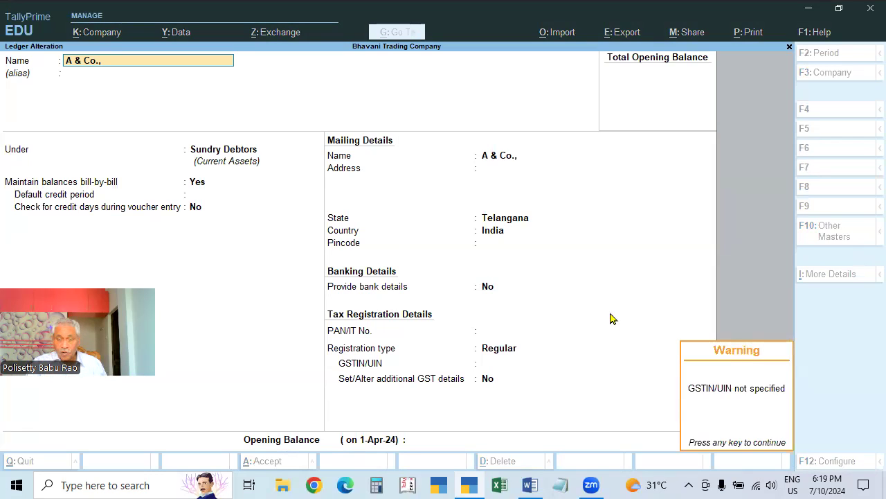
key(Return)
key(Return)
key(Return)
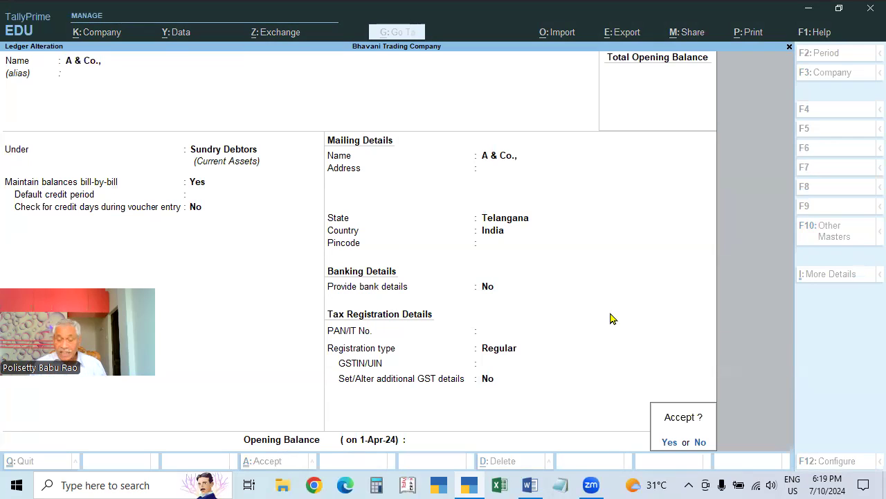
key(n)
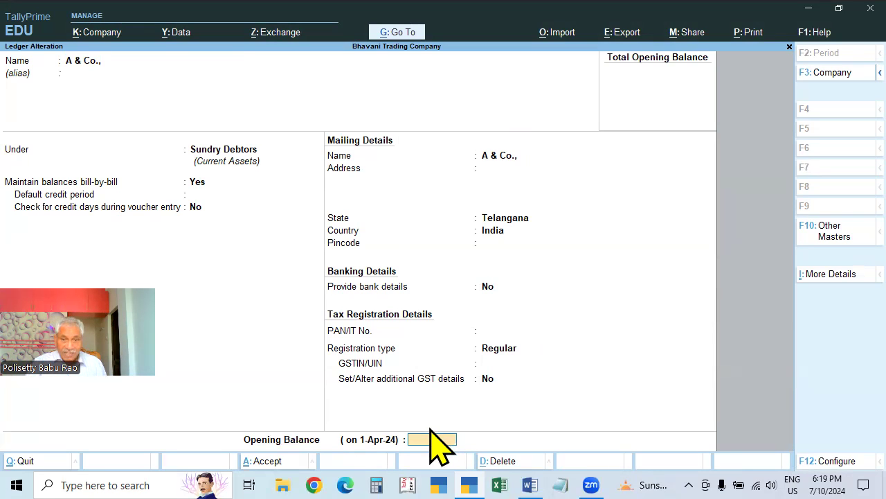
click(488, 378)
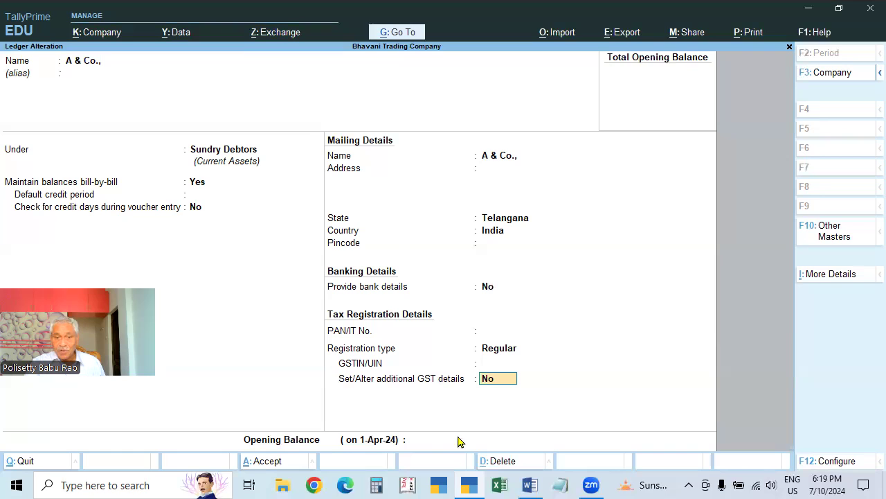
click(404, 441)
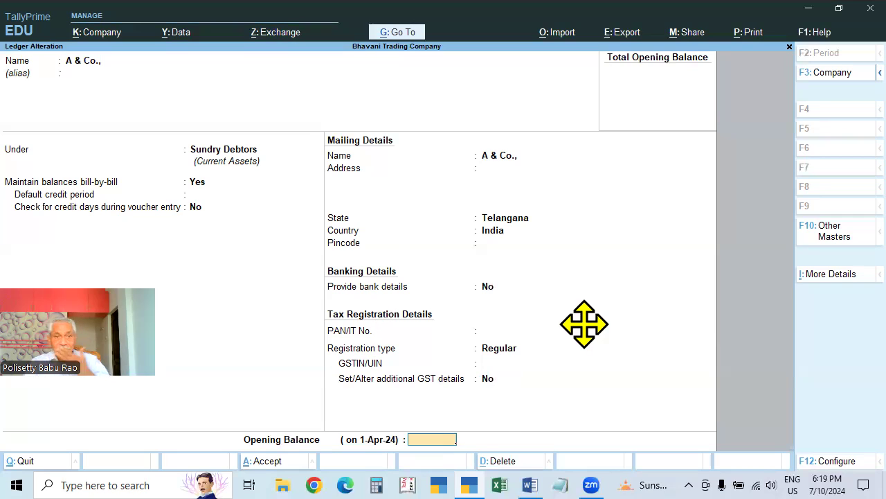
text(5000)
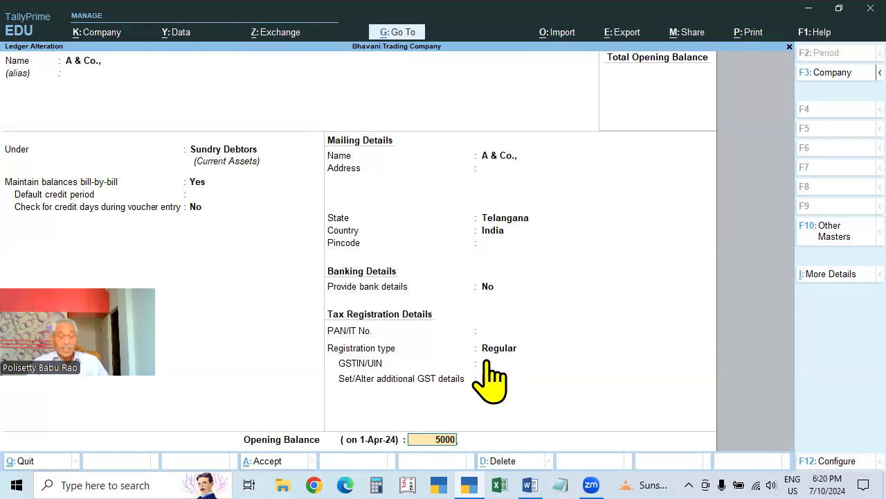
key(Return)
key(Escape)
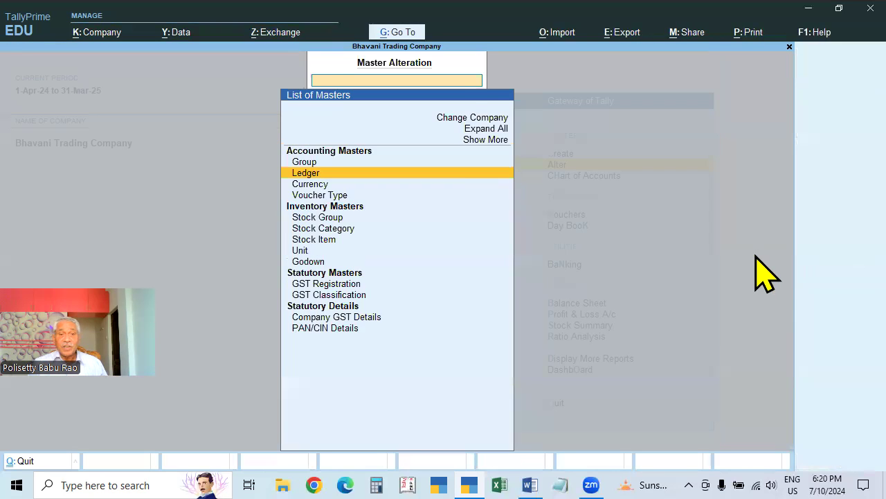
key(Escape)
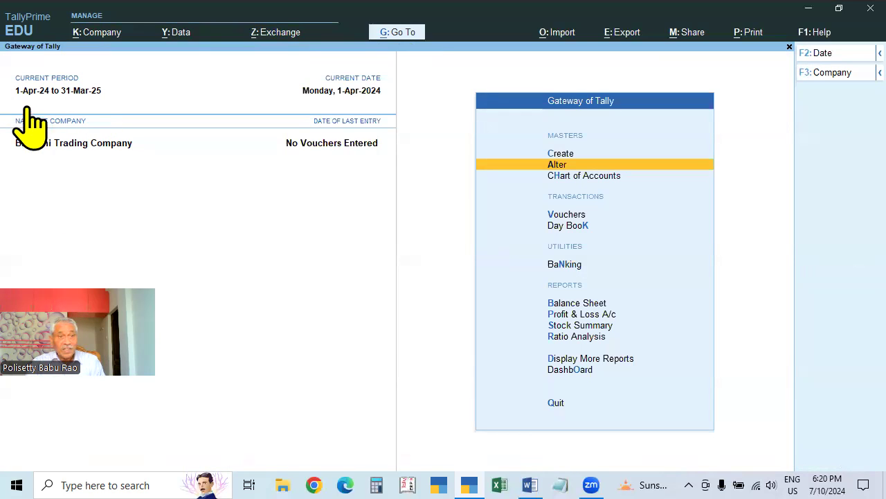
- Open the ledger "A & Co.," for alteration from the list of ledgers
key(Return)
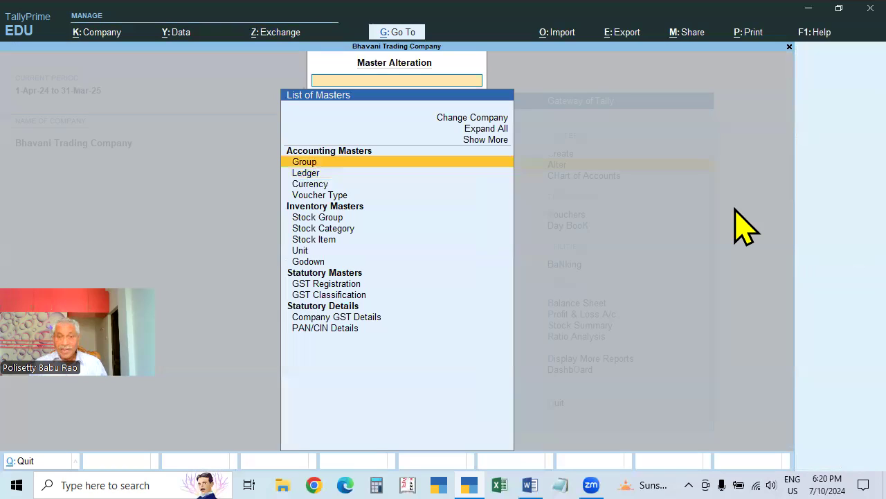
key(Down)
key(Return)
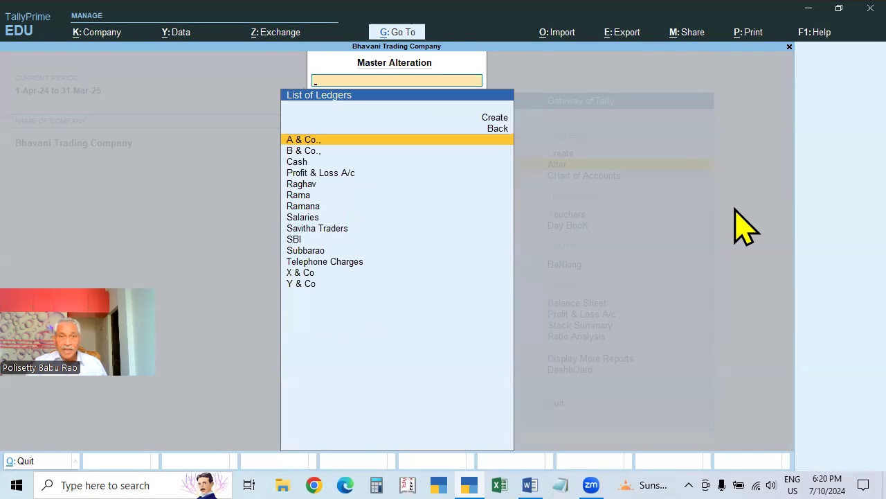
text(+)
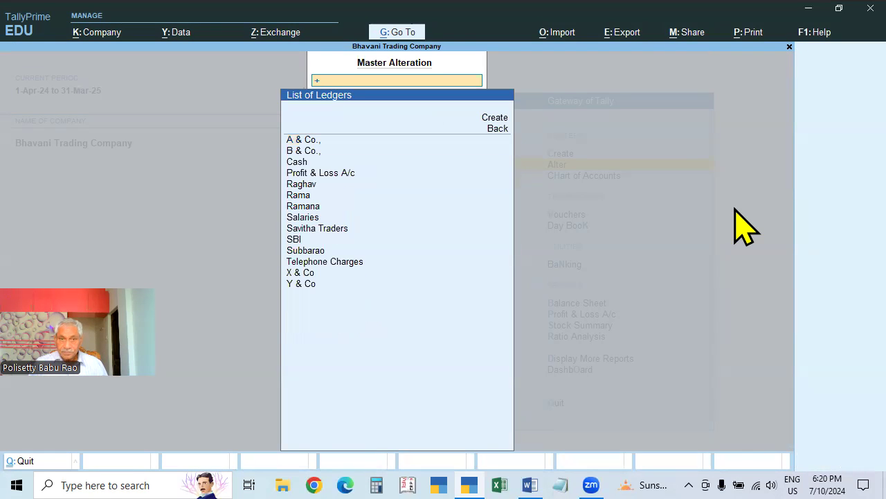
key(Down)
key(Down)
key(Down)
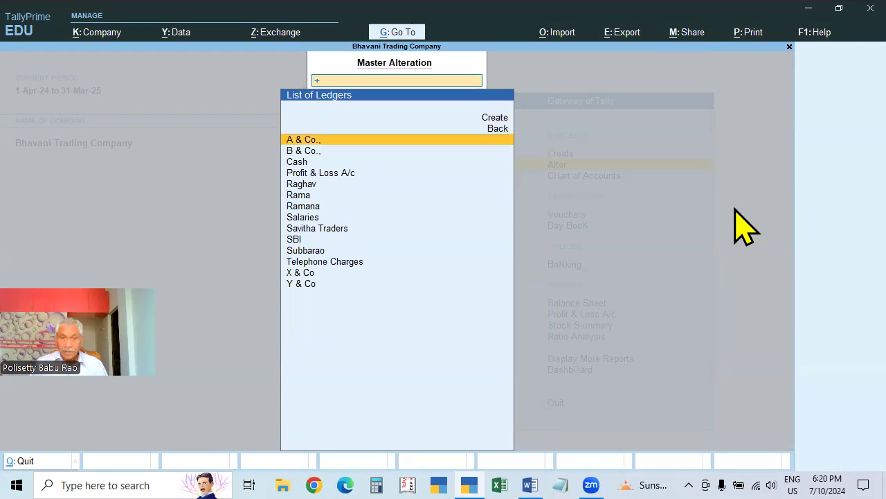
key(Return)
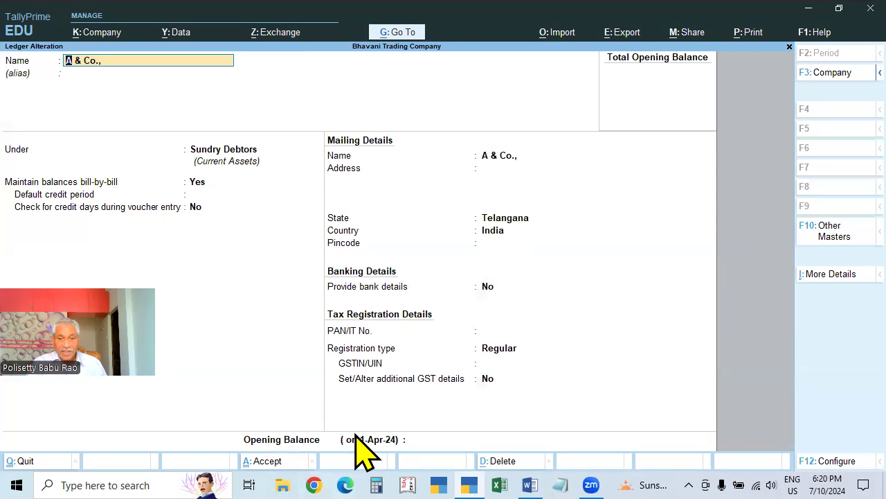
- Set the opening balance of "A & Co.," to 5000 Dr, leave the bill-wise breakup on account, and save the ledger
click(420, 439)
key(Return)
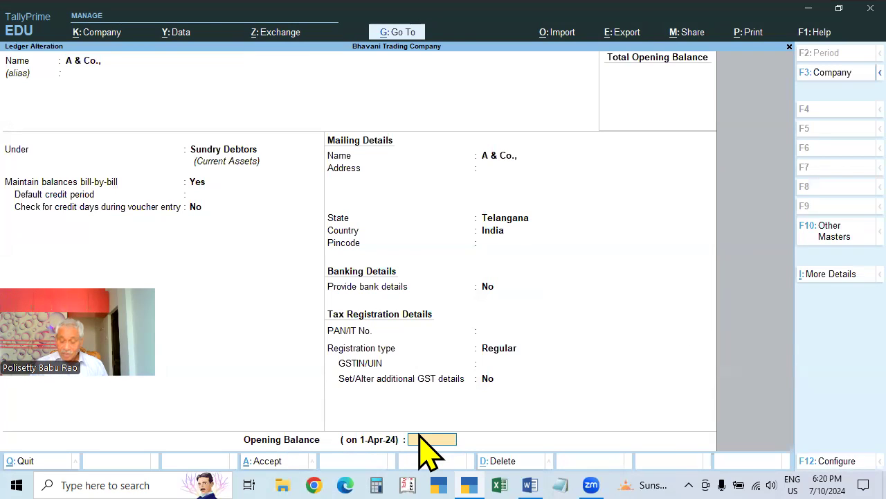
text(5000)
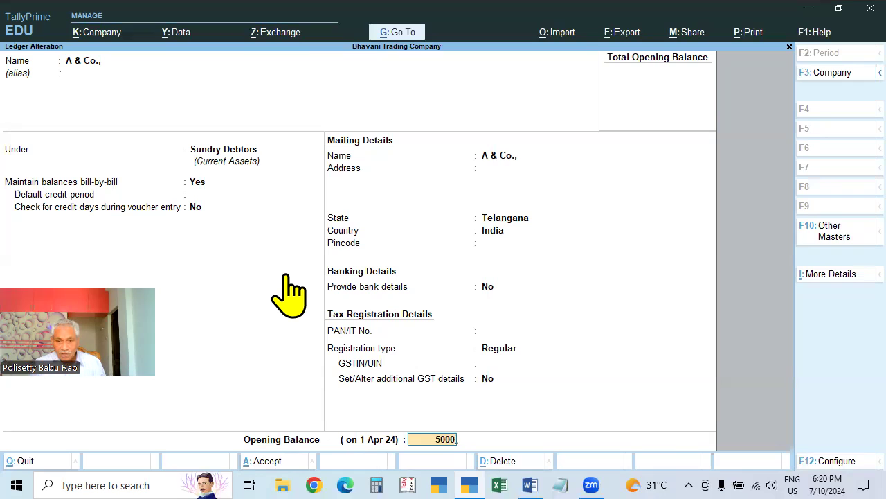
key(Return)
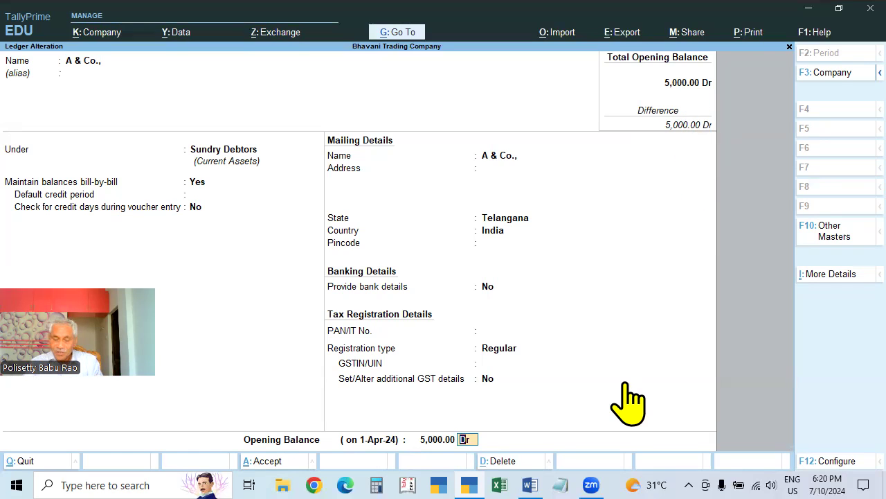
key(Return)
key(Return)
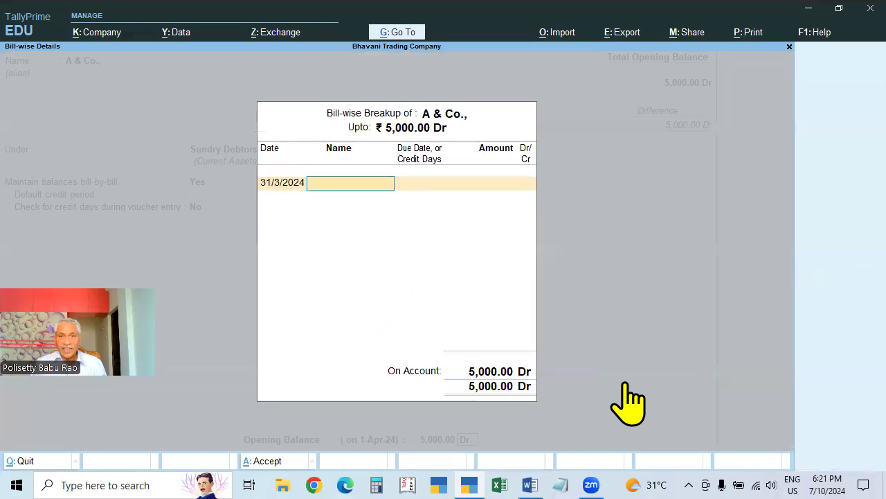
key(Return)
key(Return)
key(Return)
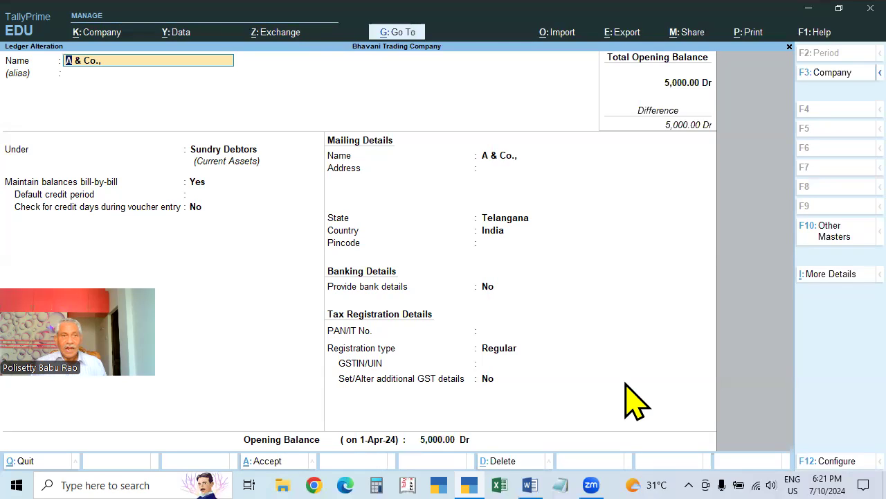
- View the ledgers "A & Co.," and "B & Co.," in the alteration form and return to the list of ledgers
key(Escape)
key(Return)
key(Escape)
key(Escape)
key(Return)
key(Down)
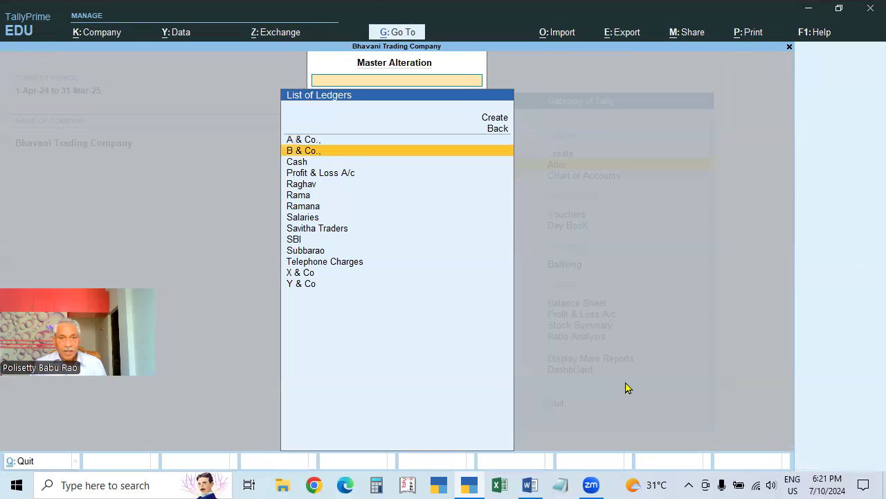
key(Return)
key(Escape)
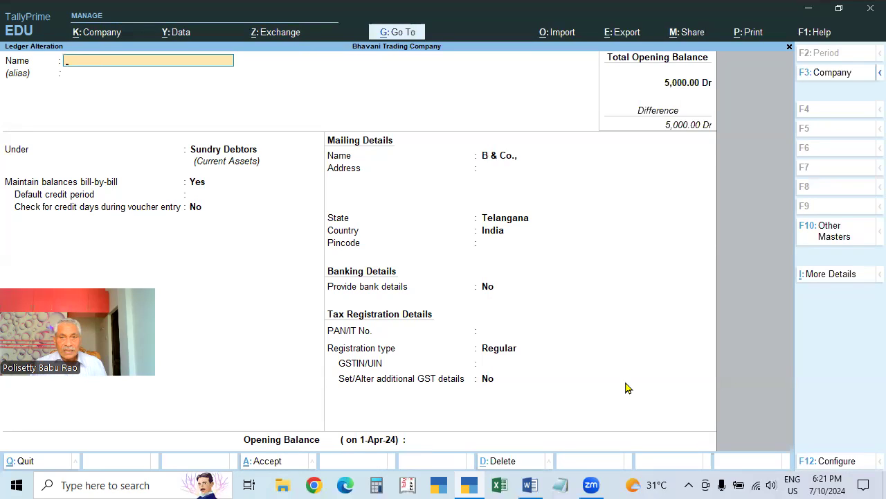
key(Escape)
key(Up)
key(Return)
key(Escape)
key(Escape)
- Open the first Sundry Creditors ledger, sixth in the list of ledgers, for alteration
key(Down)
key(Down)
key(Down)
key(Down)
key(Down)
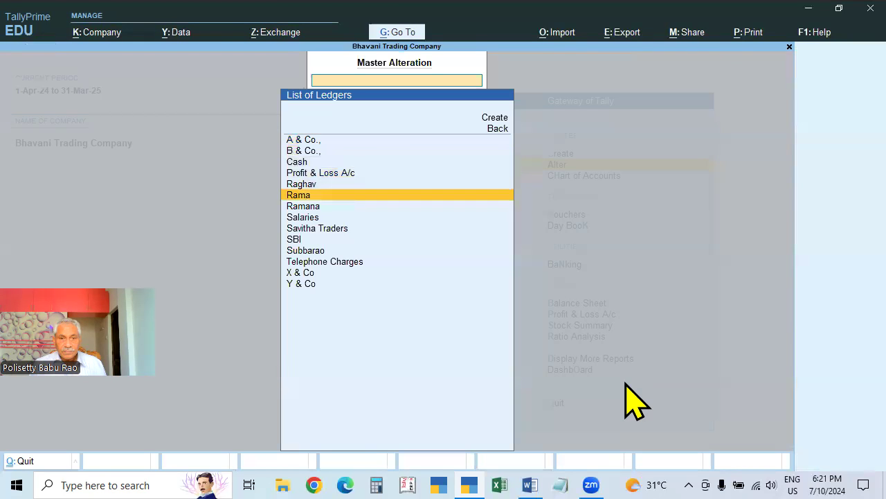
key(Down)
key(Up)
key(Return)
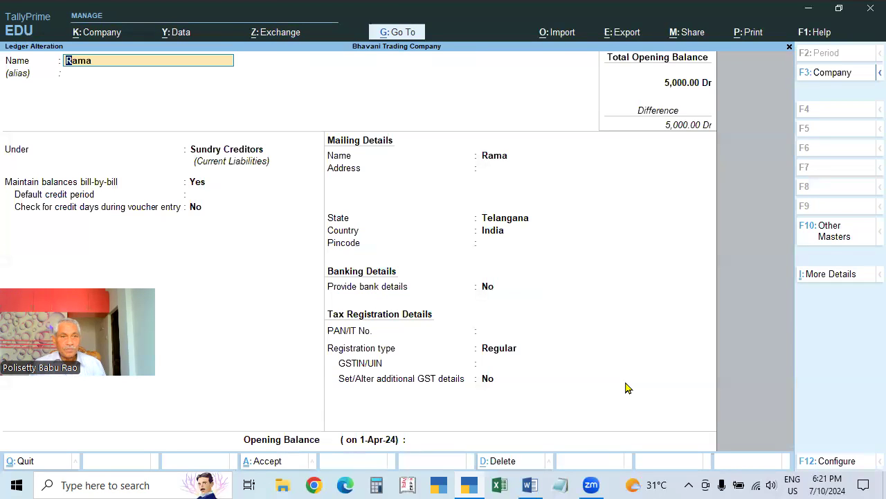
- Set this creditor ledger's opening balance to 5000 Cr, leave the bill-wise breakup on account, and save it
key(Return)
key(Return)
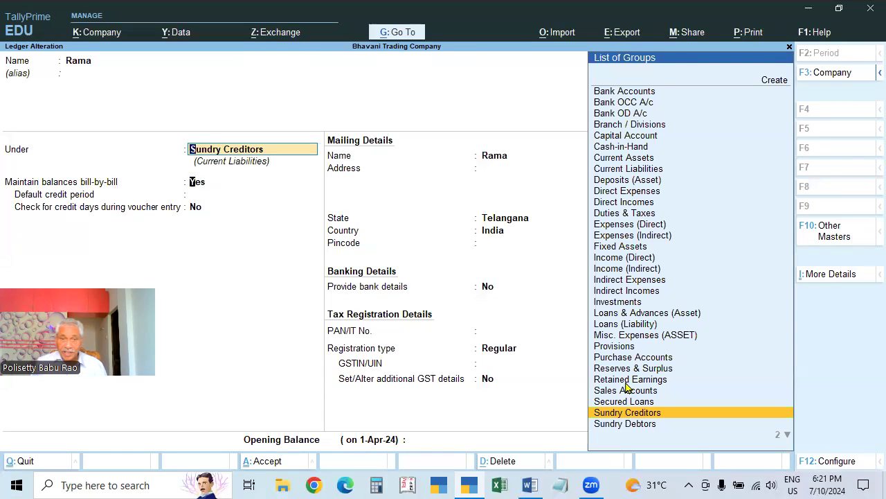
key(Return)
key(Return)
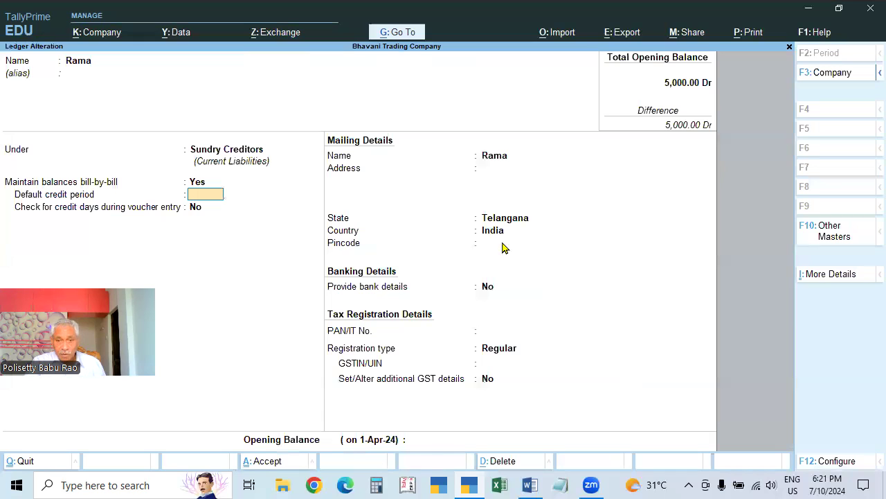
key(ctrl+a)
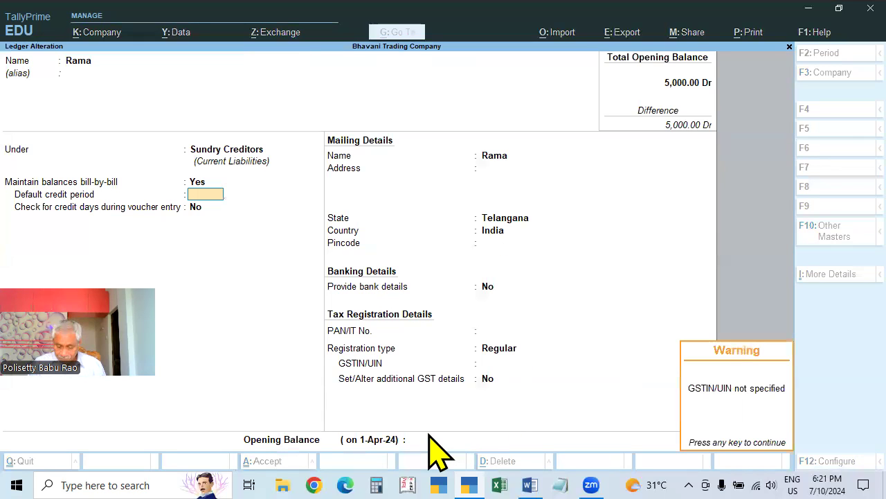
key(Return)
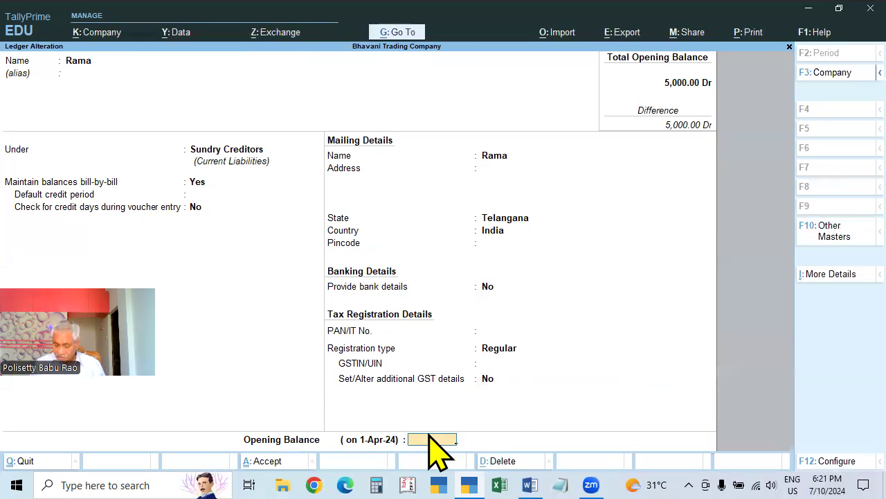
text(5000)
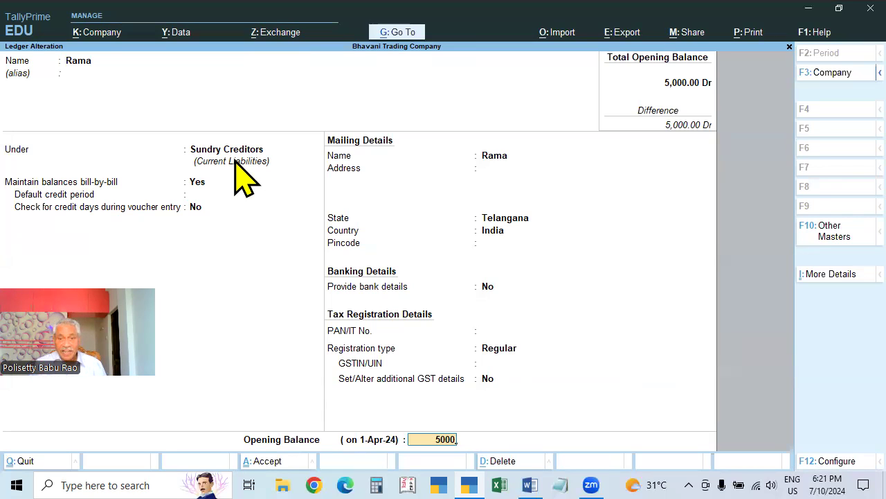
key(Return)
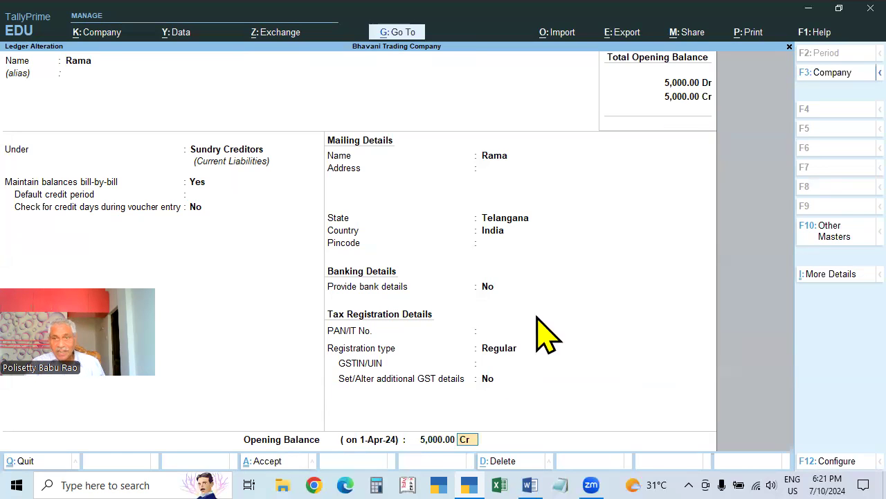
key(Return)
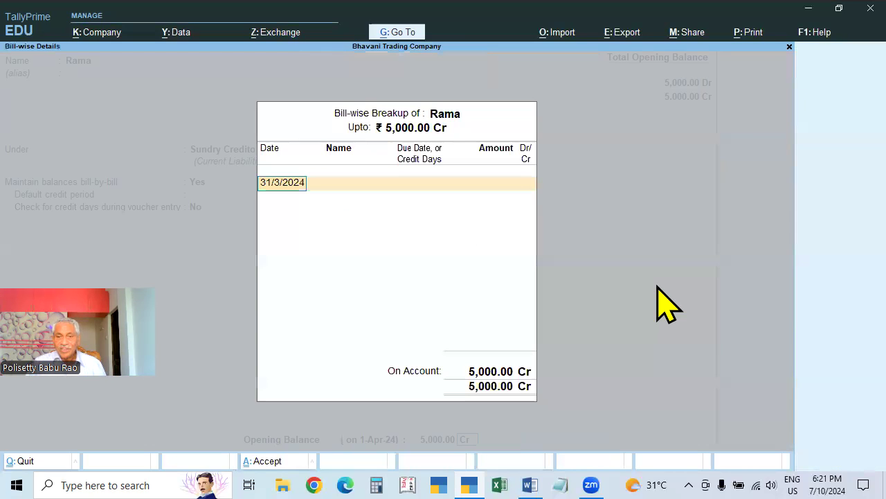
key(Return)
key(Return)
key(Return)
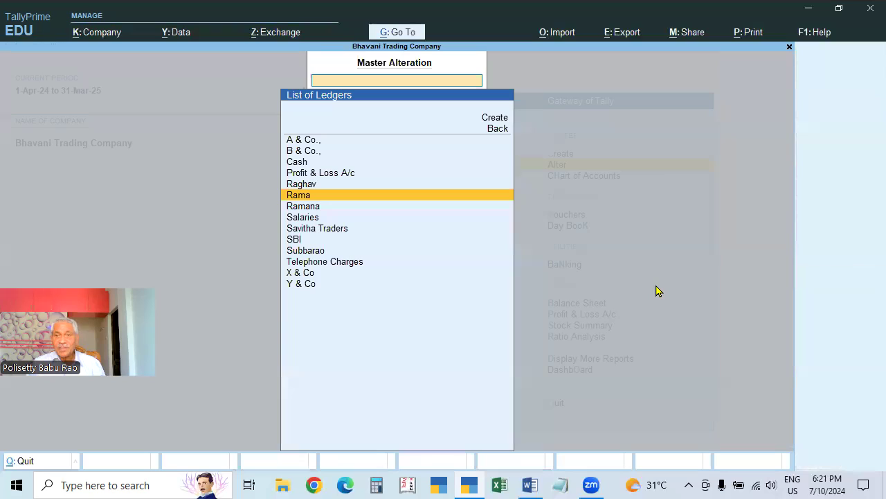
- Reopen the same creditor ledger to check its opening balance, and return to the Gateway of Tally without saving
key(Return)
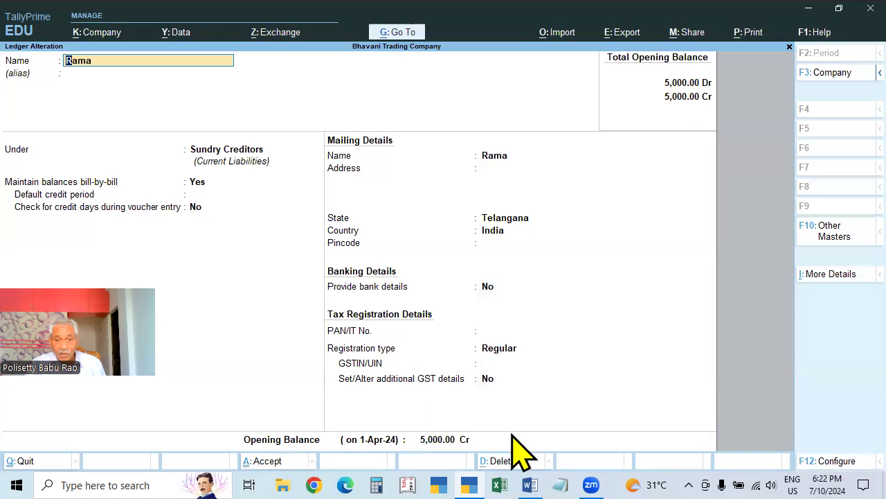
key(BackSpace)
key(Escape)
key(y)
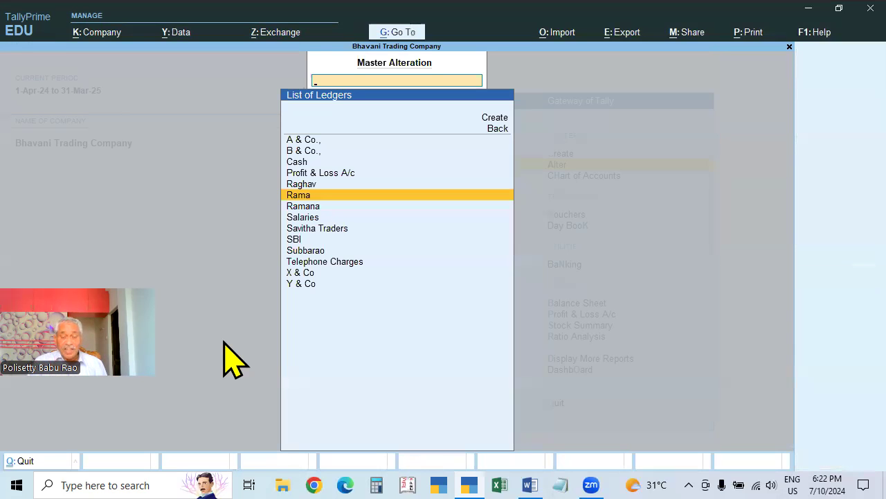
key(Escape)
key(Escape)
- Open the list of ledgers in the Chart of Accounts
key(Down)
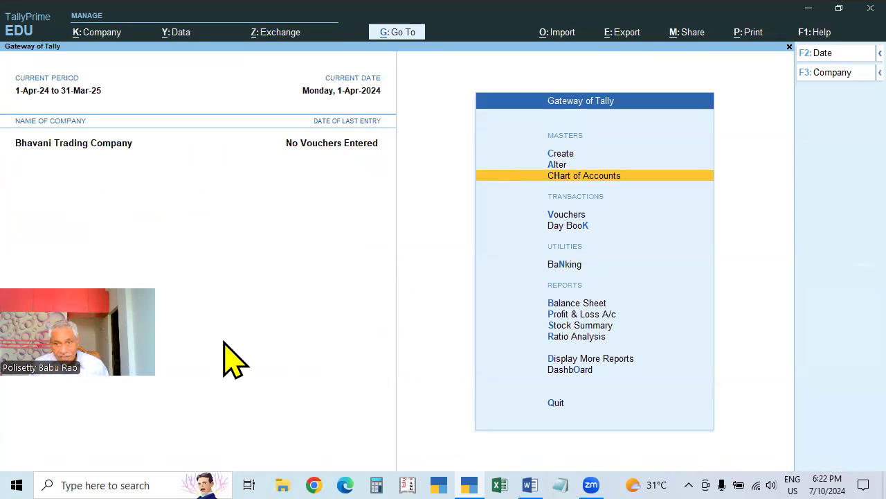
key(Return)
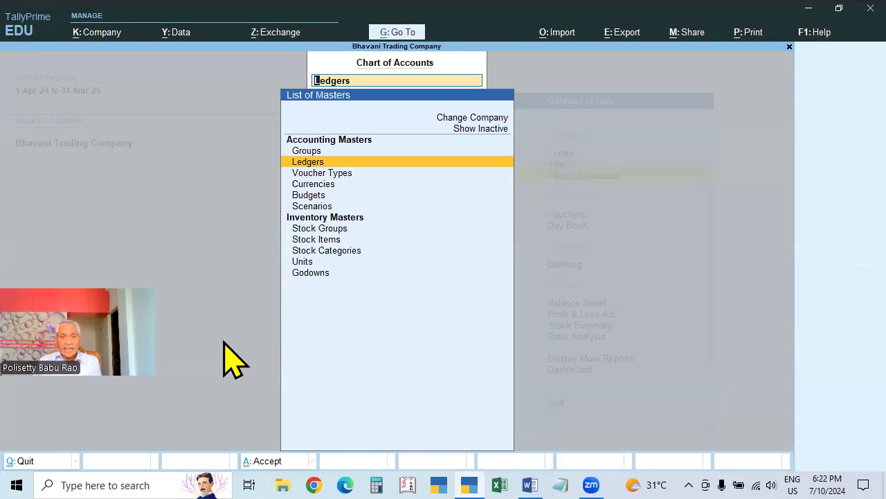
key(Return)
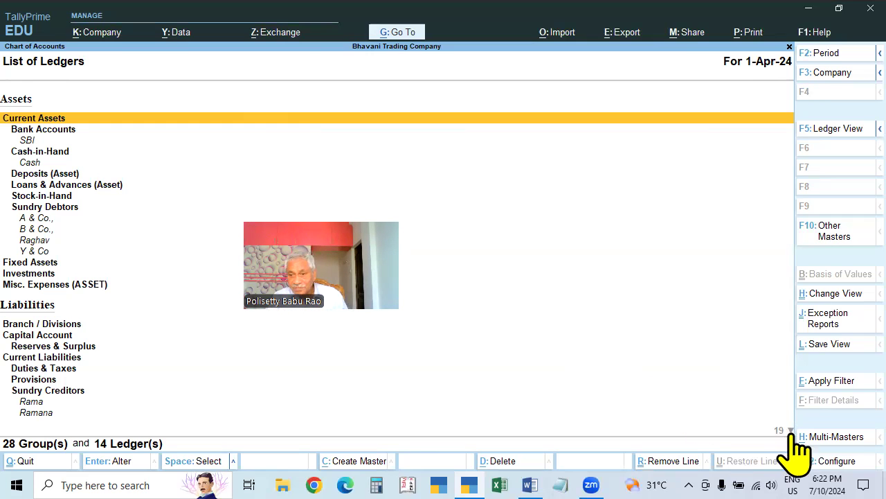
- View the Multi Ledger Creation form for All Items, and quit it without creating any ledger
click(828, 437)
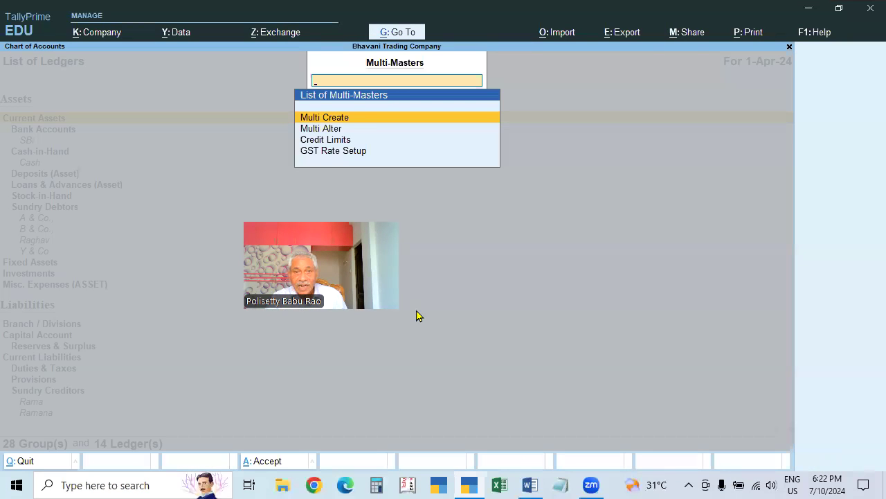
click(344, 119)
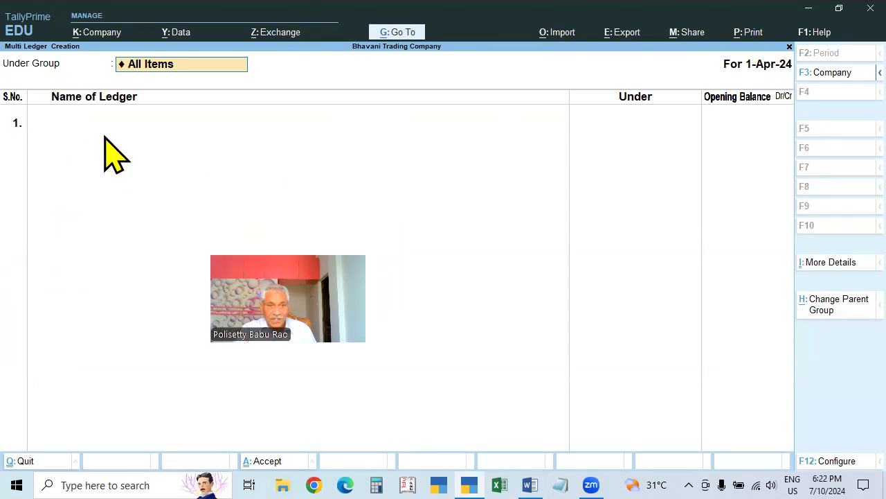
key(Return)
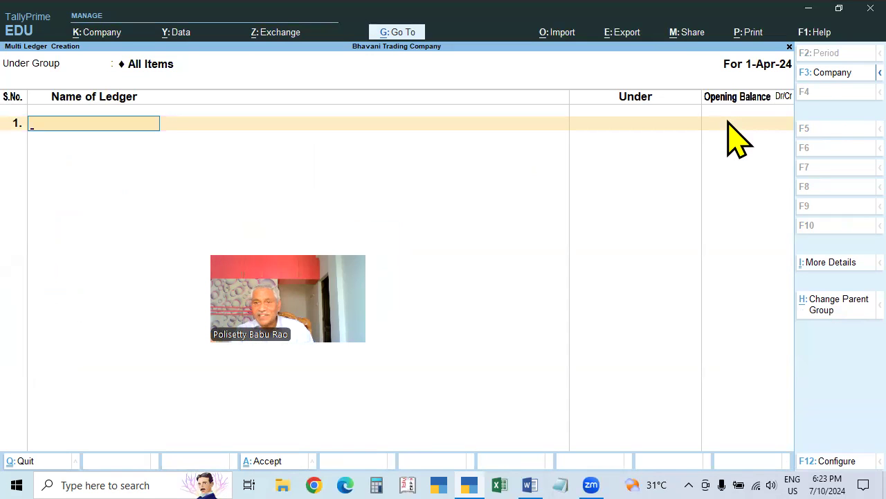
key(Escape)
key(y)
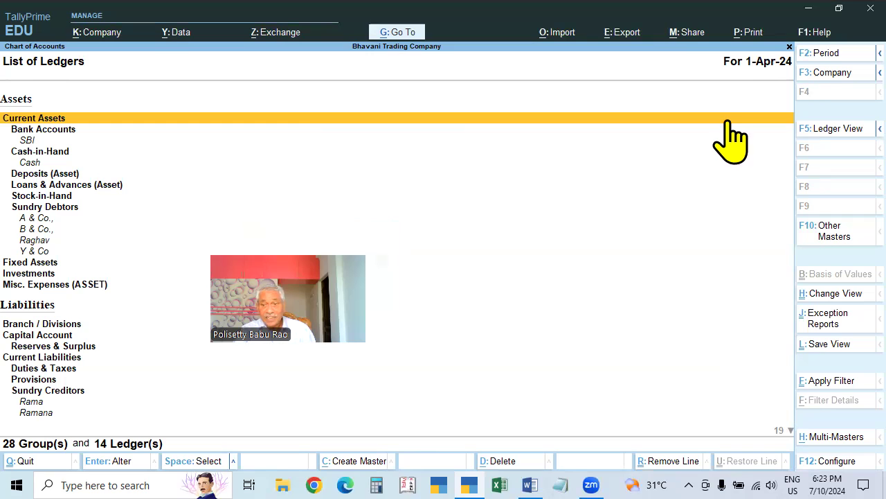
- Open the Multi Ledger Alteration form for All Items from the list of ledgers
click(836, 438)
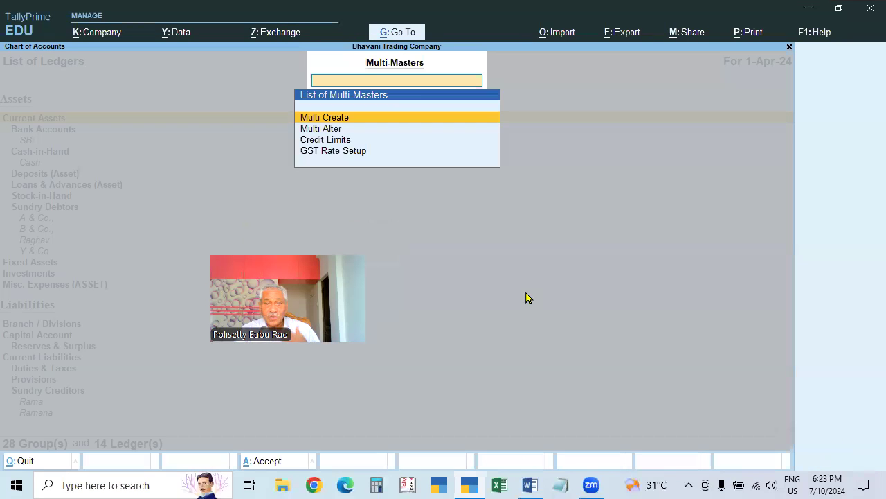
click(325, 132)
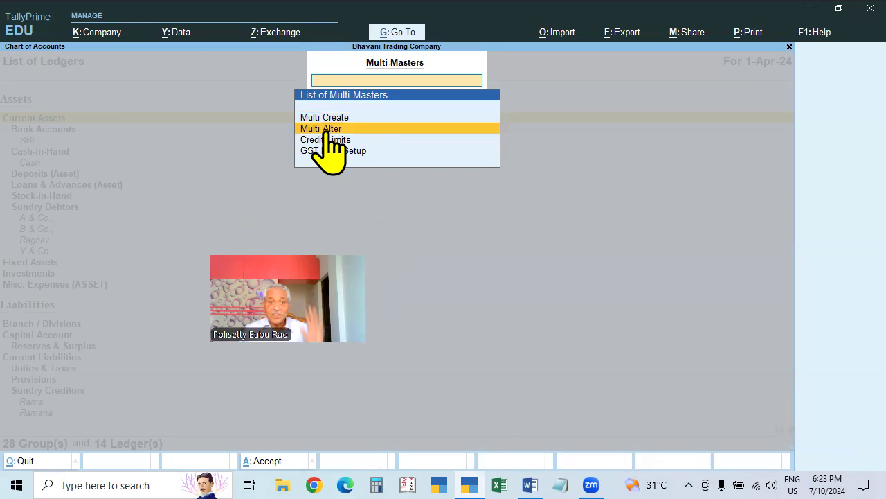
click(323, 131)
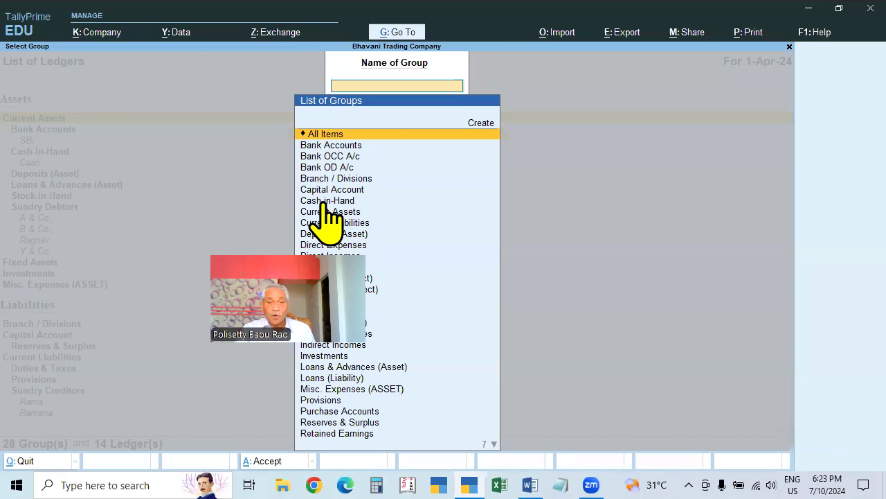
drag(323, 290, 667, 247)
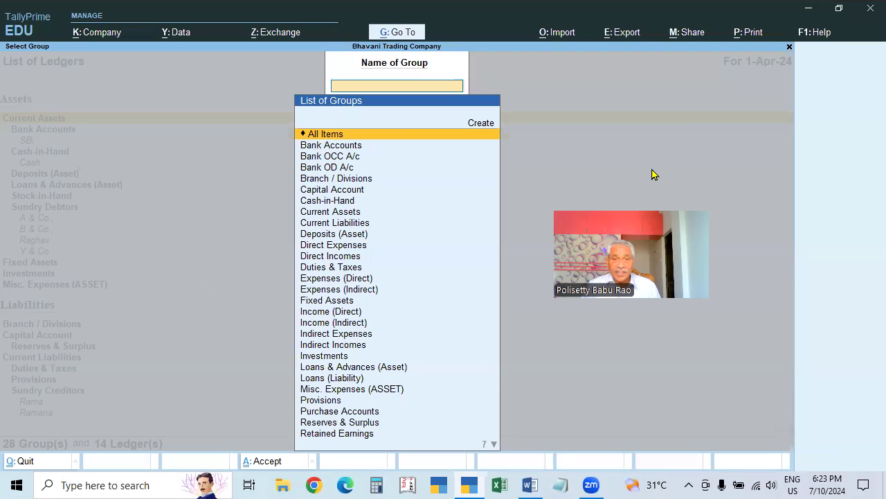
key(Return)
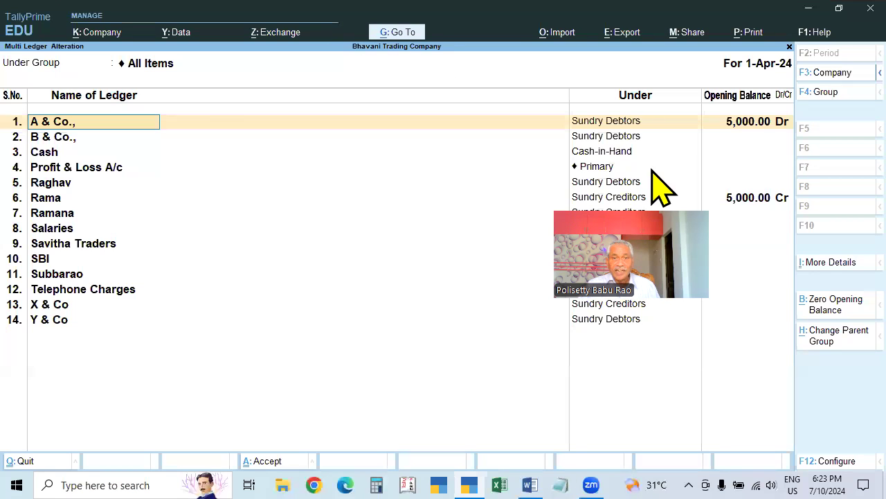
drag(630, 243, 231, 441)
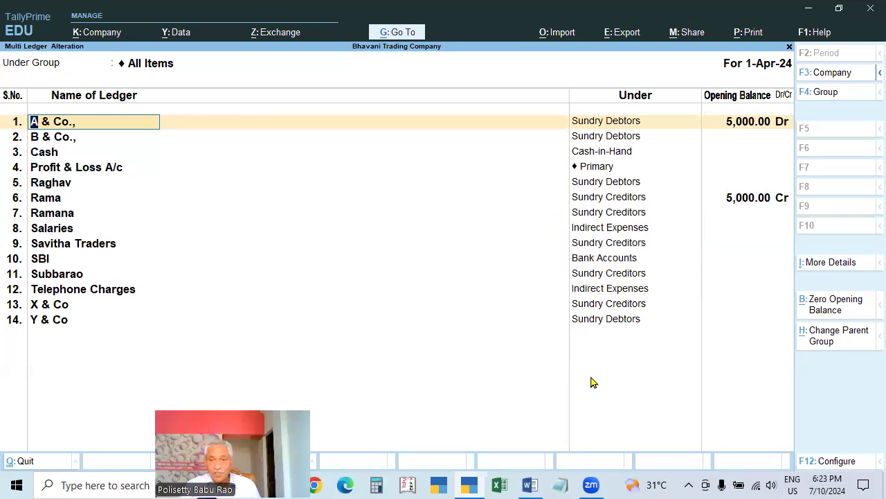
key(Escape)
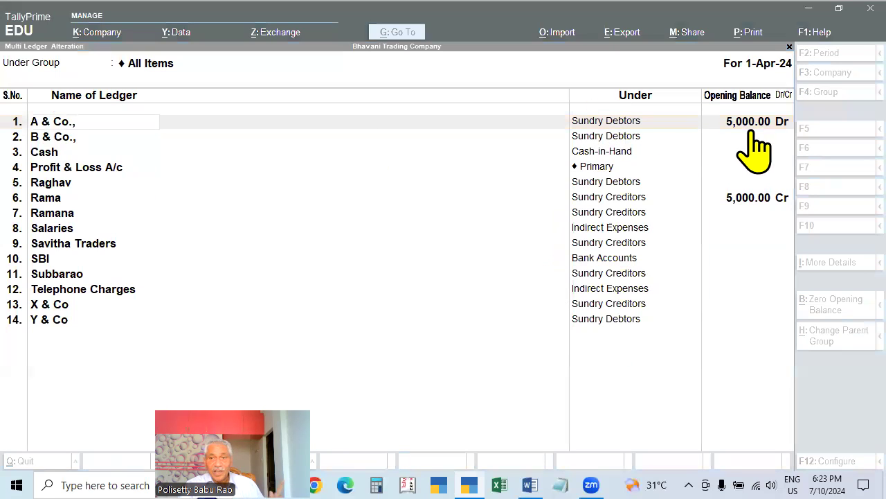
- Set the opening balance of the B & Co. ledger to 2000 Dr
click(101, 137)
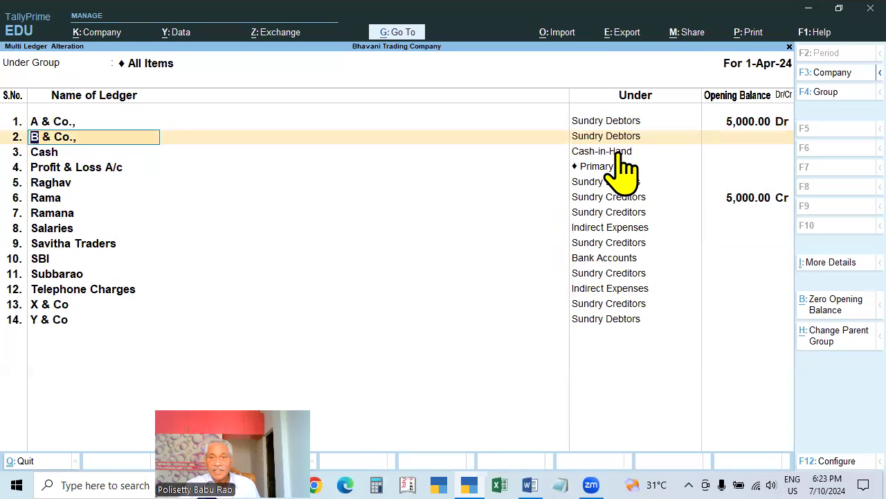
key(Return)
key(Return)
text(2000)
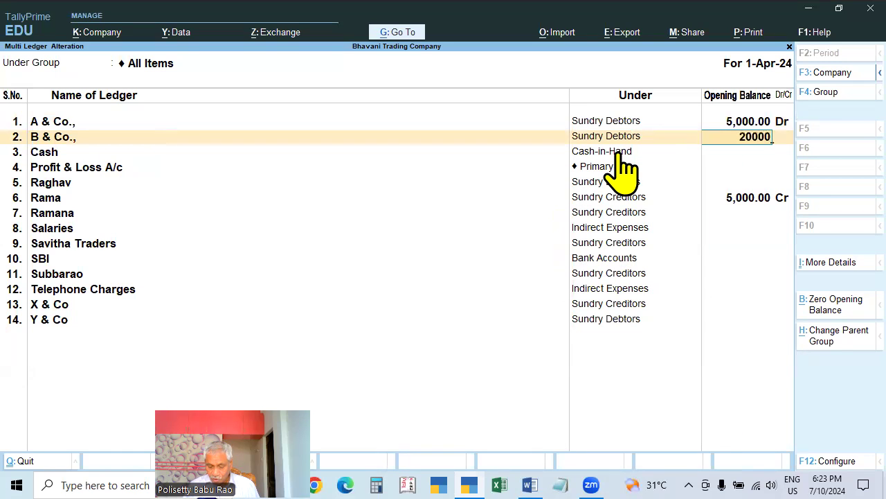
key(Return)
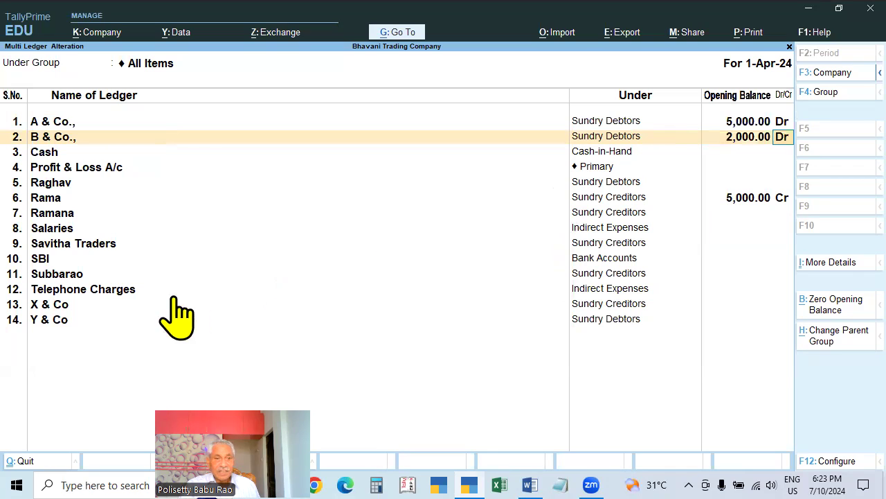
- Set the opening balance of the Savitha Traders ledger to 2000 Cr and save the multi-ledger alterations
click(590, 244)
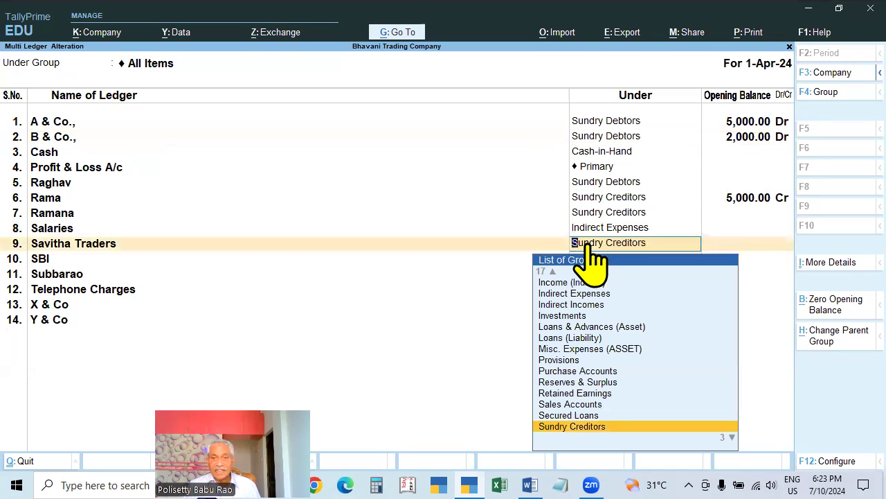
key(Return)
text(200)
key(Return)
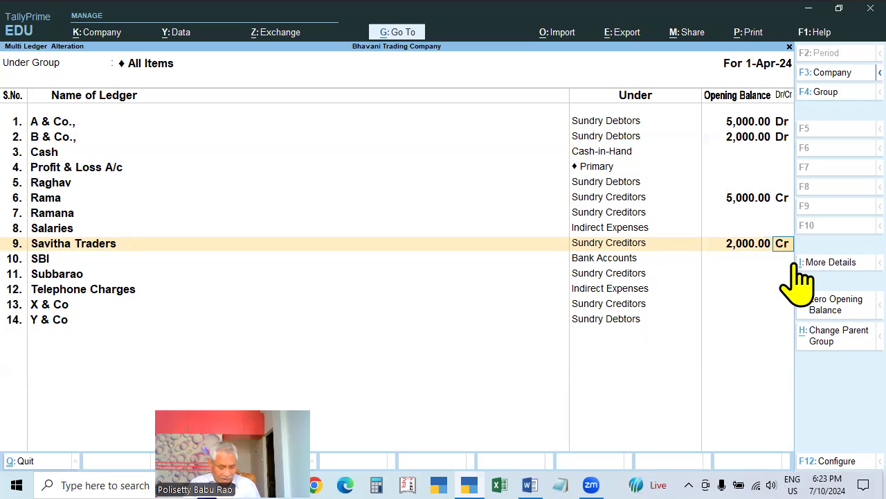
key(ctrl+a)
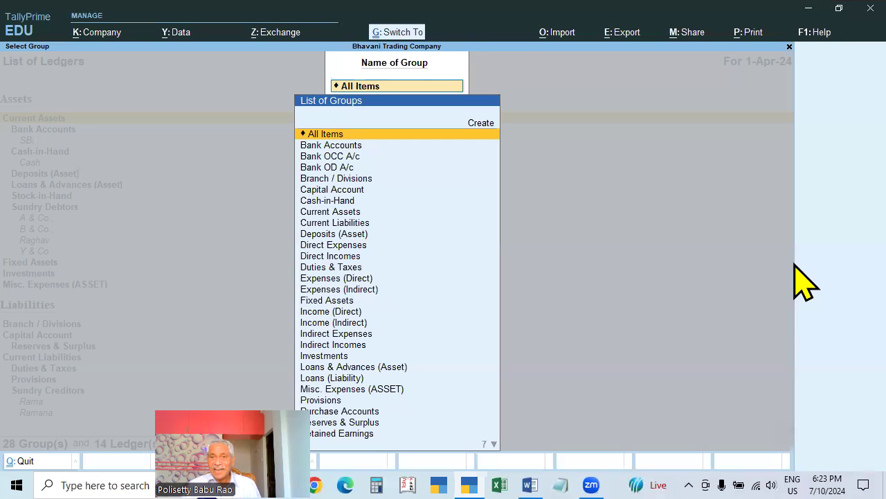
- Return to the Gateway of Tally, open the B & Co. ledger for alteration to check its opening balance, and leave it without saving
key(Escape)
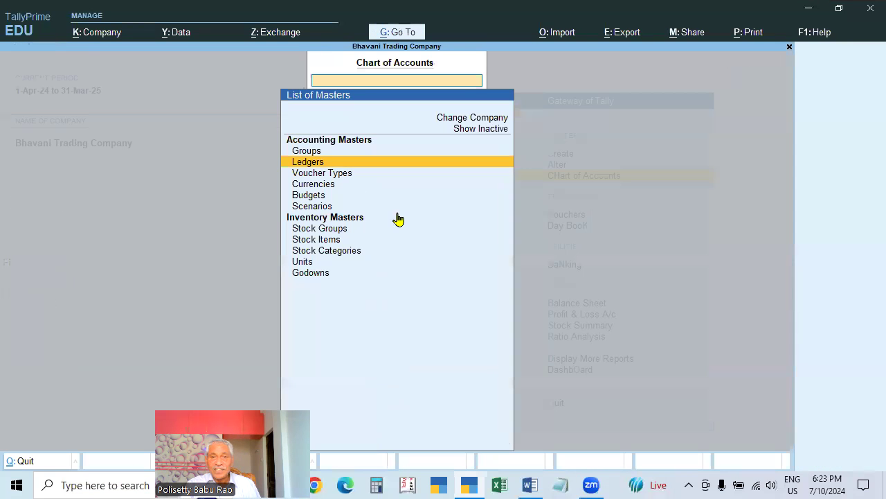
key(Escape)
key(Up)
key(Return)
key(Down)
key(Return)
key(Down)
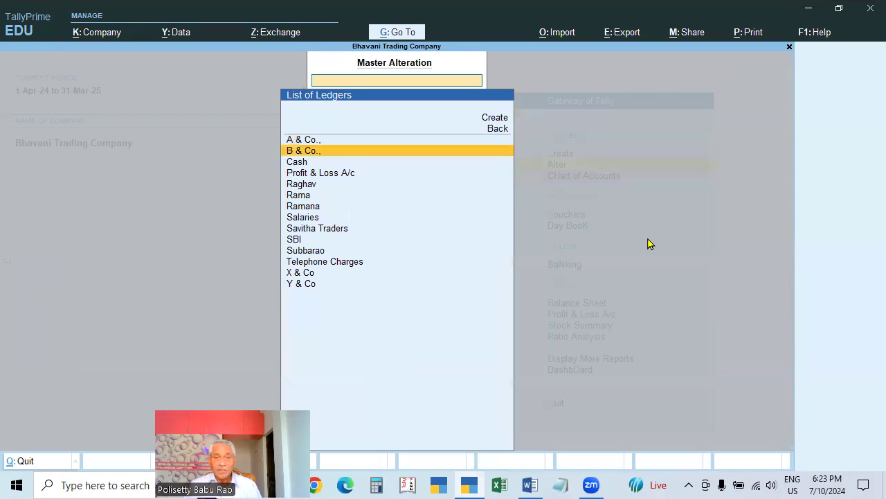
key(Return)
drag(455, 336, 138, 327)
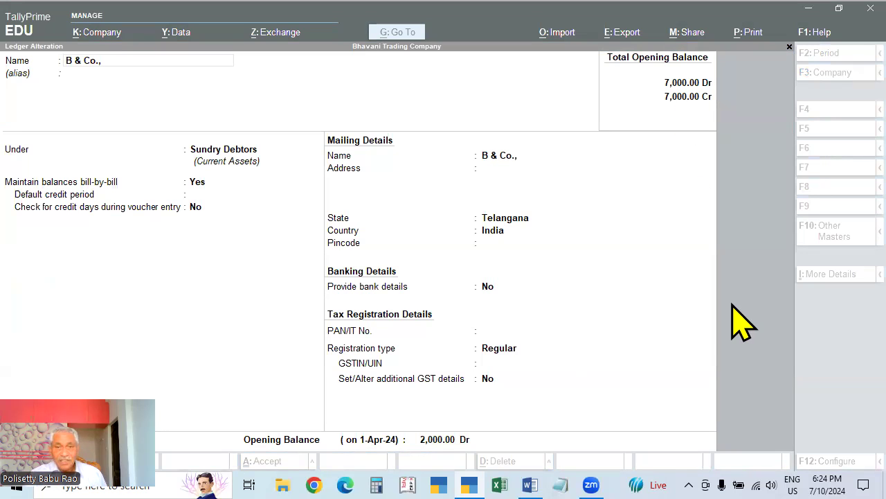
key(BackSpace)
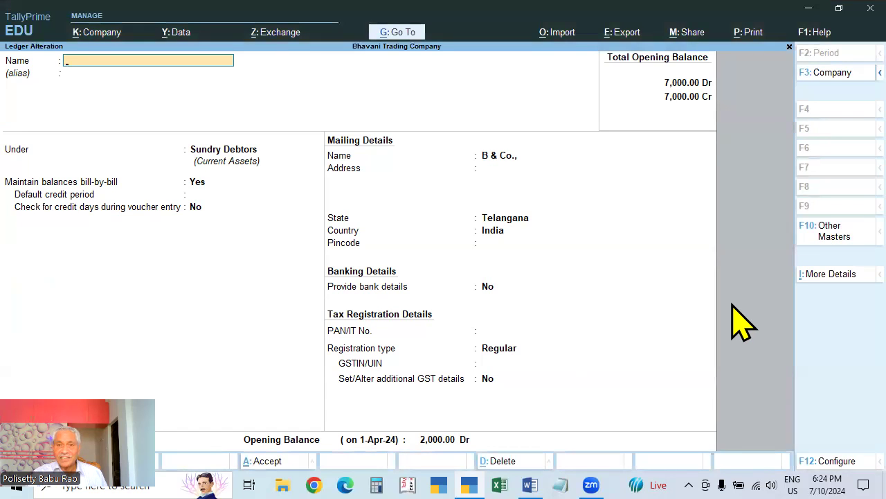
key(Escape)
- Switch to the Tallyprime Syllabus document in Word to review the topics on grouping, creating and altering ledgers
click(530, 485)
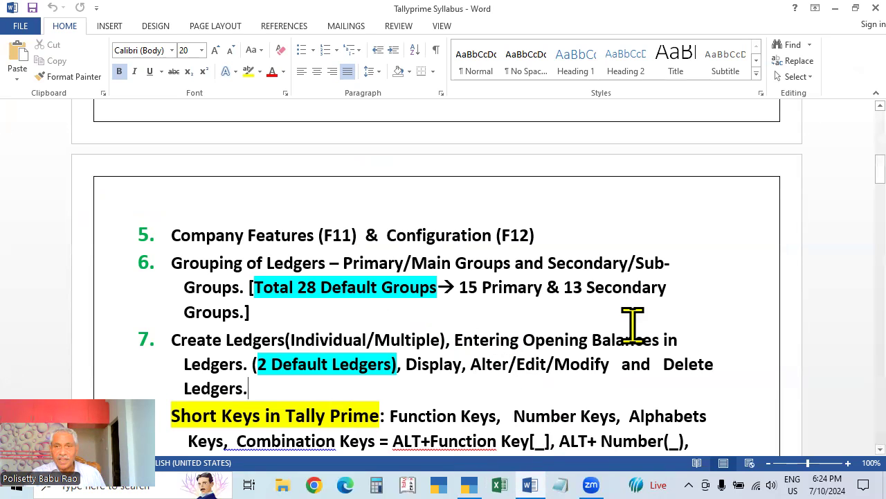
click(716, 269)
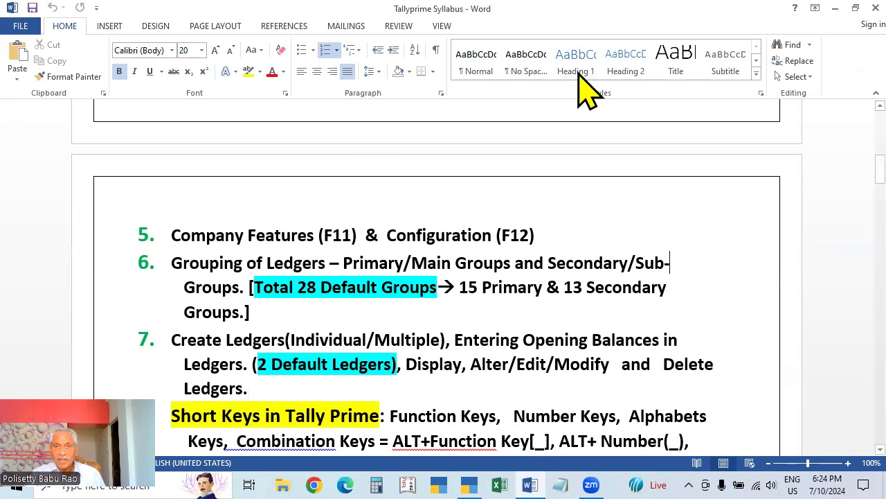